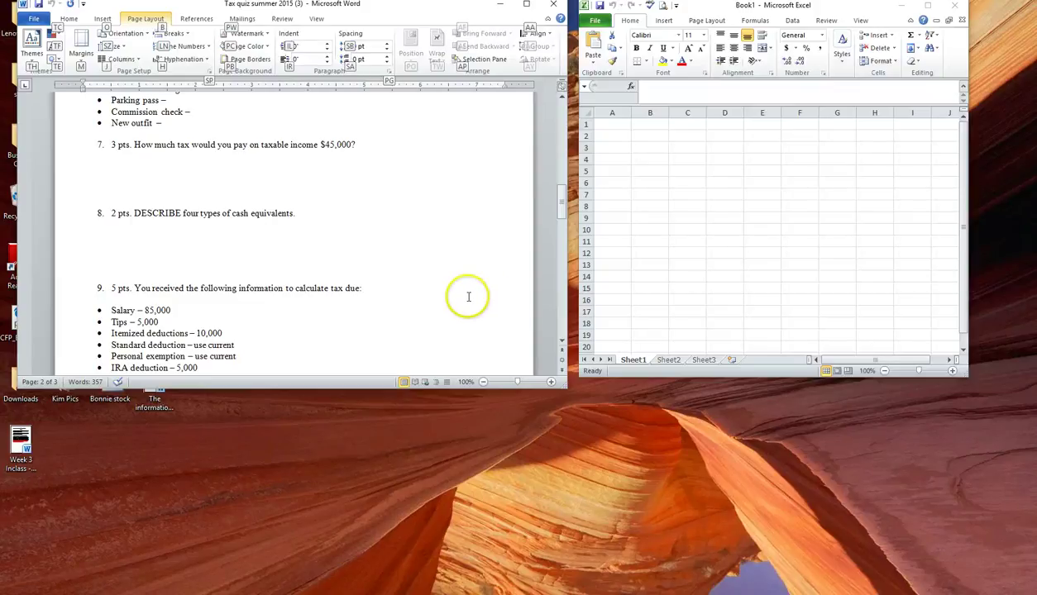
Answer question 1 of the quiz with the formula "Tax due/taxable income" and, on a new line, "2435/48000"
{"action": "left_click_drag", "start_coordinate": [559, 199], "coordinate": [558, 108]}
{"action": "left_click", "coordinate": [495, 221]}
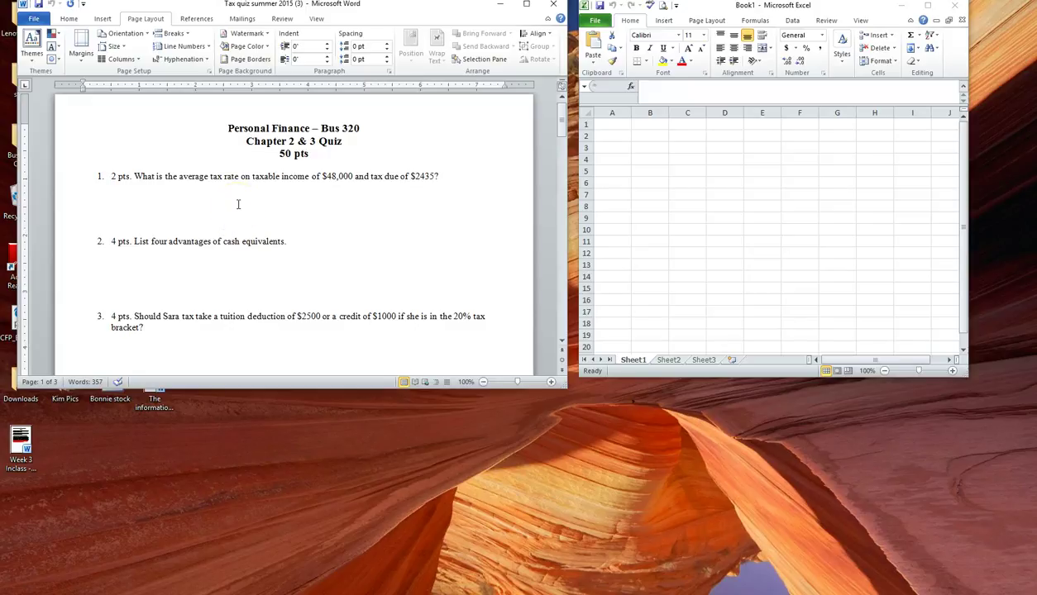
{"action": "left_click", "coordinate": [228, 195]}
{"action": "type", "text": "Tax due/taxable income"}
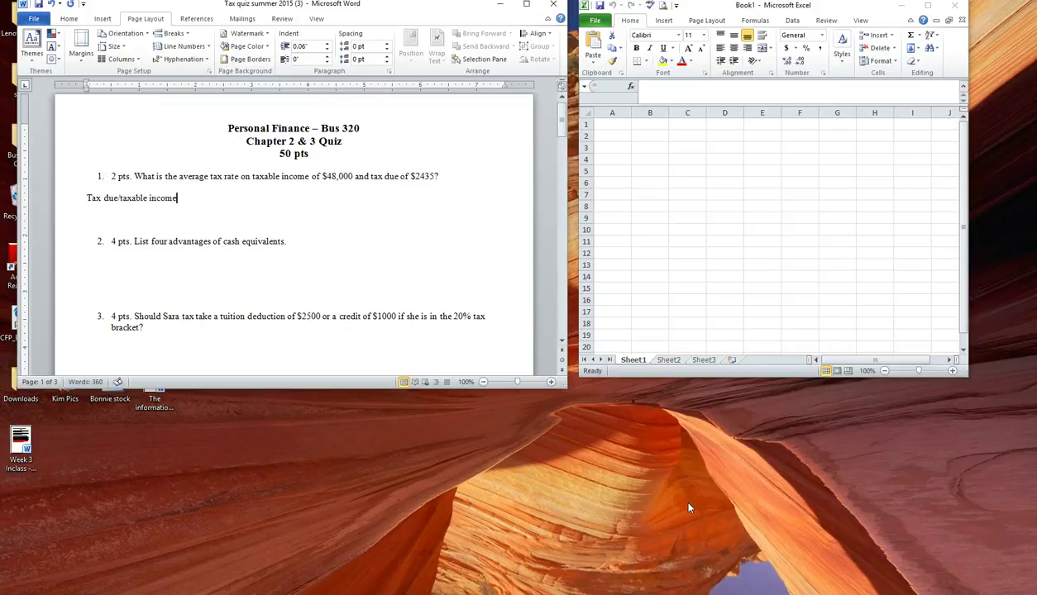
{"action": "key", "text": "Return"}
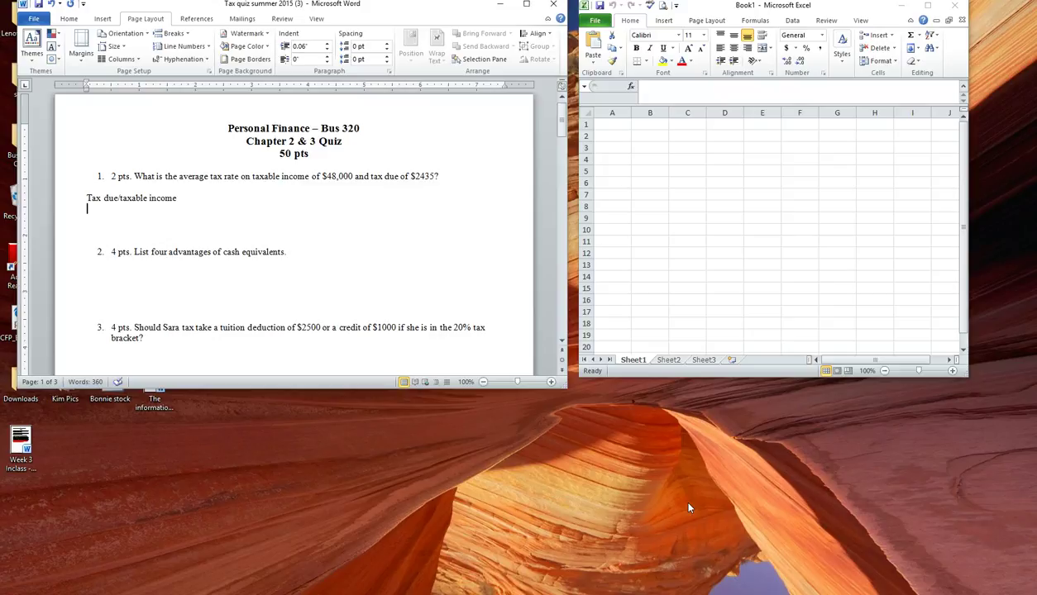
{"action": "type", "text": "2435/48000"}
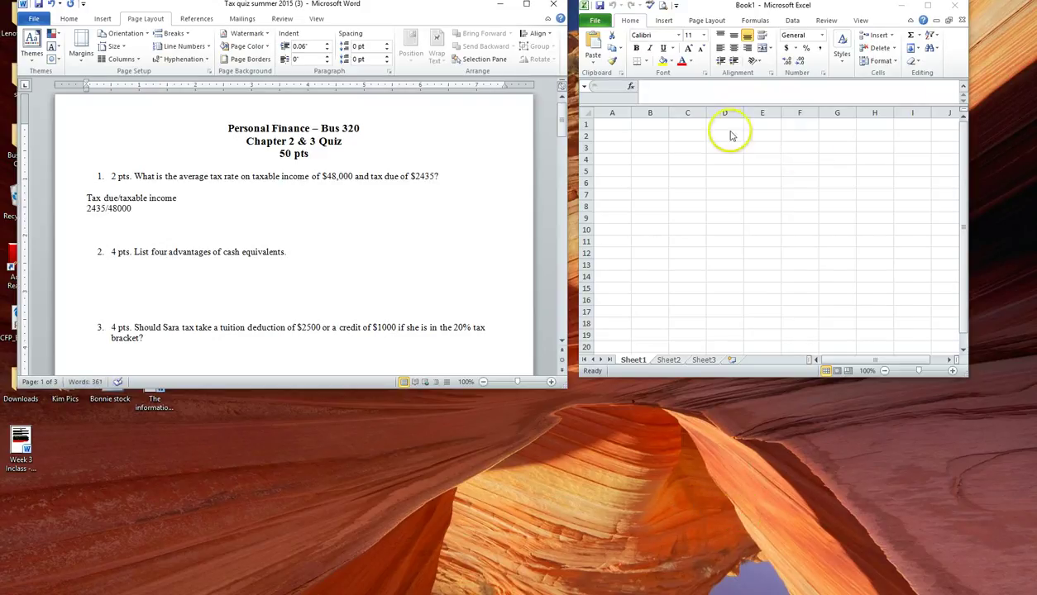
Switch to the Excel workbook and calculate =2435/48000 in cell B4
{"action": "left_click", "coordinate": [653, 161]}
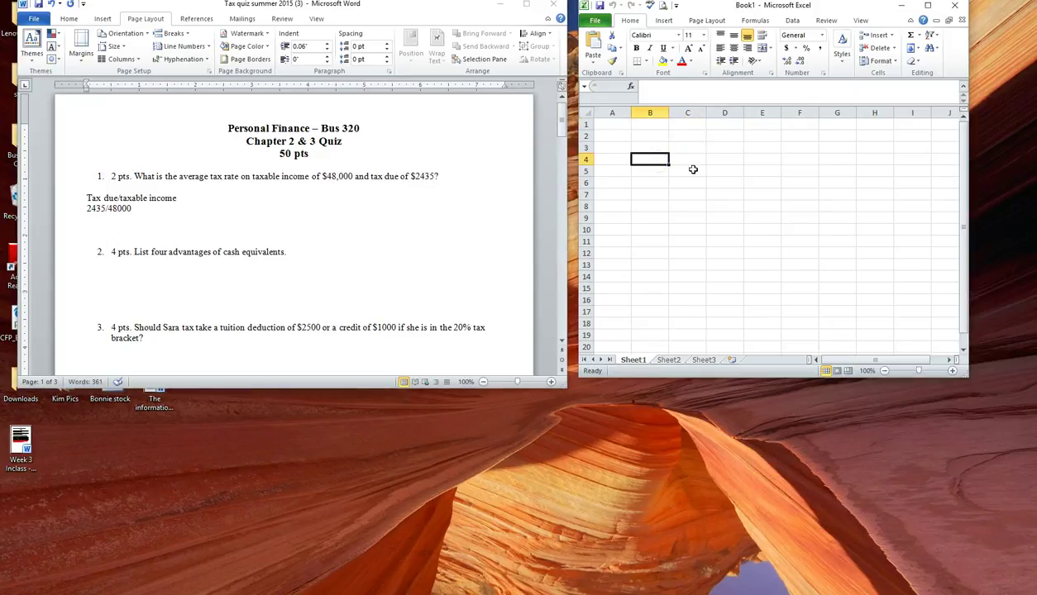
{"action": "type", "text": "=24"}
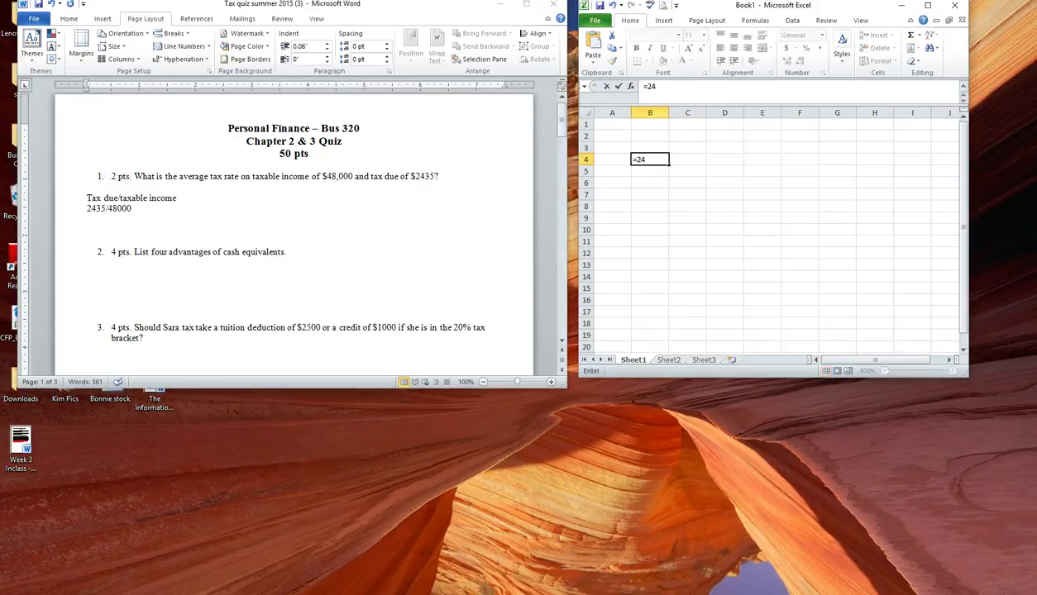
{"action": "type", "text": "35/48000"}
{"action": "key", "text": "Return"}
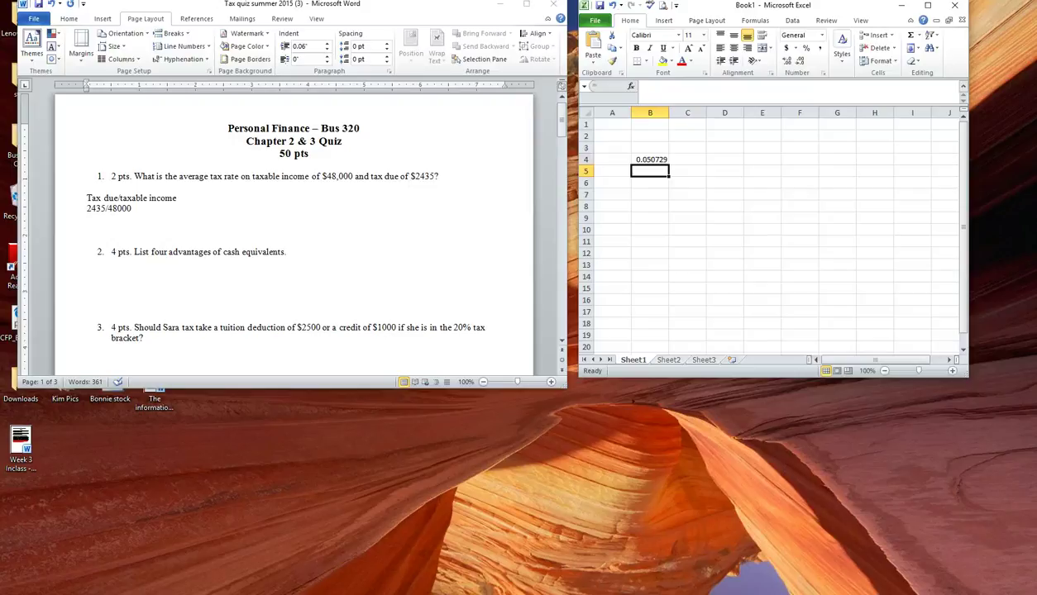
{"action": "left_click", "coordinate": [651, 160]}
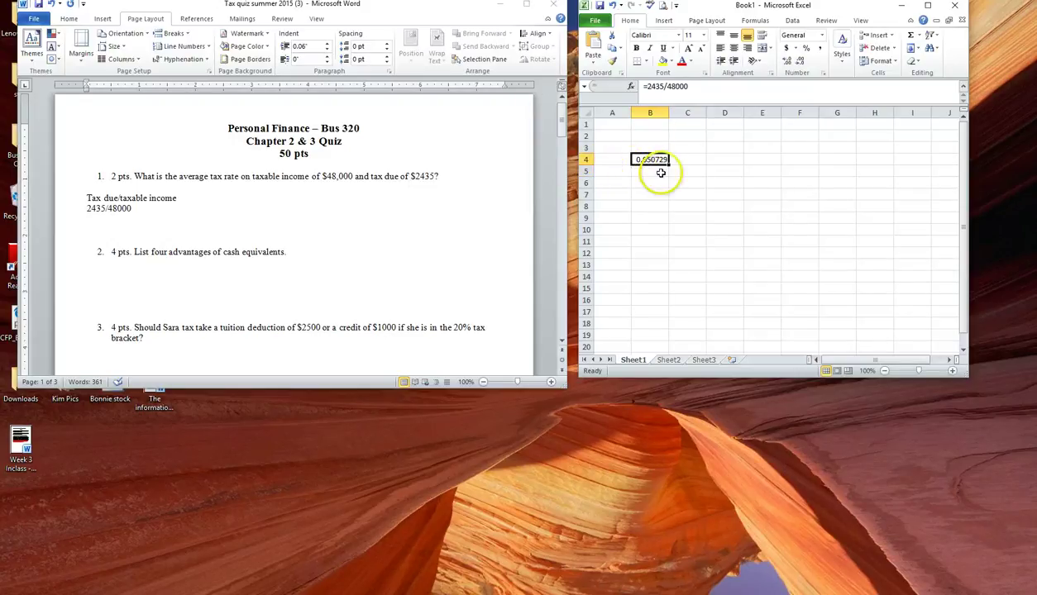
Return to the Word quiz and add the result 5% on a new line below 2435/48000
{"action": "left_click", "coordinate": [118, 230]}
{"action": "key", "text": "Return"}
{"action": "type", "text": "5%"}
Start the answer to question 2 with the line "Emergency fund – most important"
{"action": "scroll", "coordinate": [91, 250], "scroll_direction": "down", "scroll_amount": 1}
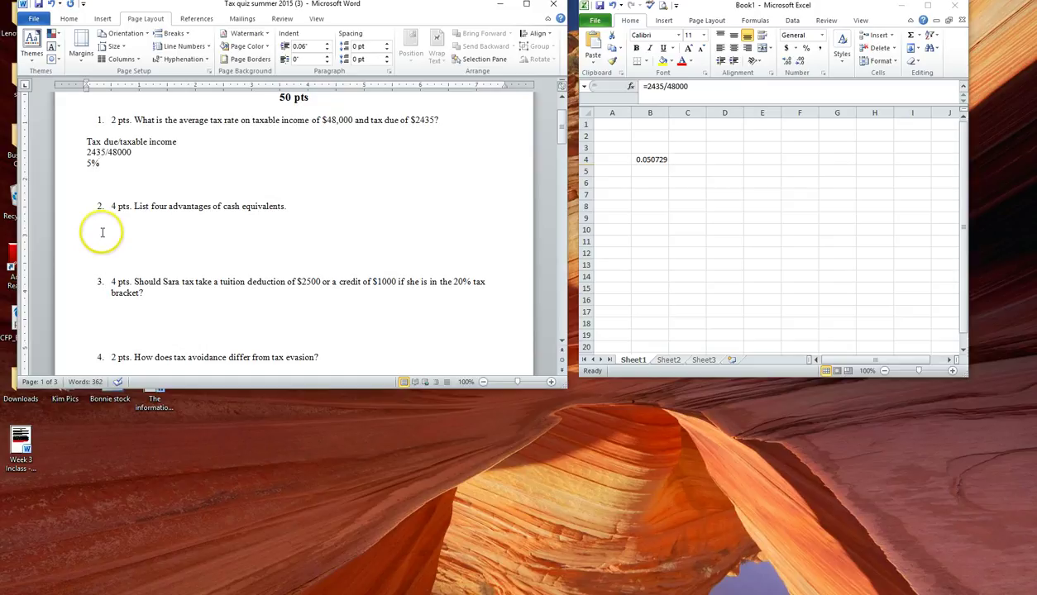
{"action": "left_click", "coordinate": [100, 224]}
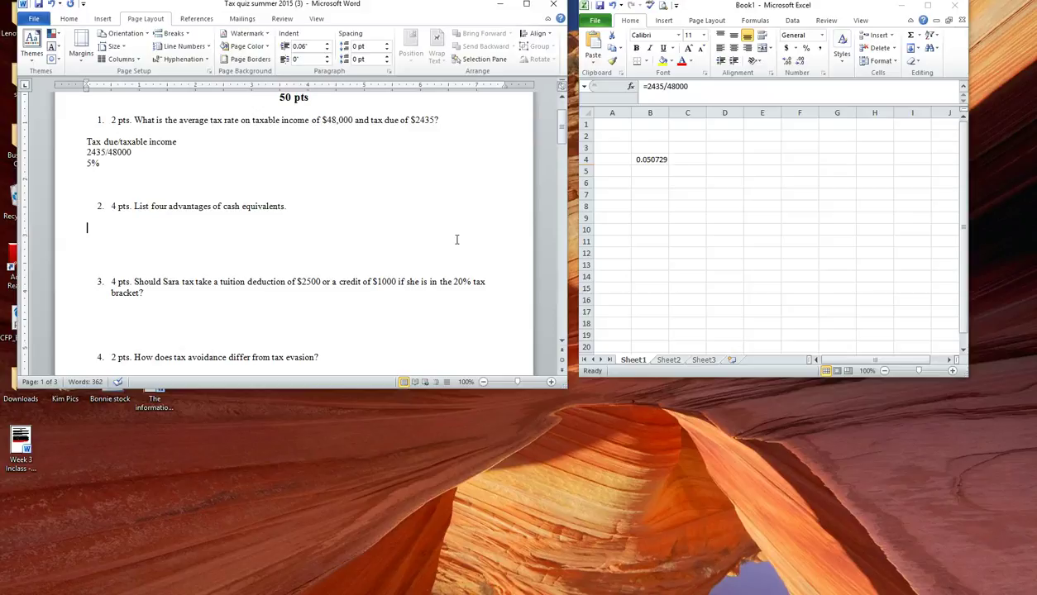
{"action": "type", "text": "Emergency fund - m"}
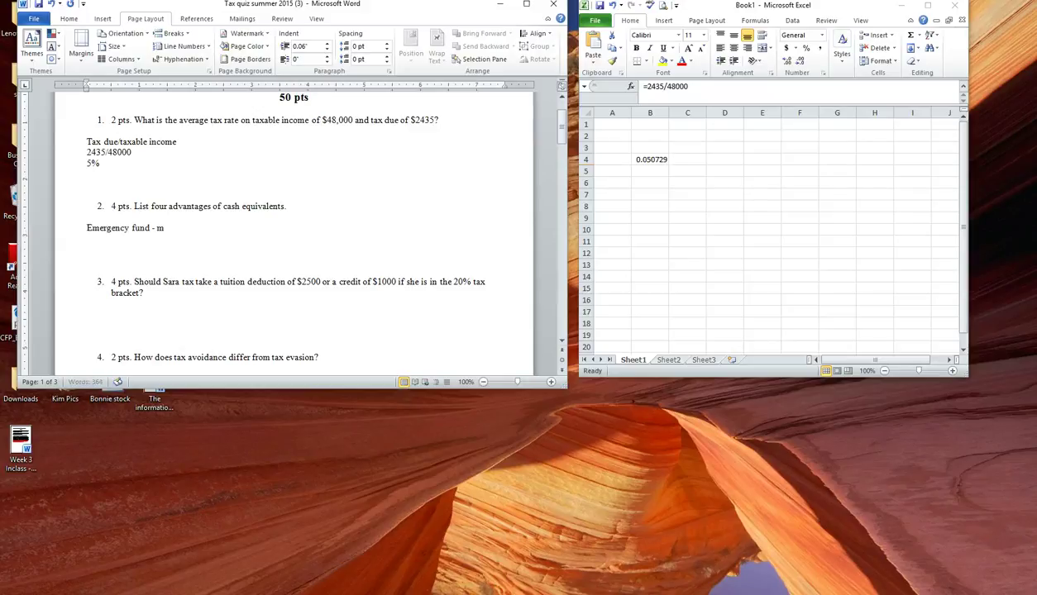
{"action": "type", "text": "ost important"}
{"action": "key", "text": "Return"}
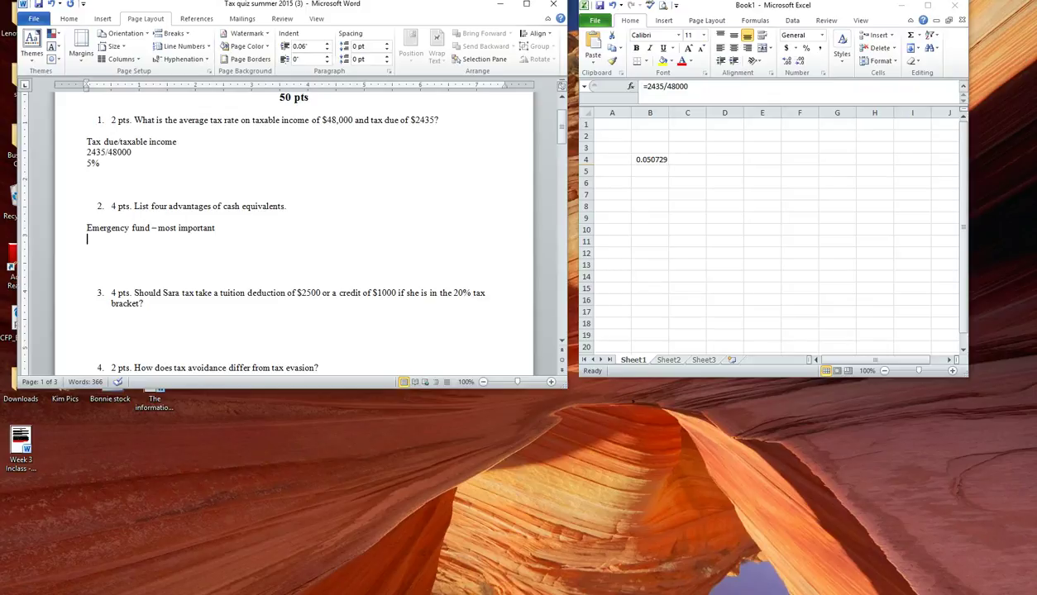
Add the advantage "Safe – interest bearing accounts that are FDIC insured" as the second line of the question 2 answer
{"action": "type", "text": "Safe -"}
{"action": "type", "text": " interest bear"}
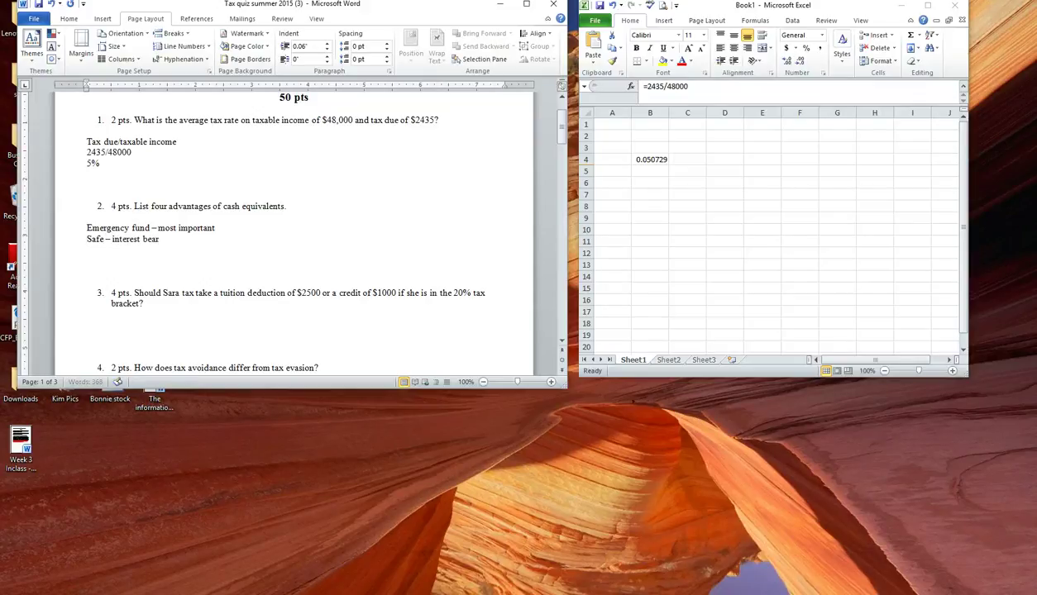
{"action": "type", "text": "ing accounts that are FD"}
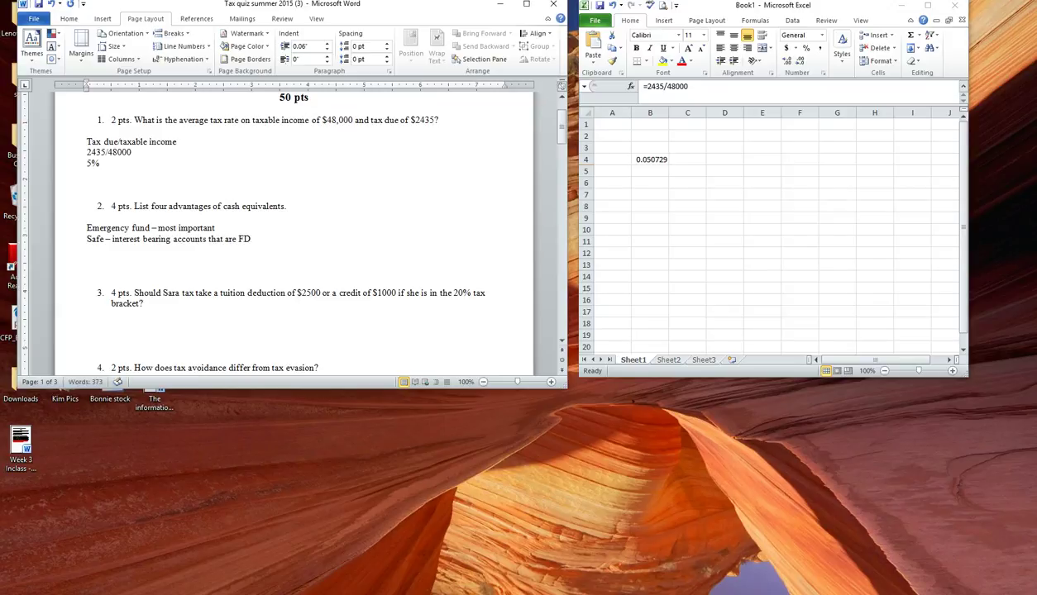
{"action": "type", "text": "IC isnur"}
{"action": "key", "text": "BackSpace"}
{"action": "key", "text": "BackSpace"}
{"action": "key", "text": "BackSpace"}
{"action": "type", "text": "nsured"}
{"action": "key", "text": "Return"}
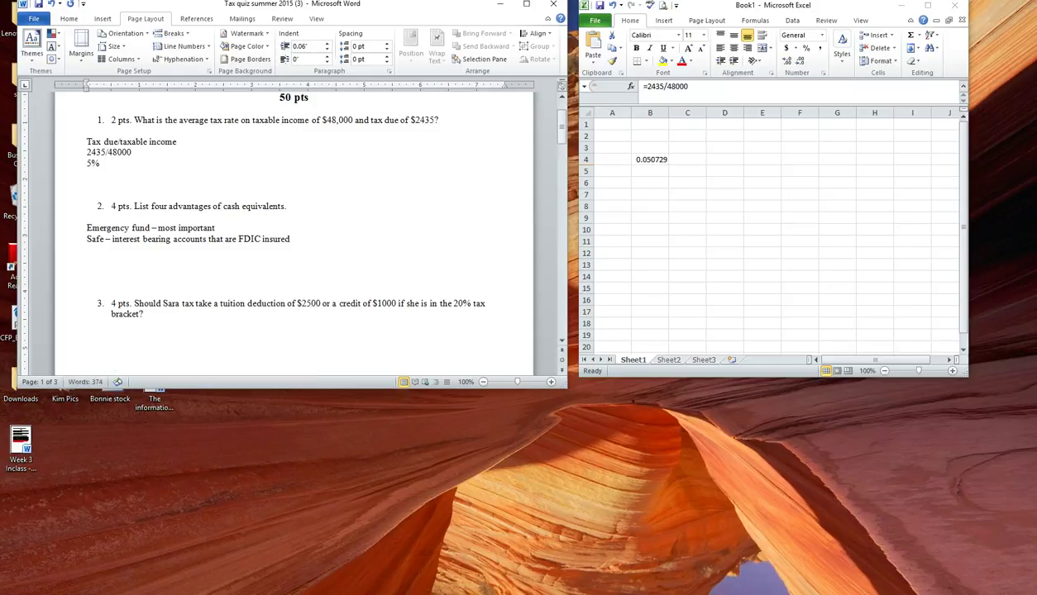
Add the advantage "Liquid – get to the money easily" as the third line under question 2
{"action": "type", "text": "Liquid"}
{"action": "type", "text": " - "}
{"action": "type", "text": "get to the mo"}
{"action": "type", "text": "ney easily"}
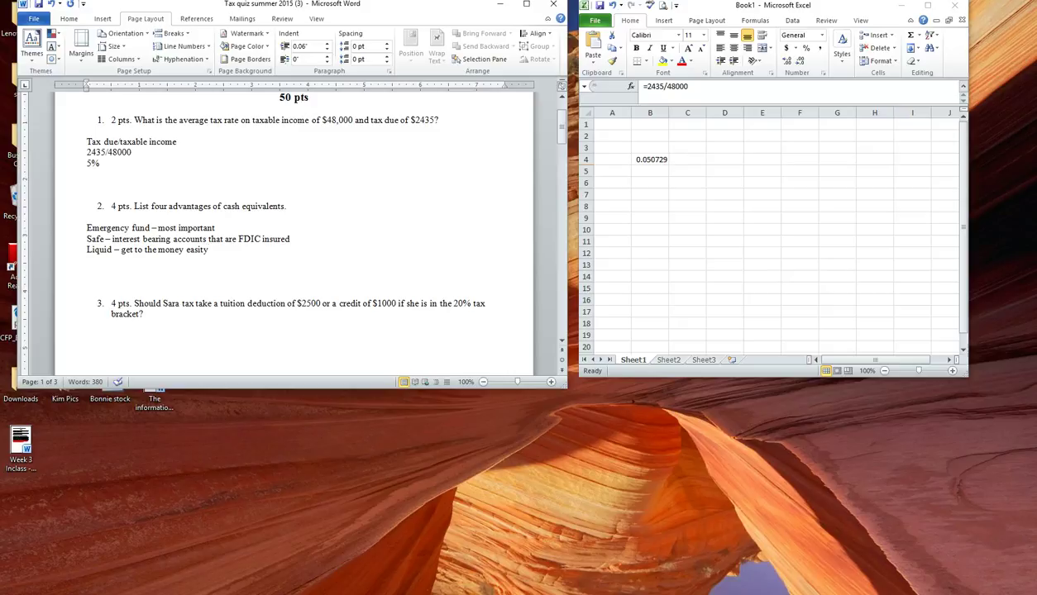
{"action": "key", "text": "BackSpace"}
{"action": "key", "text": "BackSpace"}
{"action": "type", "text": "ly"}
{"action": "key", "text": "Return"}
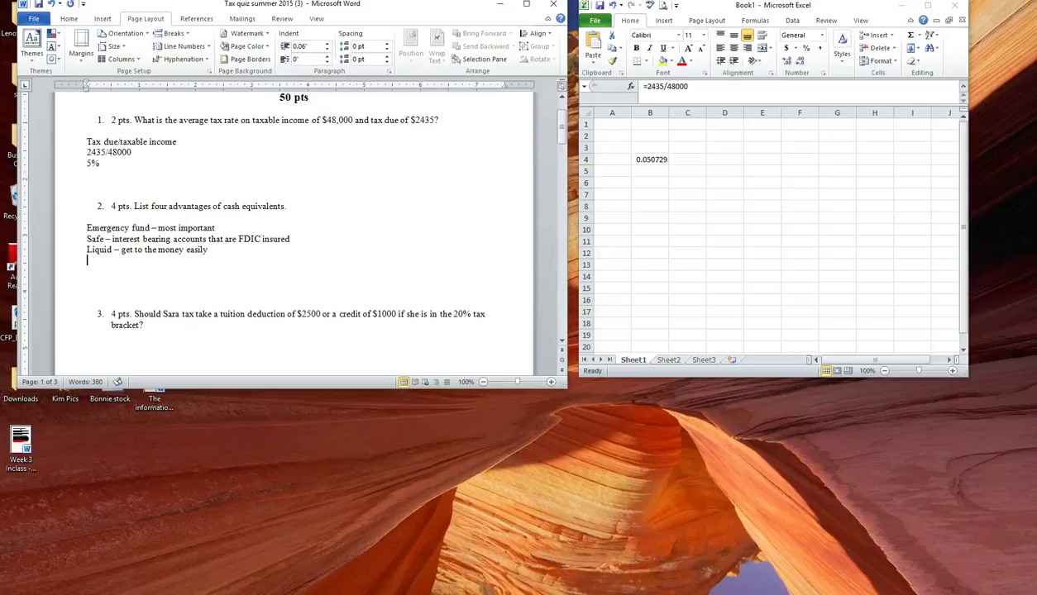
Add the advantage "Peace of mind – have some in the bank" as the fourth line under question 2
{"action": "type", "text": "Peac"}
{"action": "type", "text": "e of mind "}
{"action": "type", "text": "- "}
{"action": "type", "text": "have so"}
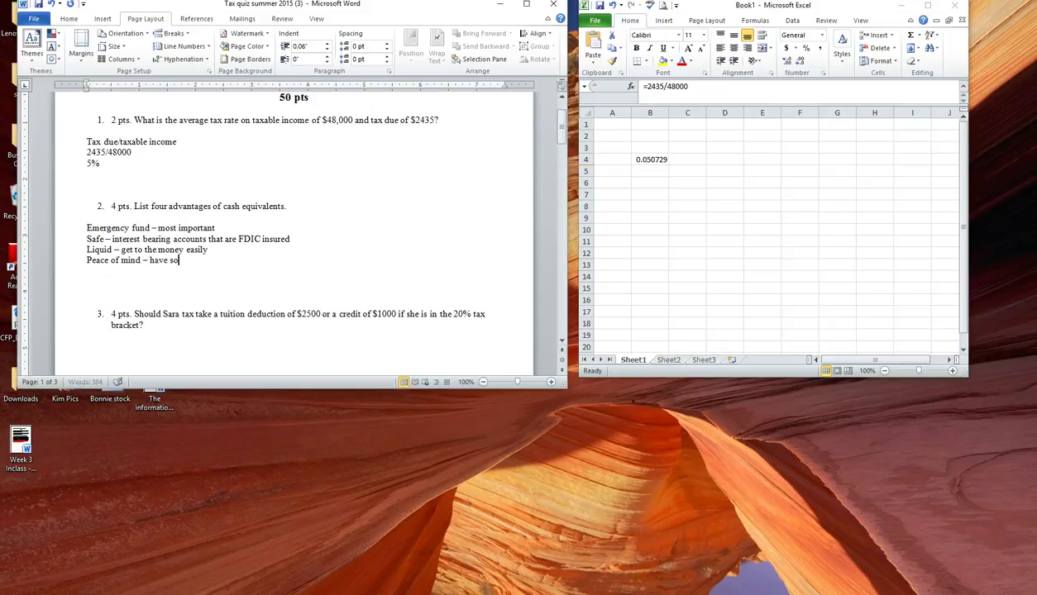
{"action": "type", "text": "me in the bank"}
{"action": "key", "text": "Return"}
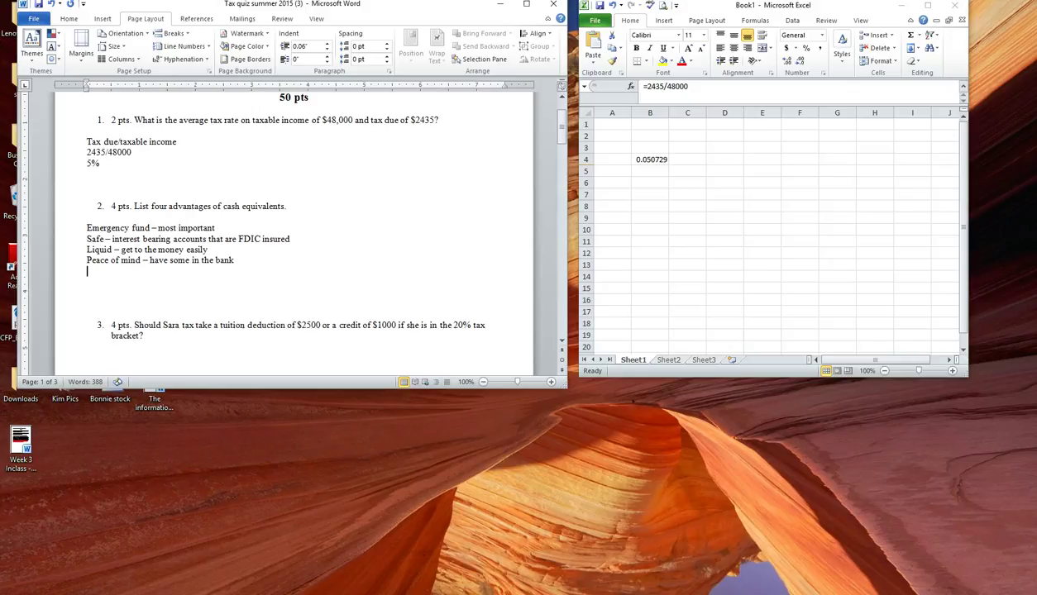
Add the advantage "Foundation – we can start moving up the pyramid into stocks, for example" as the fifth line under question 2
{"action": "type", "text": "Fou"}
{"action": "type", "text": "dation"}
{"action": "type", "text": " -"}
{"action": "key", "text": "Left"}
{"action": "key", "text": "Left"}
{"action": "key", "text": "Left"}
{"action": "key", "text": "Left"}
{"action": "key", "text": "Left"}
{"action": "key", "text": "Left"}
{"action": "key", "text": "Left"}
{"action": "key", "text": "Left"}
{"action": "key", "text": "Left"}
{"action": "type", "text": "n"}
{"action": "key", "text": "Right"}
{"action": "key", "text": "Right"}
{"action": "key", "text": "Right"}
{"action": "key", "text": "Right"}
{"action": "type", "text": "we can sta"}
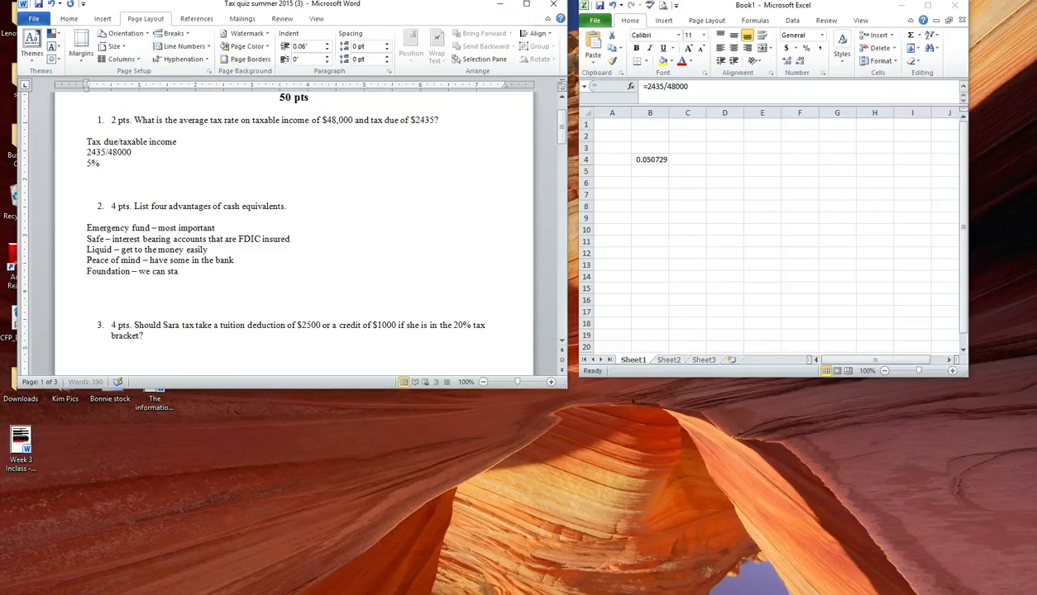
{"action": "type", "text": "rt moving up the pyramid into stock"}
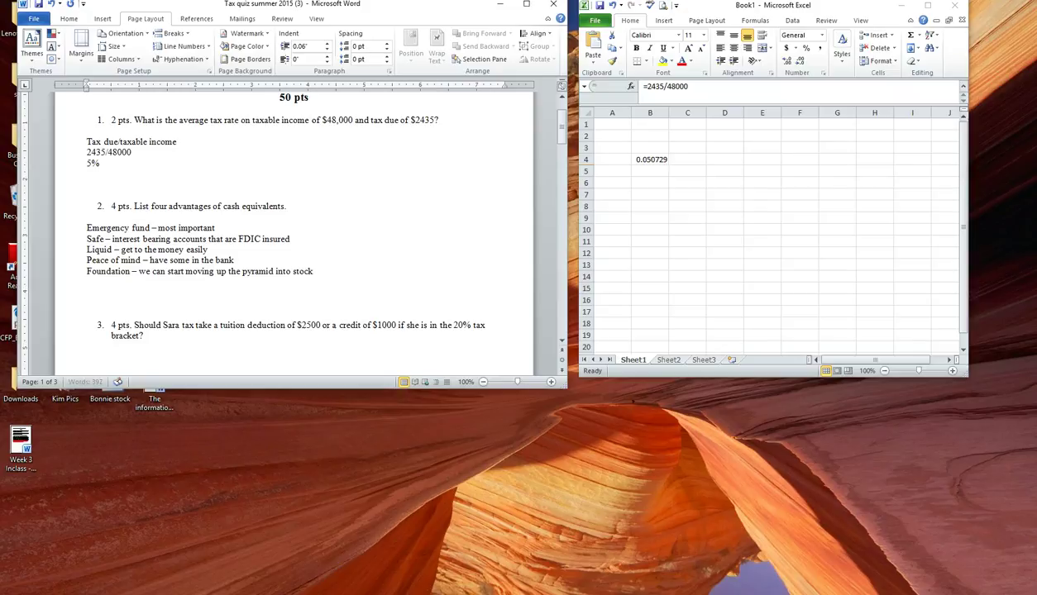
{"action": "type", "text": "s, for example"}
Start the answer to question 3 with "Deduction – subtracted before we calculate tax due – above the line"
{"action": "scroll", "coordinate": [213, 284], "scroll_direction": "down", "scroll_amount": 3}
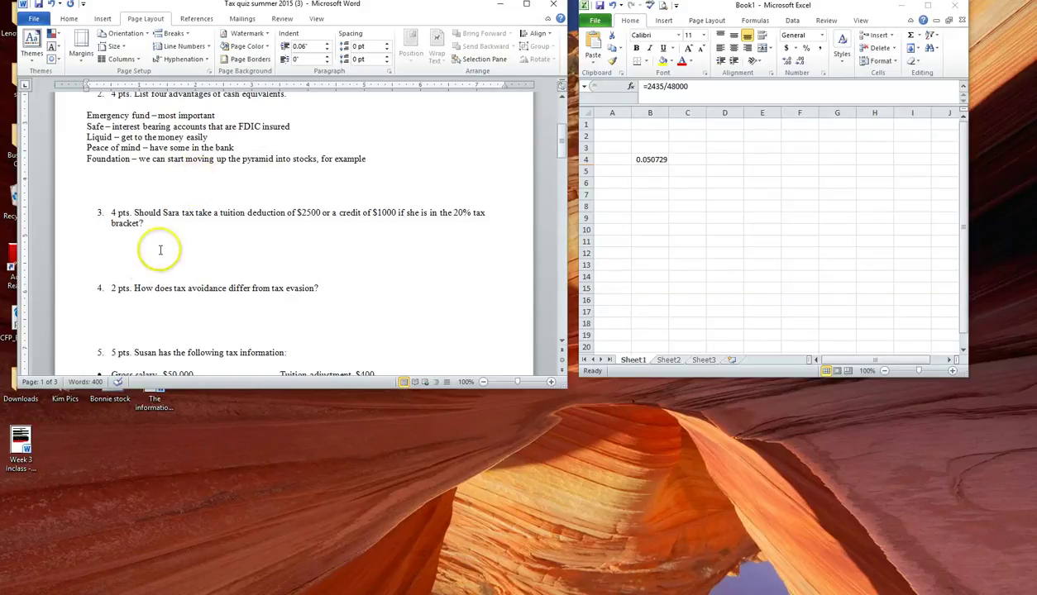
{"action": "left_click", "coordinate": [98, 246]}
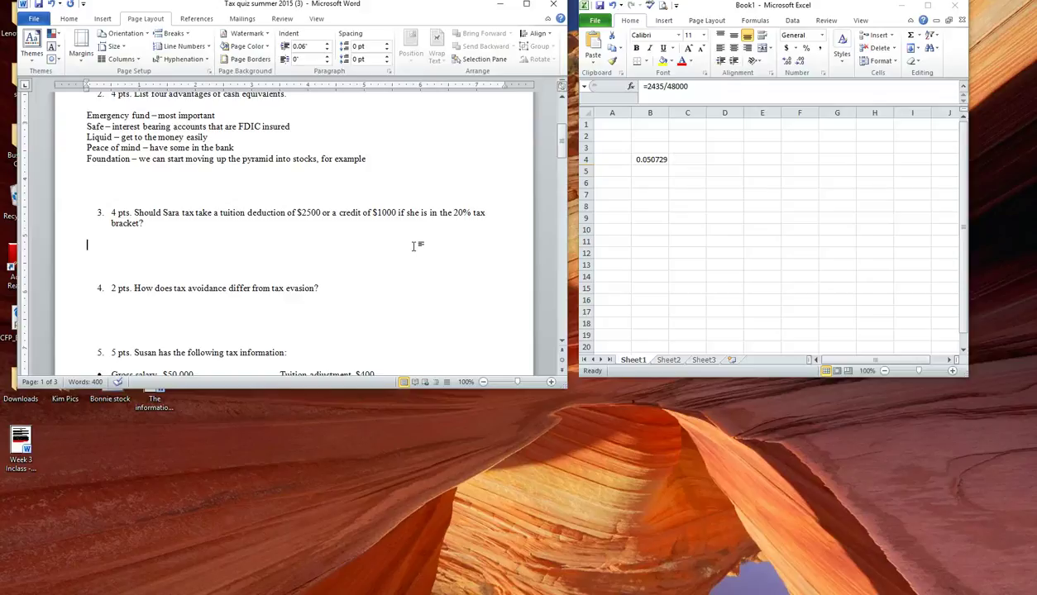
{"action": "type", "text": "deduction"}
{"action": "type", "text": " - "}
{"action": "type", "text": "subtra"}
{"action": "type", "text": "cted before "}
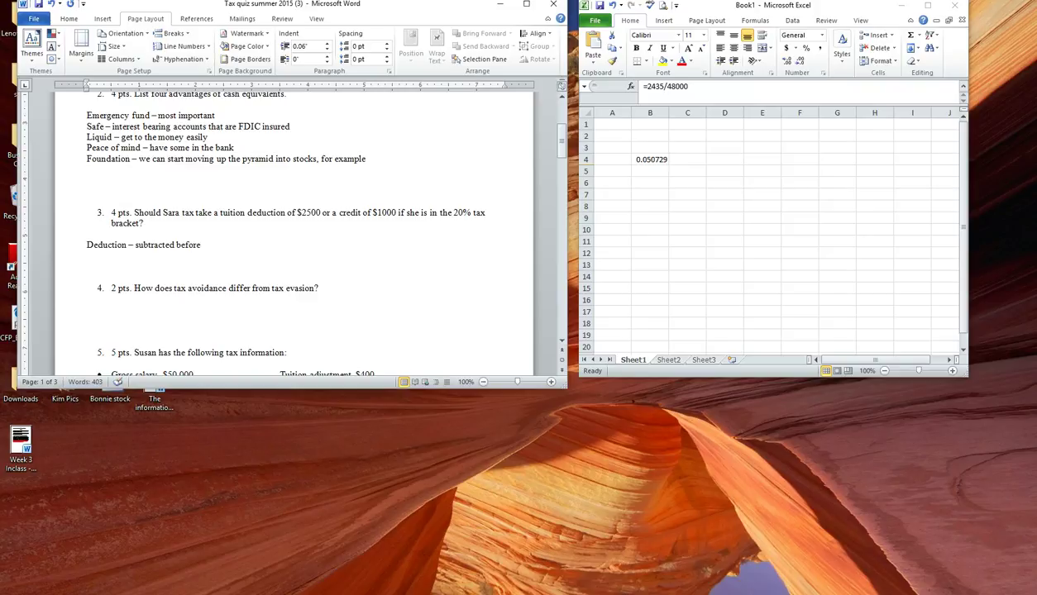
{"action": "type", "text": "we calcul"}
{"action": "type", "text": "ate ta"}
{"action": "type", "text": "x due"}
{"action": "type", "text": " - "}
{"action": "type", "text": "above the lin"}
{"action": "type", "text": "e"}
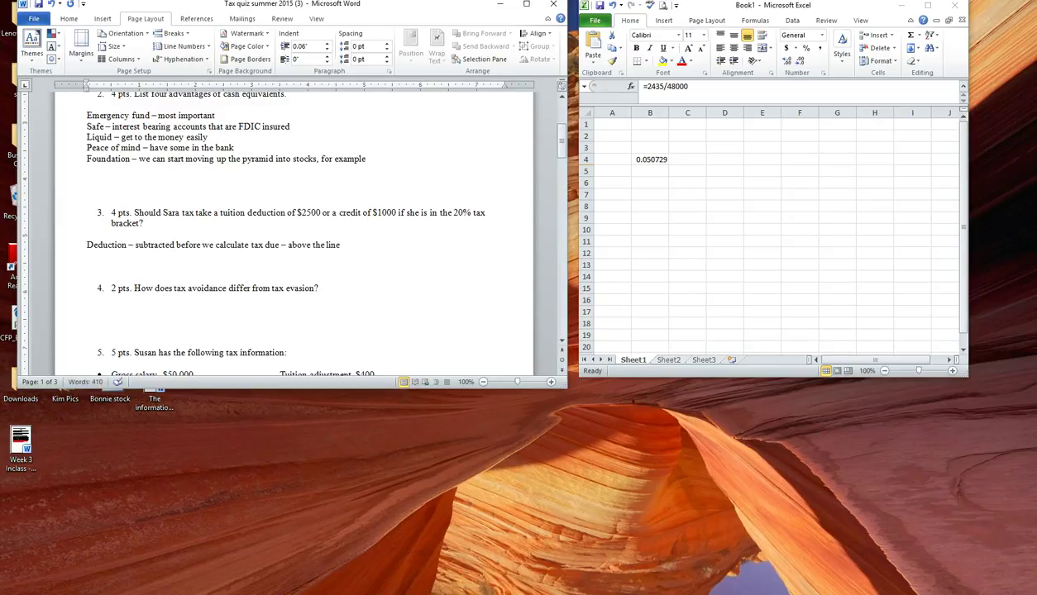
Extend the deduction line with "– only as powerful as your tax rate." and begin a new line
{"action": "type", "text": " - on"}
{"action": "type", "text": "ly"}
{"action": "type", "text": " as p"}
{"action": "type", "text": "owerful as your tax rate."}
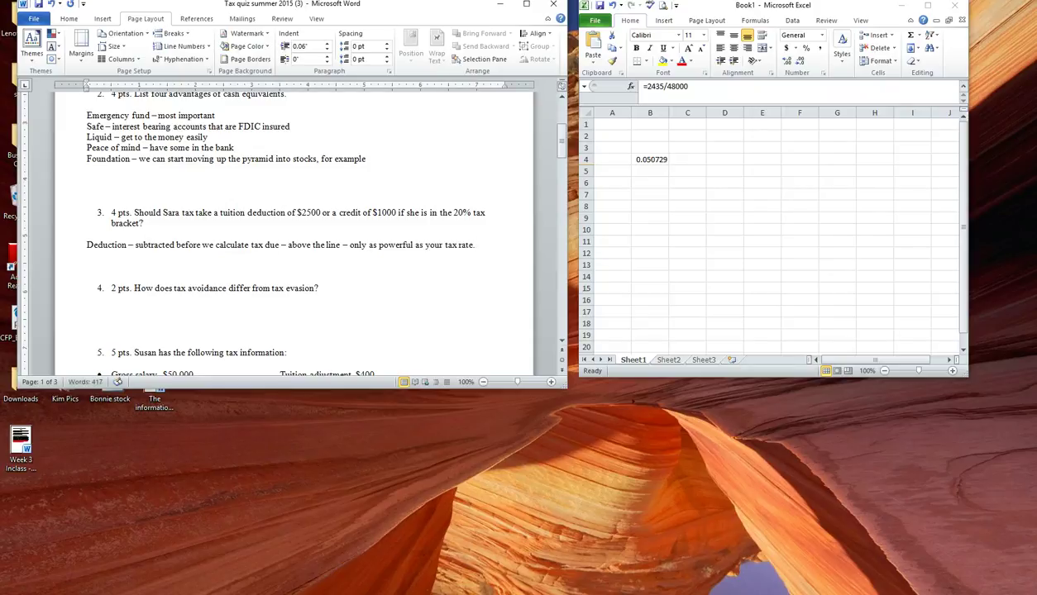
{"action": "key", "text": "Return"}
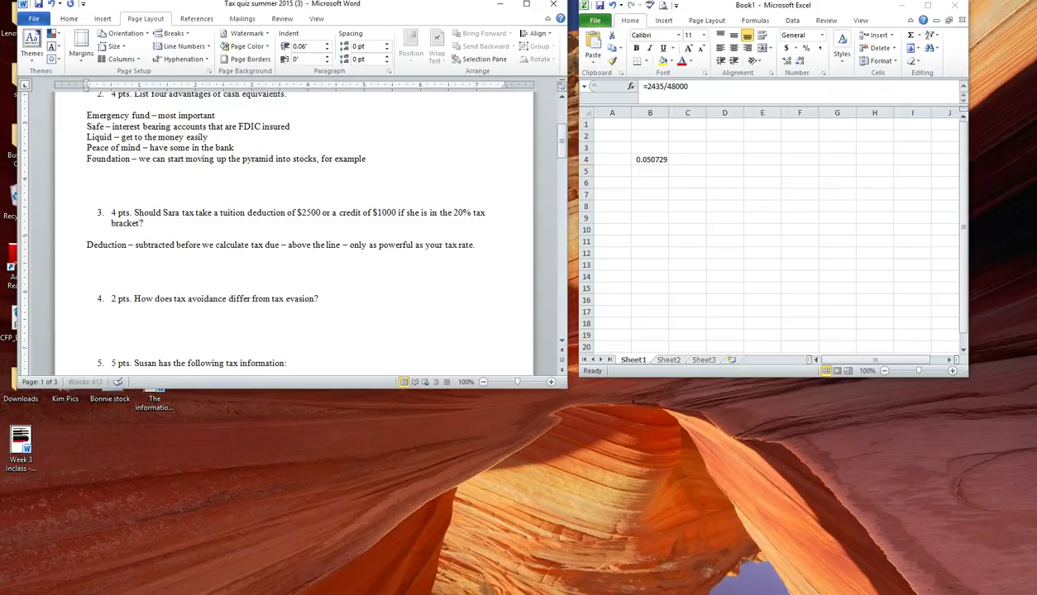
Write the deduction's calculation "=2500*.2 - $500 reduction in taxes." below the deduction explanation
{"action": "type", "text": "=2500*.2"}
{"action": "type", "text": "- $500 reduction in taxes."}
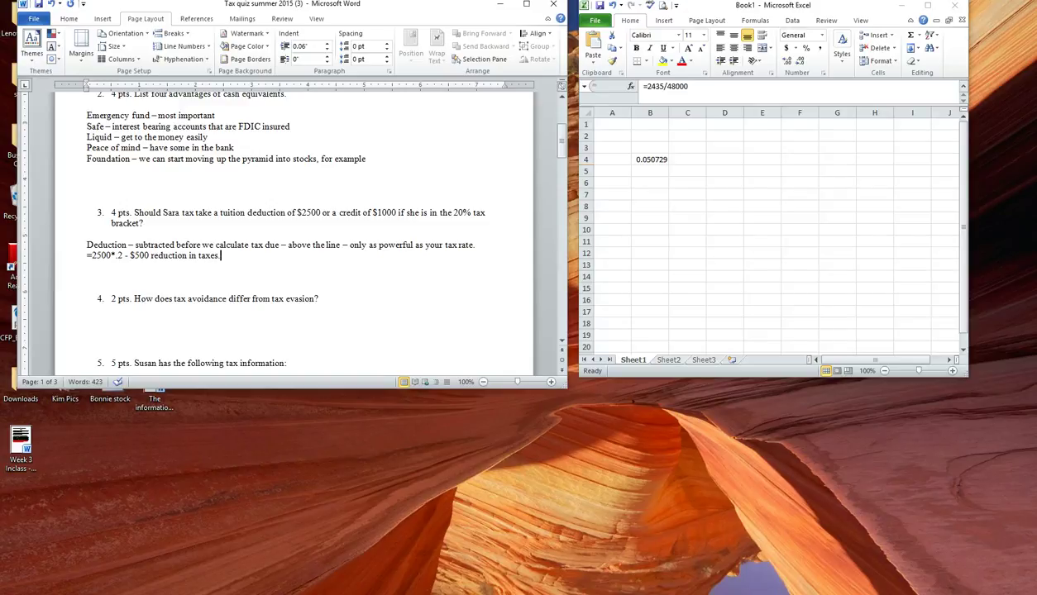
{"action": "key", "text": "Return"}
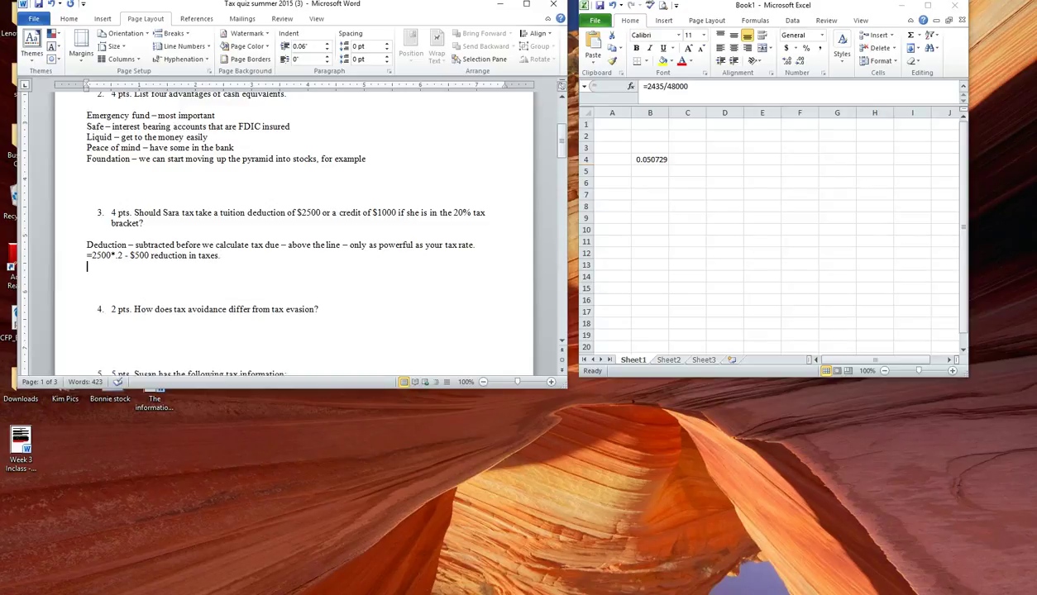
Add the line "Credit - reduced your taxes dollar for dollar. This amounts to a $1000 reduction in taxes." to the question 3 answer
{"action": "type", "text": "Cred"}
{"action": "type", "text": "it"}
{"action": "type", "text": " is"}
{"action": "key", "text": "BackSpace"}
{"action": "key", "text": "BackSpace"}
{"action": "key", "text": "BackSpace"}
{"action": "type", "text": "- redu c"}
{"action": "key", "text": "BackSpace"}
{"action": "key", "text": "BackSpace"}
{"action": "type", "text": "ced your tax"}
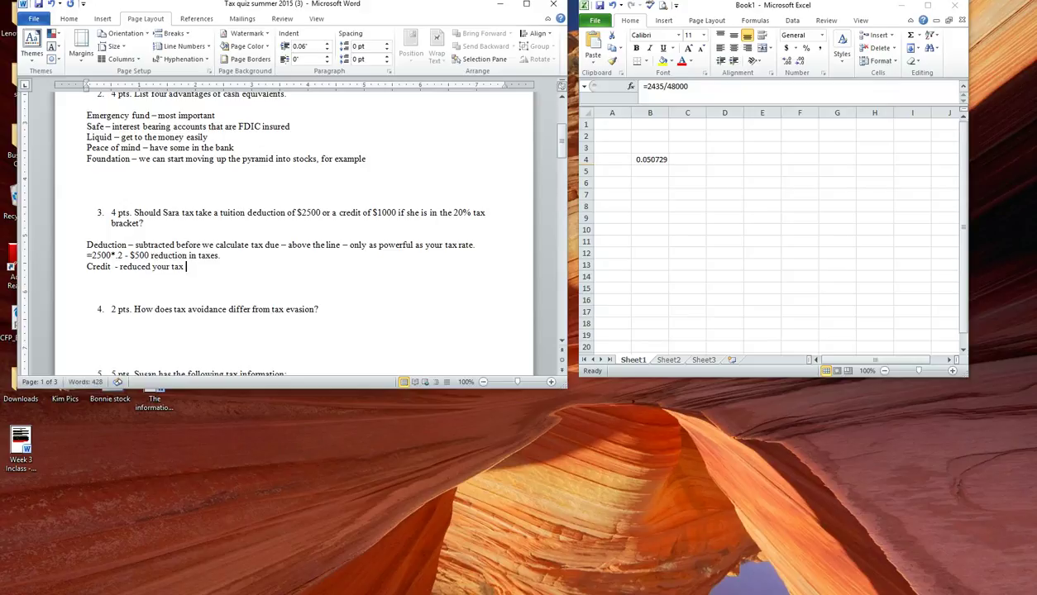
{"action": "type", "text": "es dollar for dollar."}
{"action": "type", "text": "This amounts to a $1000 reduction in taxes."}
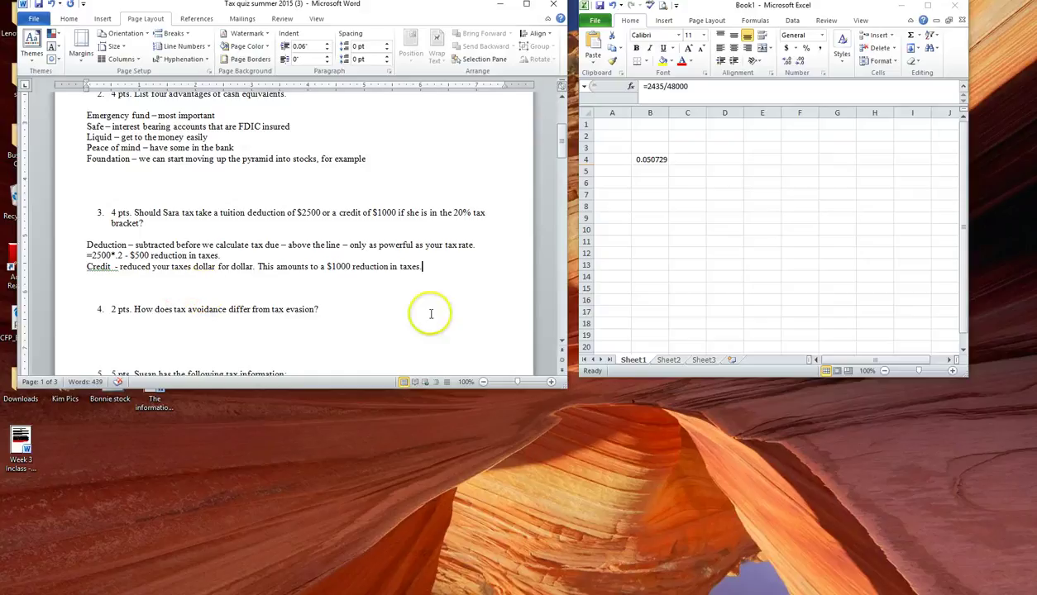
{"action": "key", "text": "Return"}
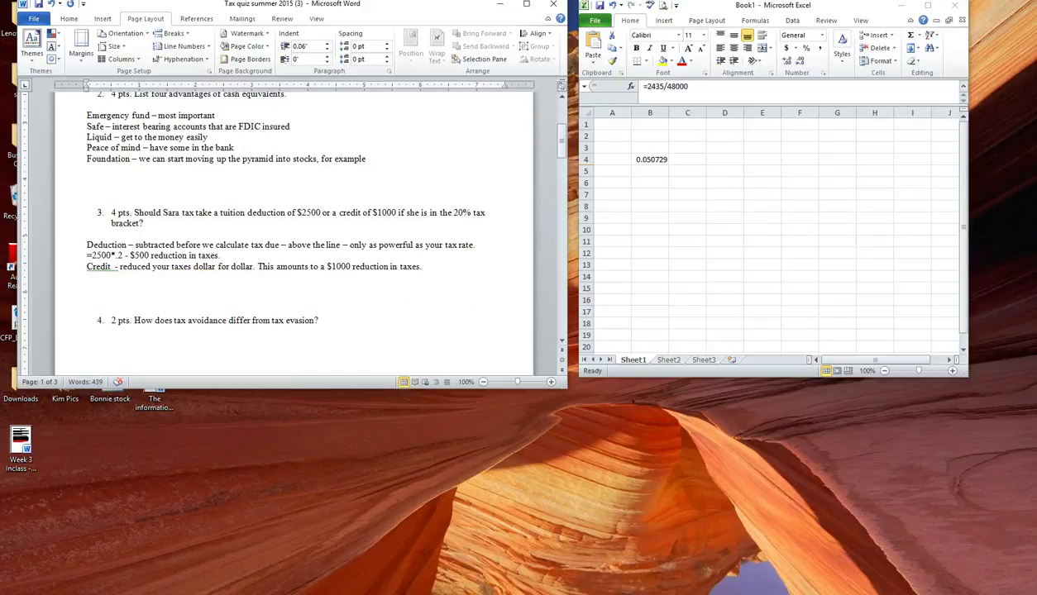
Conclude the question 3 answer with "1000 credit because we save more money in taxes due."
{"action": "type", "text": "1000 credit because we sa"}
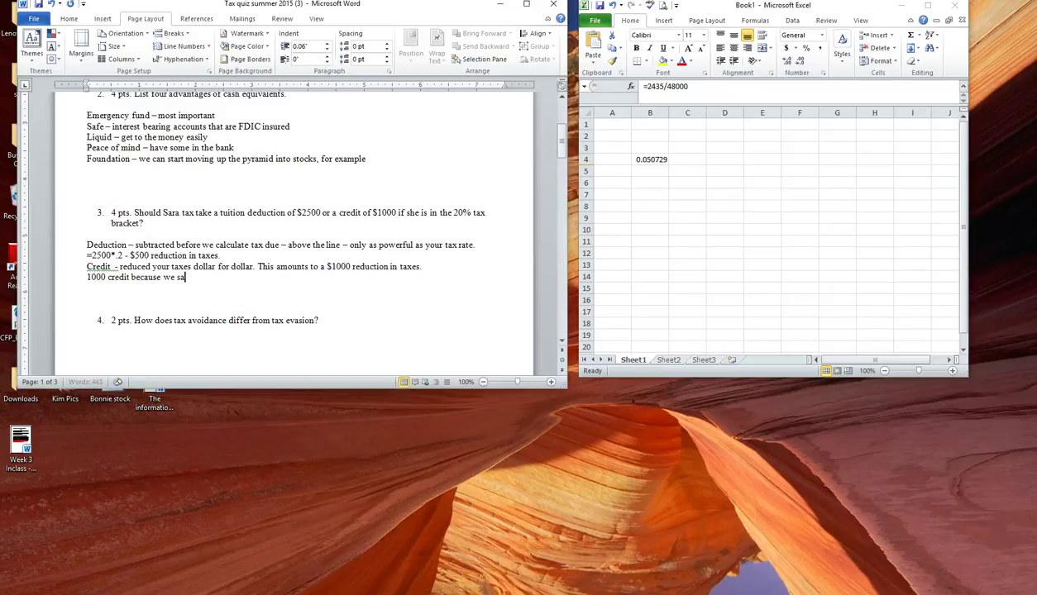
{"action": "type", "text": "ve more money in taxes due."}
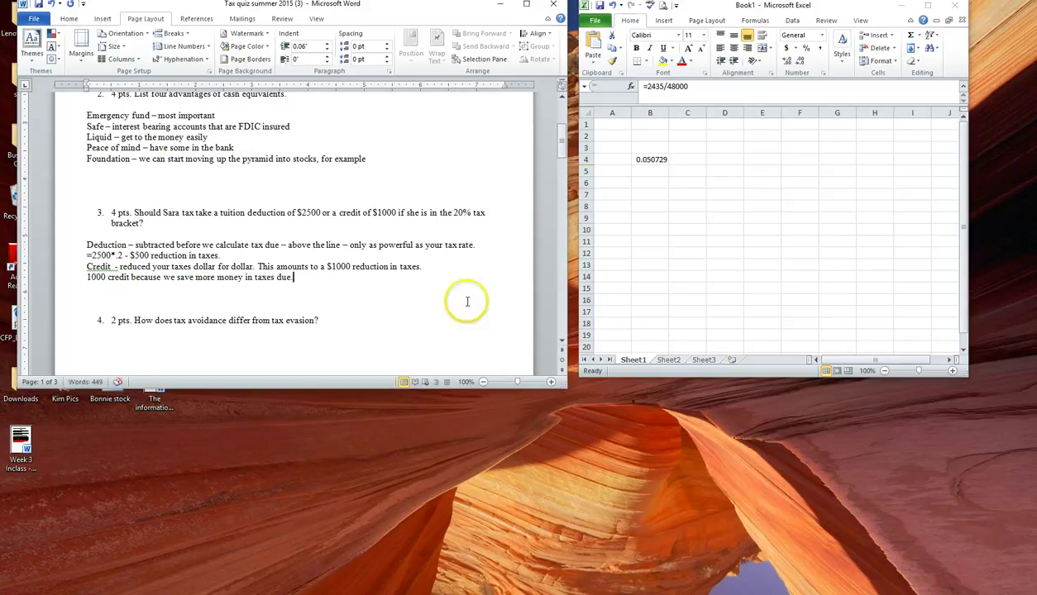
{"action": "scroll", "coordinate": [394, 293], "scroll_direction": "down", "scroll_amount": 3}
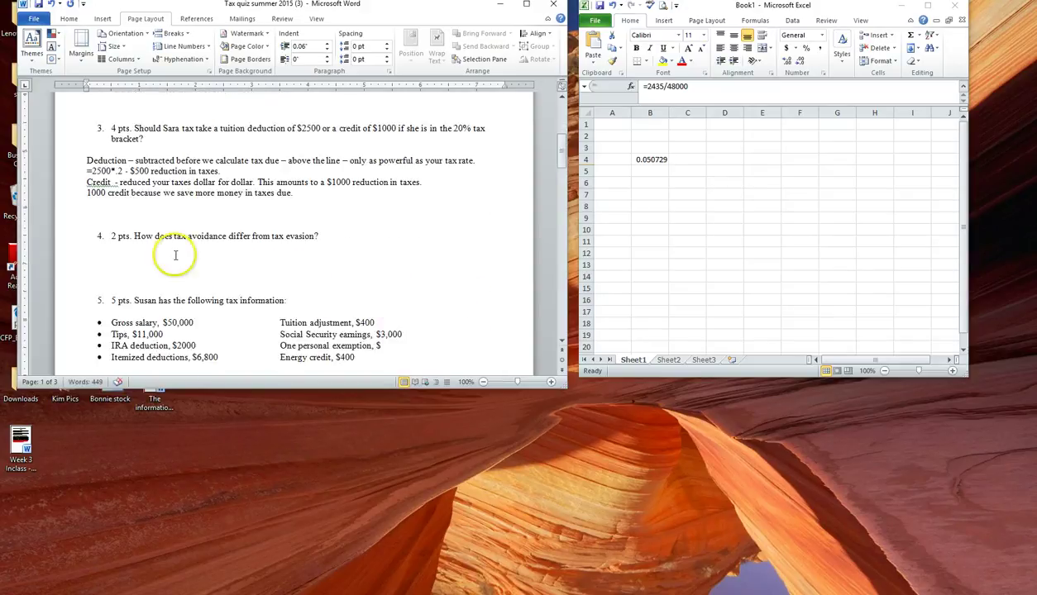
Answer question 4 with "Evasion is illegal and avoidance is legal!"
{"action": "left_click", "coordinate": [115, 257]}
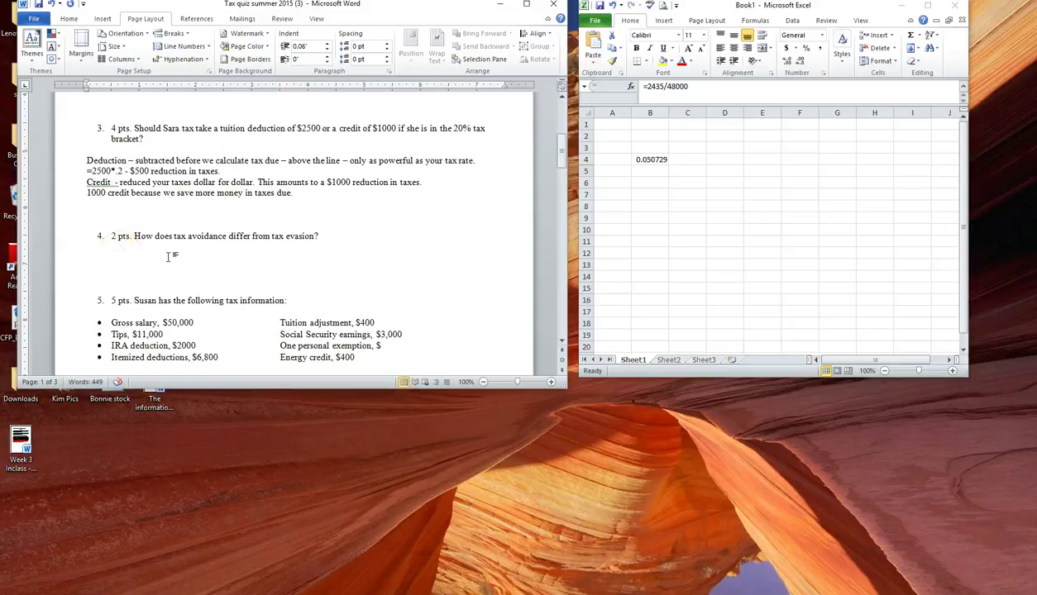
{"action": "type", "text": "Evasion is ell"}
{"action": "key", "text": "BackSpace"}
{"action": "type", "text": "illegal"}
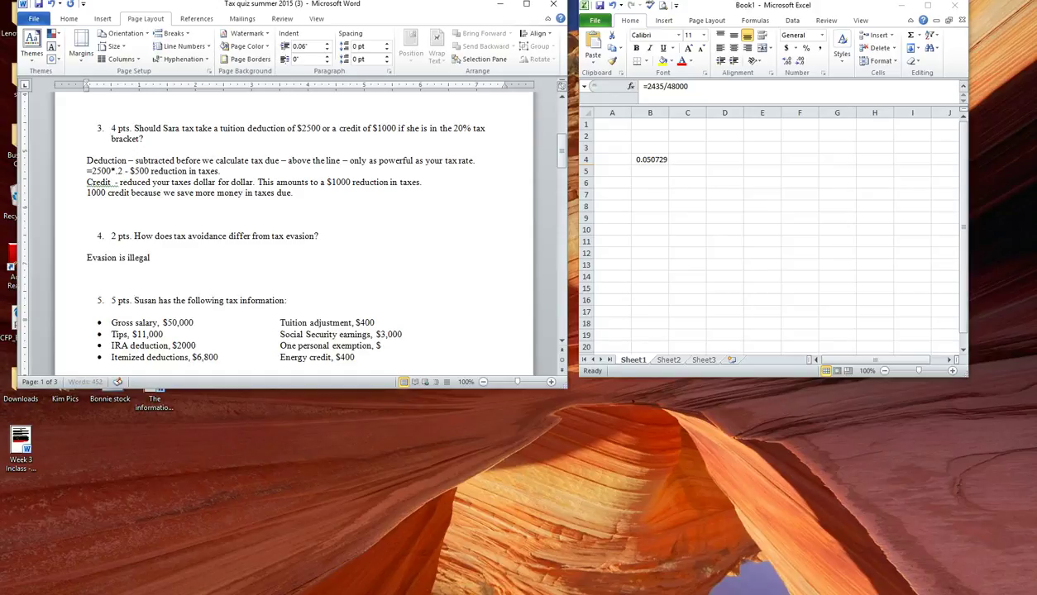
{"action": "type", "text": " and avoidance is lega"}
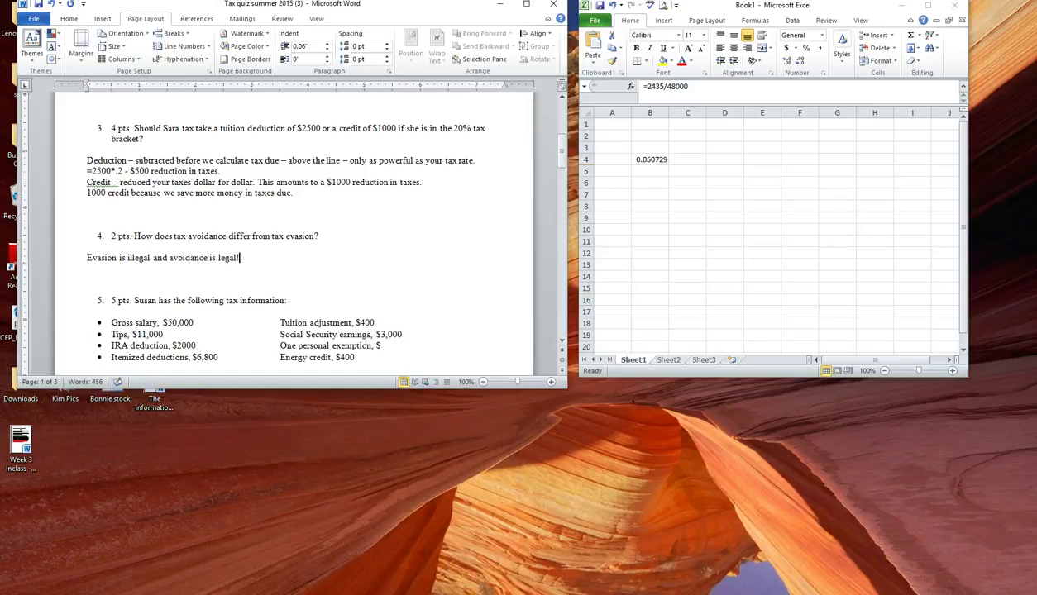
{"action": "type", "text": "l!"}
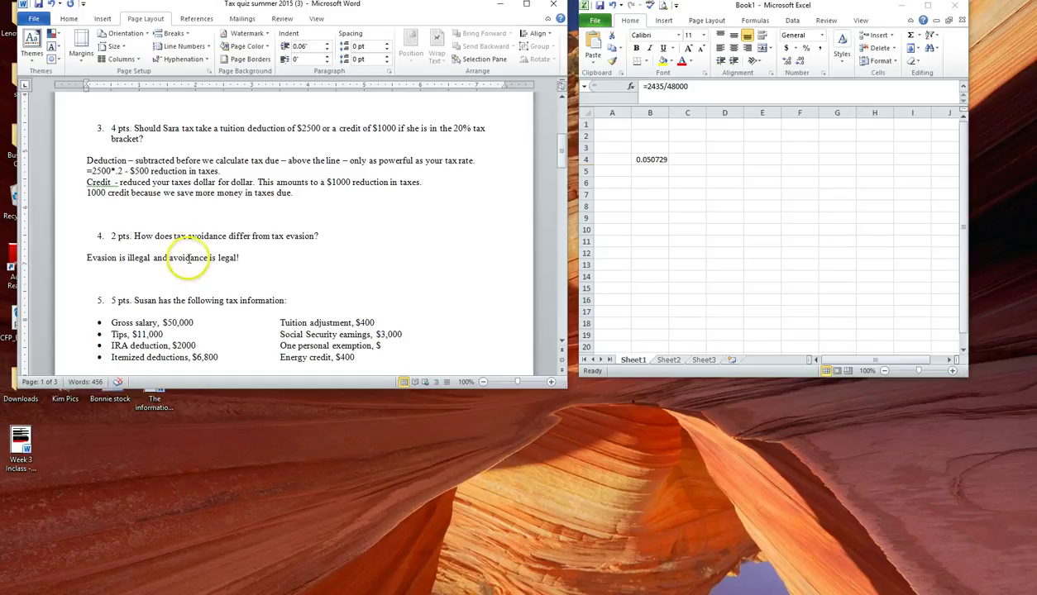
Add "not applicable" after the $400 energy credit in question 5's tax information
{"action": "scroll", "coordinate": [191, 259], "scroll_direction": "down", "scroll_amount": 3}
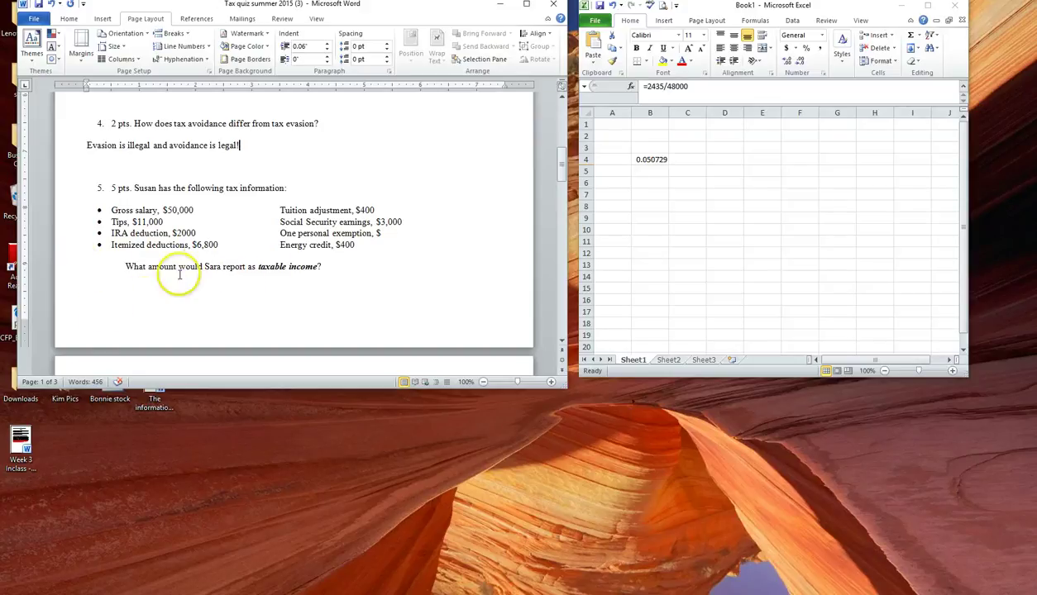
{"action": "left_click", "coordinate": [257, 267]}
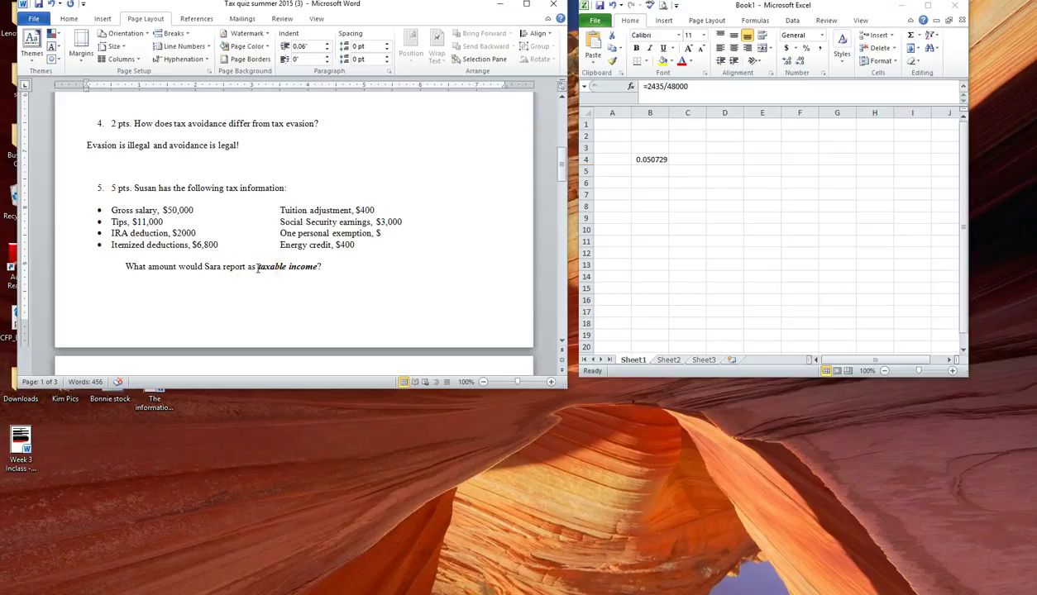
{"action": "left_click", "coordinate": [372, 246]}
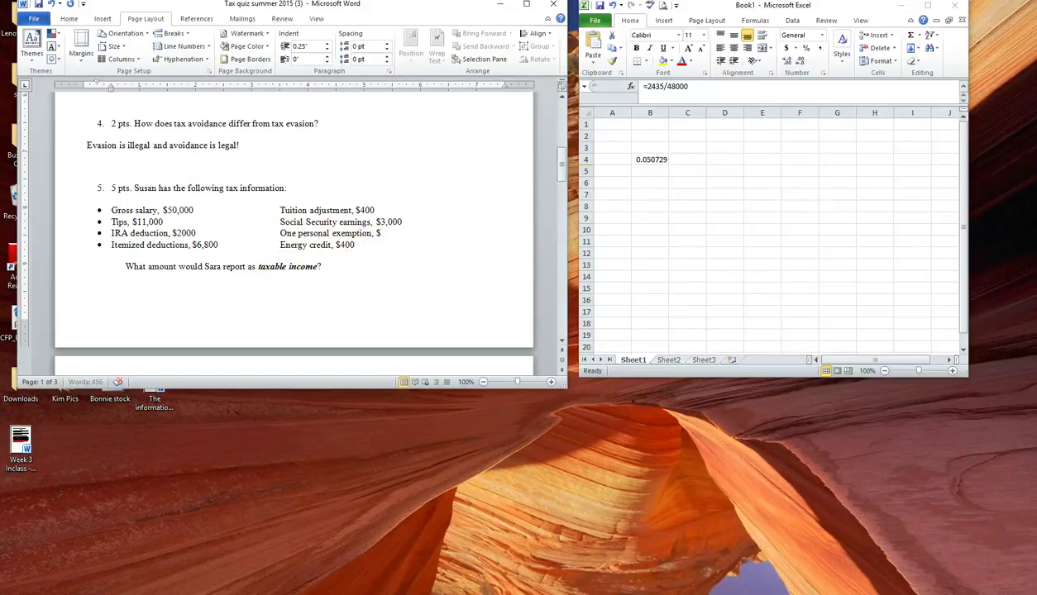
{"action": "type", "text": "not applicable"}
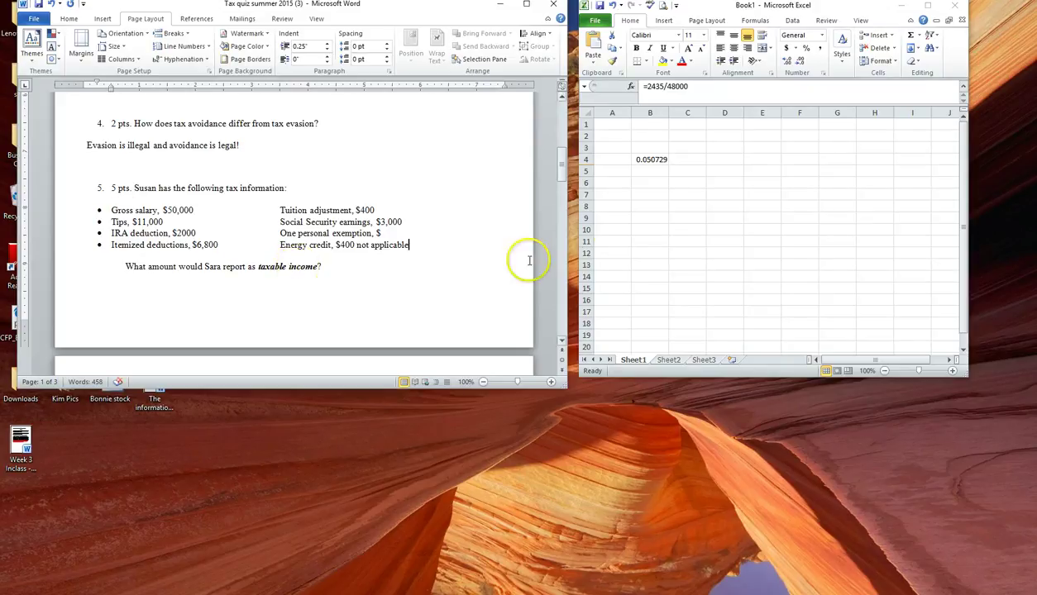
Switch to the Excel worksheet and replace the old formula in cell B4 with the heading "Income"
{"action": "left_click", "coordinate": [648, 208]}
{"action": "key", "text": "F2"}
{"action": "key", "text": "BackSpace"}
{"action": "key", "text": "BackSpace"}
{"action": "key", "text": "BackSpace"}
{"action": "key", "text": "BackSpace"}
{"action": "key", "text": "BackSpace"}
{"action": "key", "text": "BackSpace"}
{"action": "key", "text": "BackSpace"}
{"action": "key", "text": "BackSpace"}
{"action": "key", "text": "BackSpace"}
{"action": "key", "text": "BackSpace"}
{"action": "key", "text": "BackSpace"}
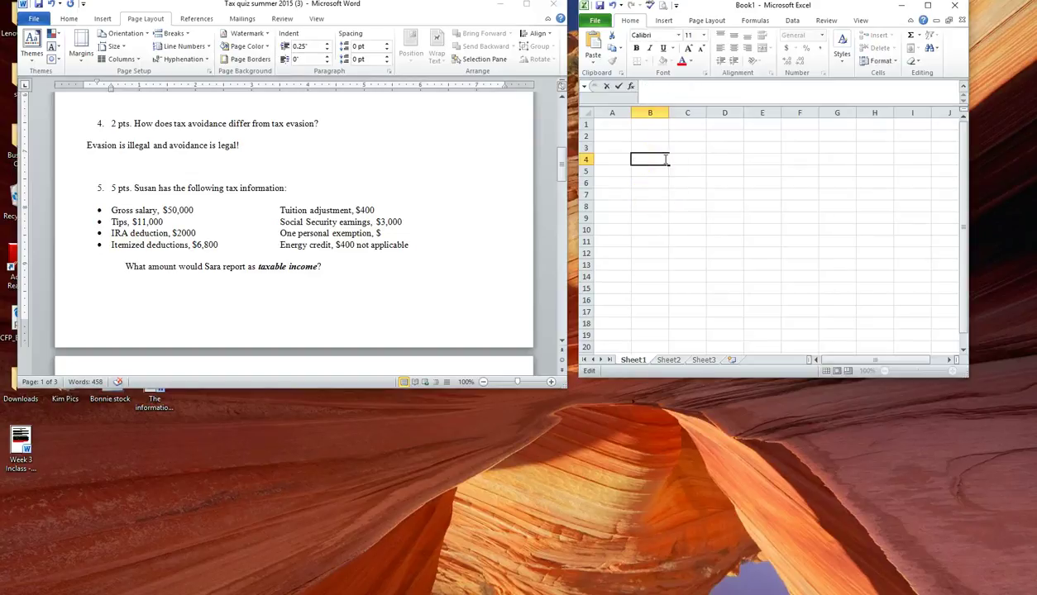
{"action": "type", "text": "("}
{"action": "type", "text": "ncome"}
{"action": "key", "text": "Return"}
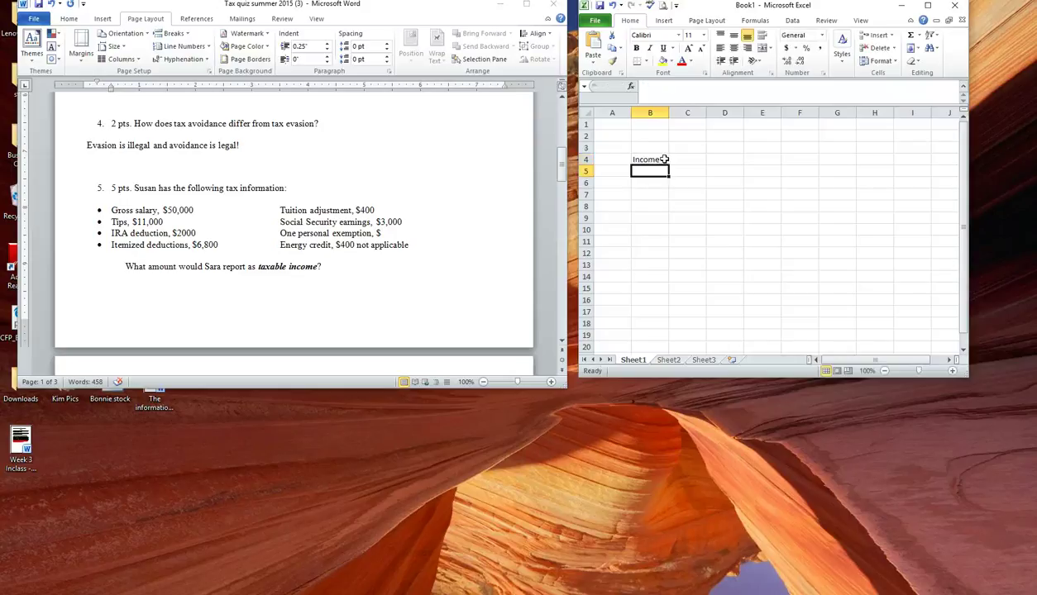
List the income amounts 50000, 11000 and 3000 in cells B5 to B7 under the Income heading
{"action": "type", "text": "50000"}
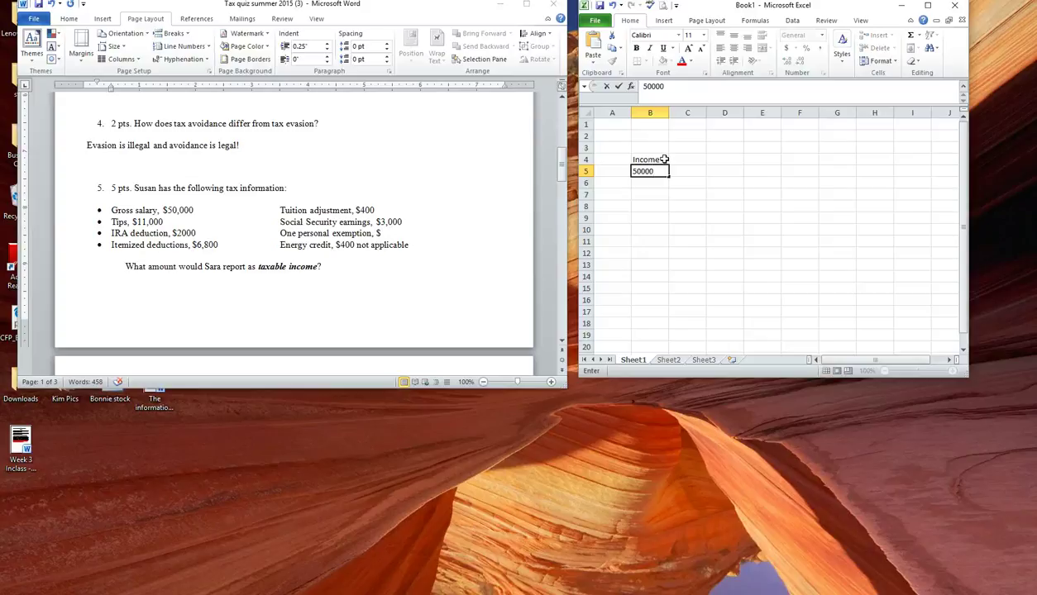
{"action": "key", "text": "Return"}
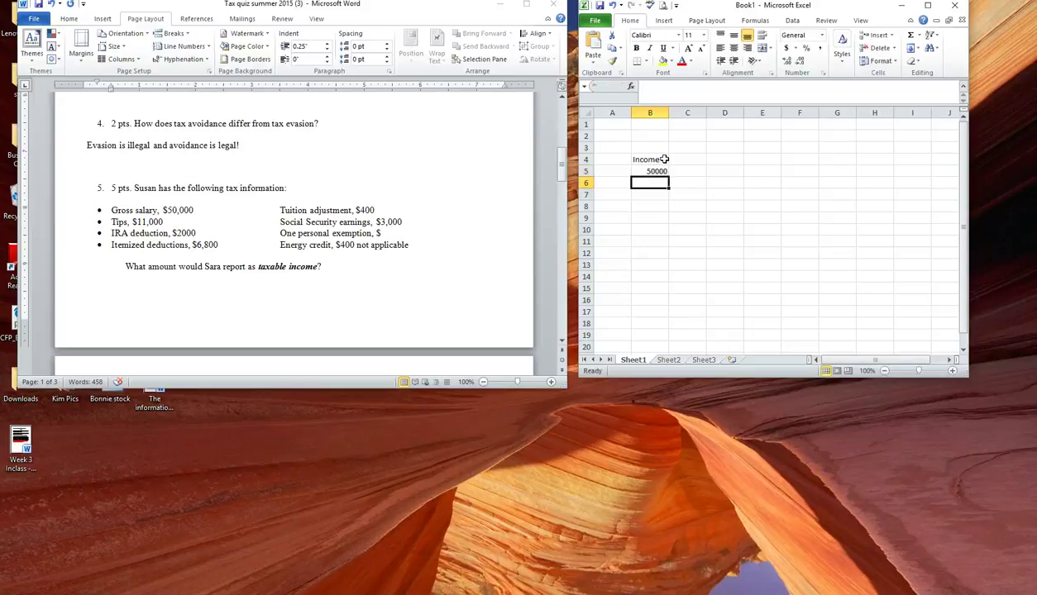
{"action": "type", "text": "11000"}
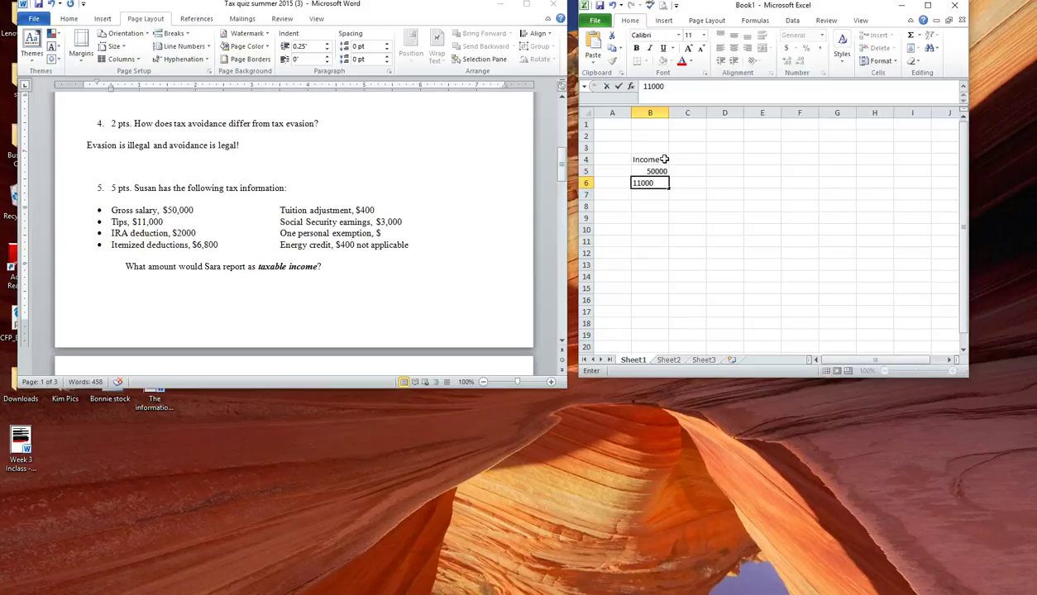
{"action": "key", "text": "Return"}
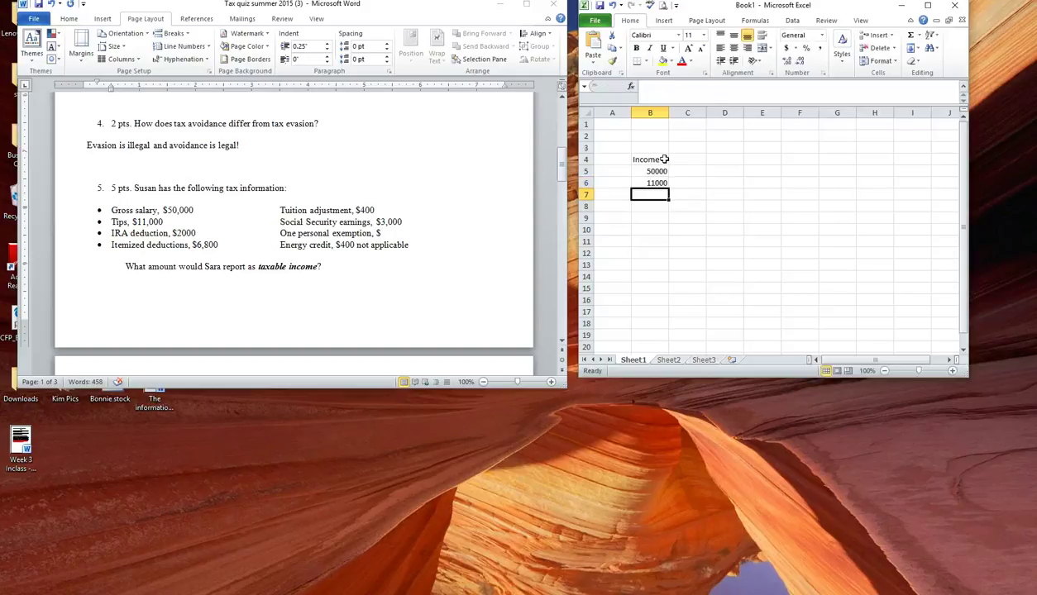
{"action": "type", "text": "3000"}
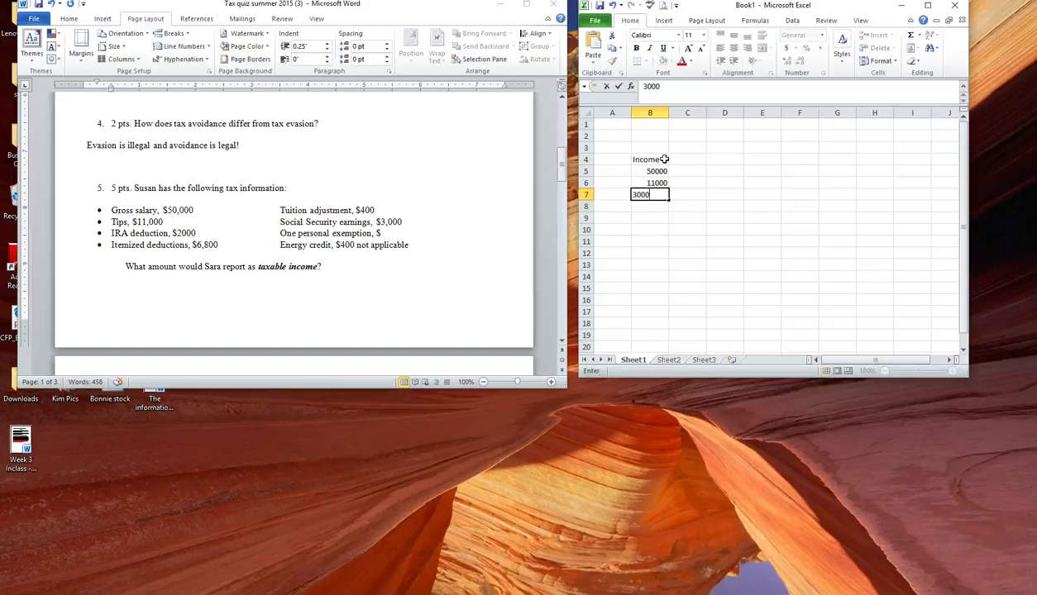
{"action": "key", "text": "Return"}
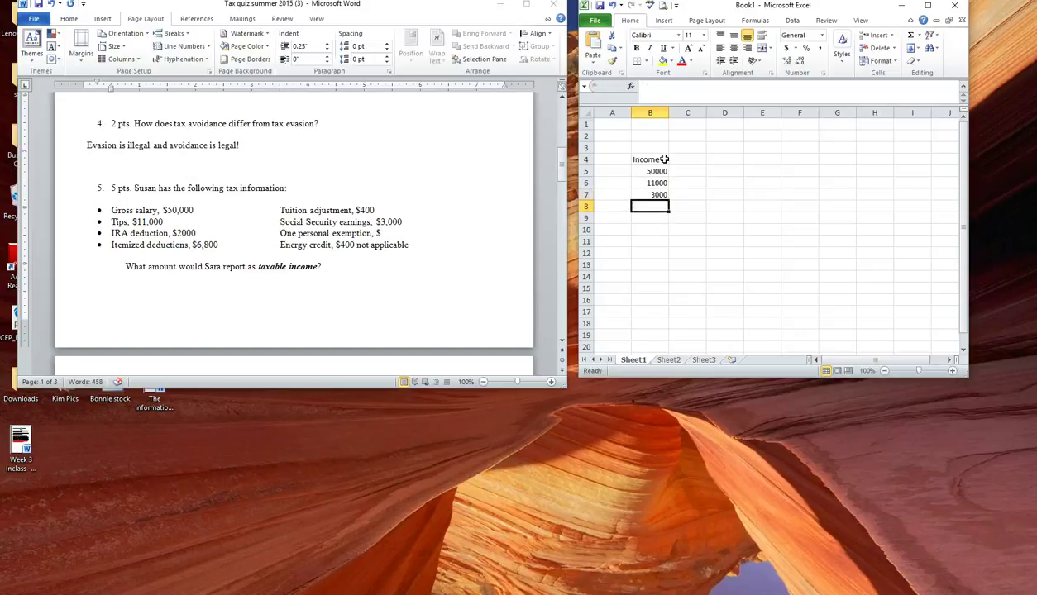
Total the income amounts B5 to B7 with a SUM formula in cell B8
{"action": "type", "text": "=sum,"}
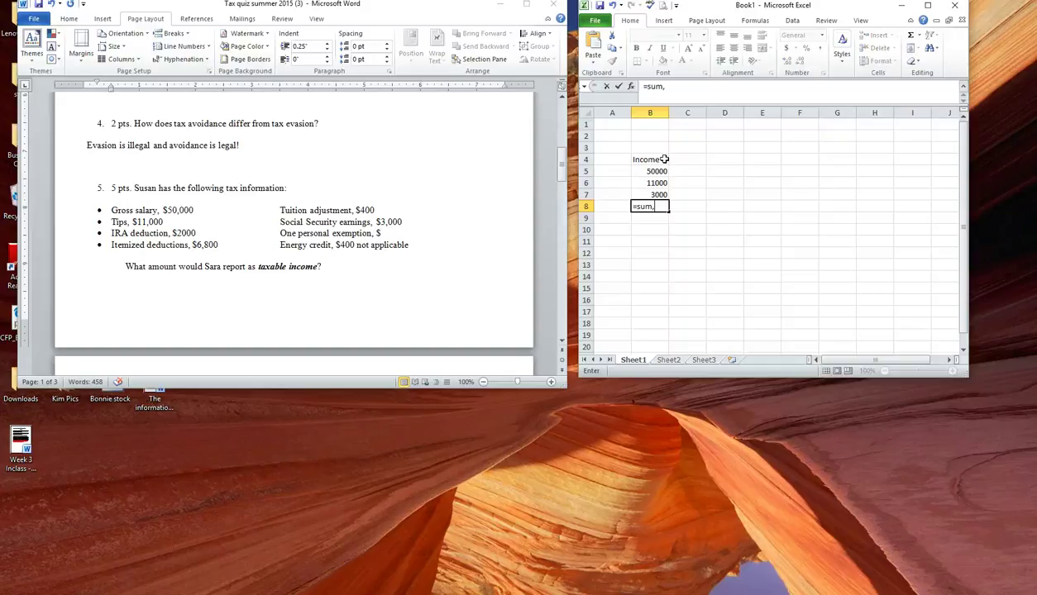
{"action": "key", "text": "BackSpace"}
{"action": "type", "text": "("}
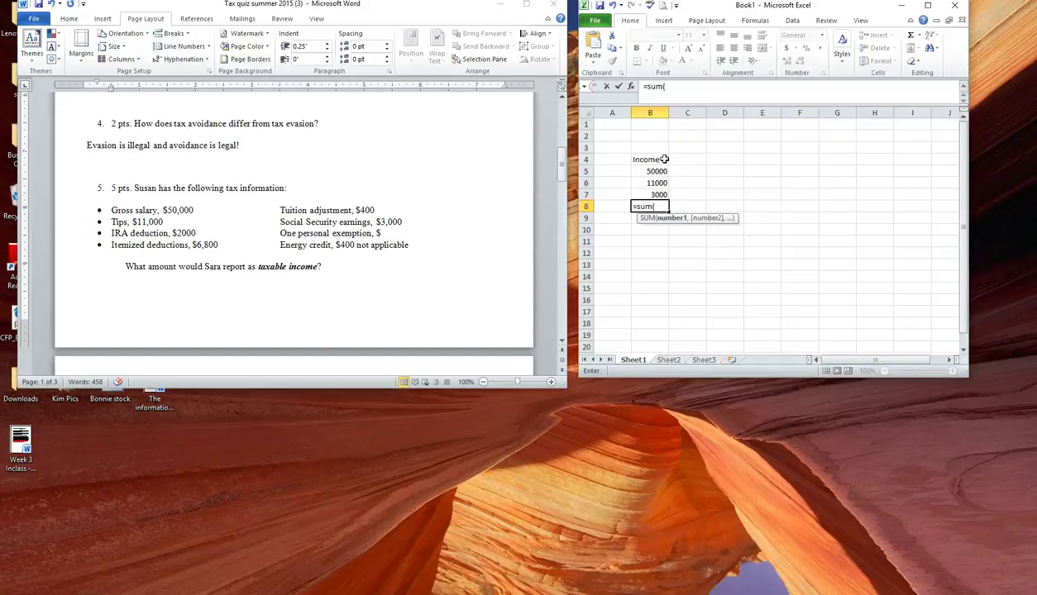
{"action": "left_click_drag", "start_coordinate": [654, 169], "coordinate": [645, 195]}
{"action": "key", "text": "Return"}
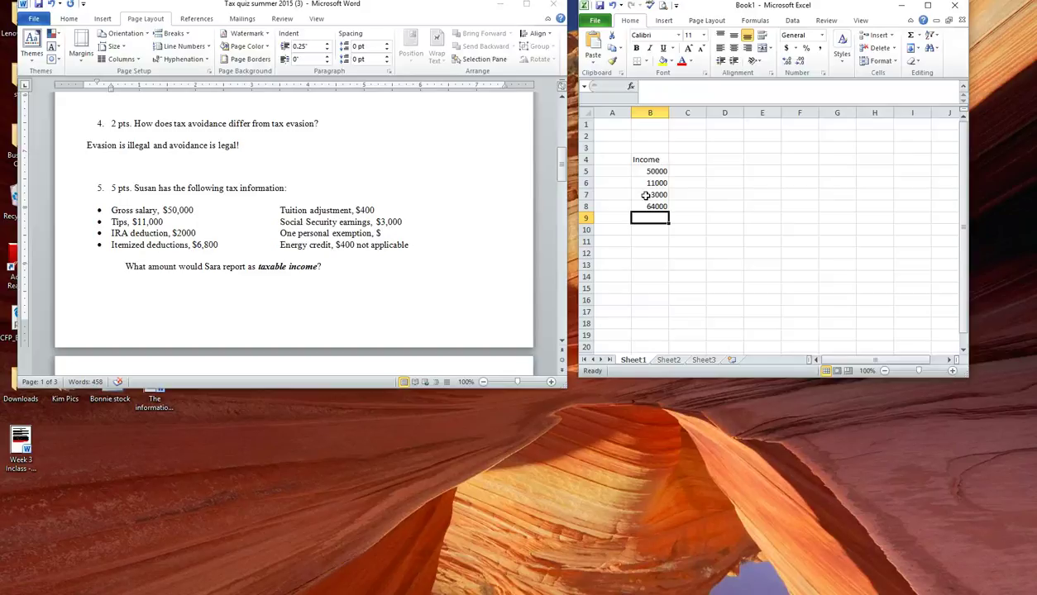
Enter the heading "Adjustments" in cell C4 beside the Income heading
{"action": "key", "text": "Right"}
{"action": "key", "text": "Up"}
{"action": "key", "text": "Up"}
{"action": "key", "text": "Up"}
{"action": "key", "text": "Up"}
{"action": "key", "text": "Up"}
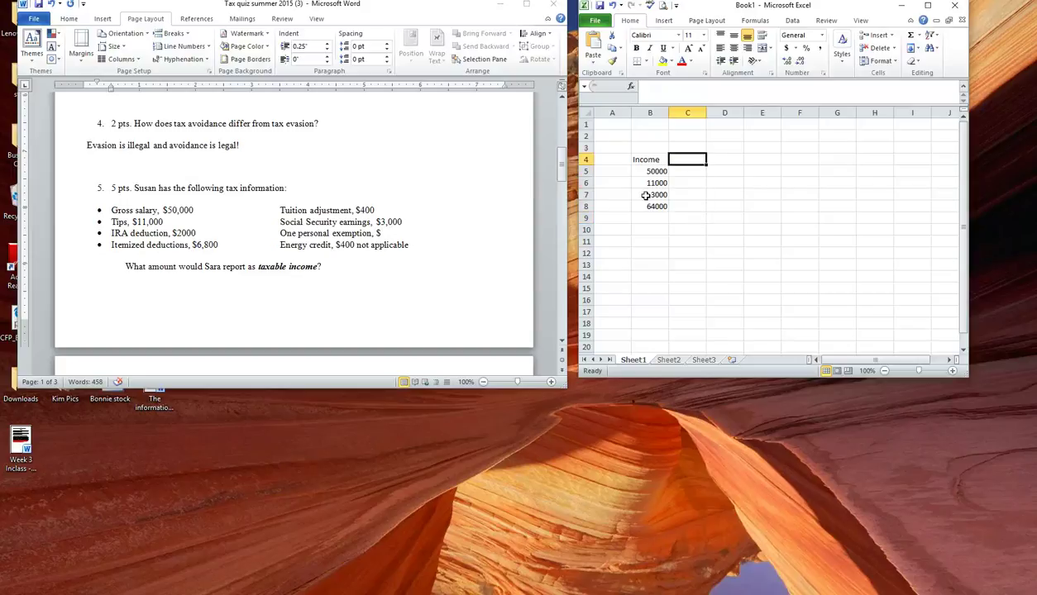
{"action": "type", "text": "Adjustments"}
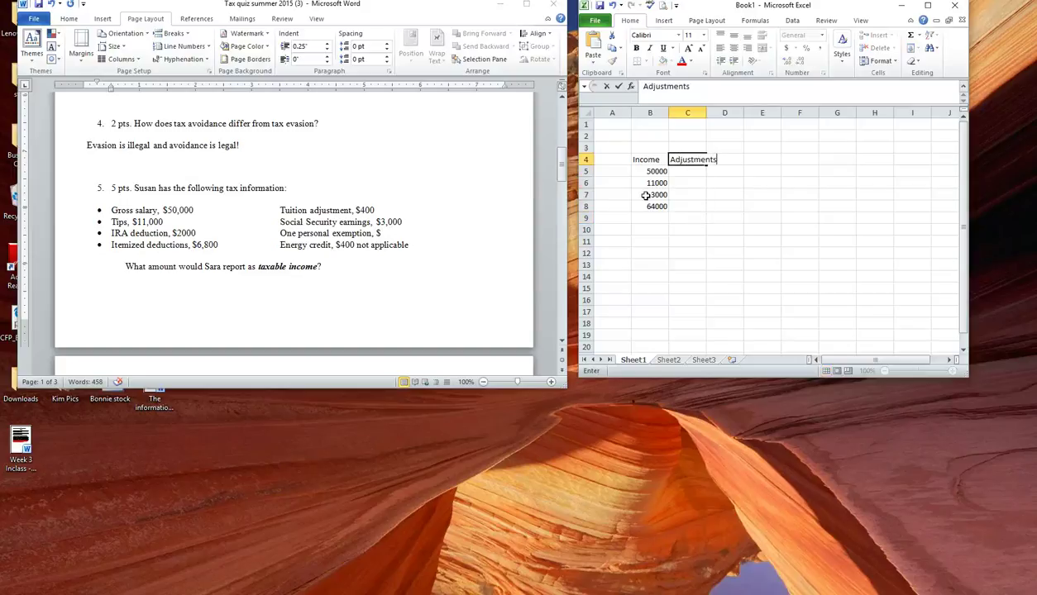
{"action": "key", "text": "Return"}
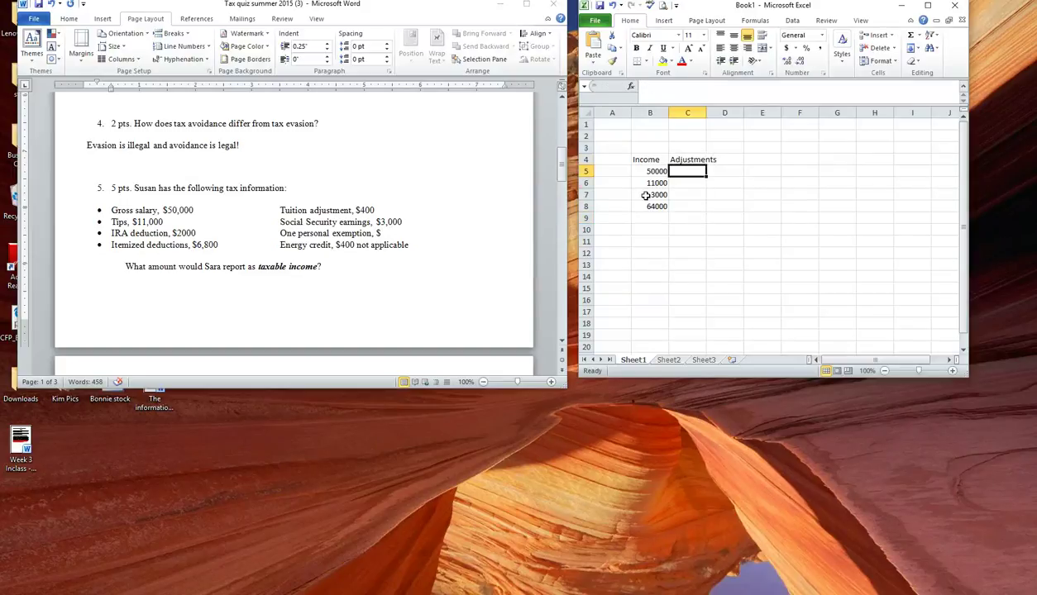
List the adjustment amounts 2000 and 400 in cells C5 and C6
{"action": "type", "text": "2000"}
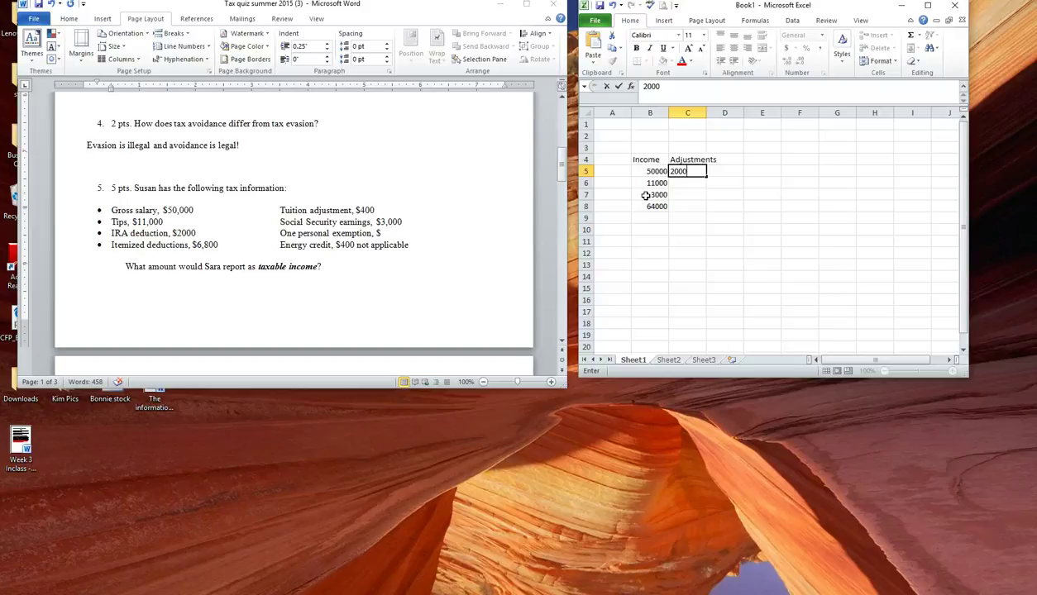
{"action": "key", "text": "Return"}
{"action": "type", "text": "400"}
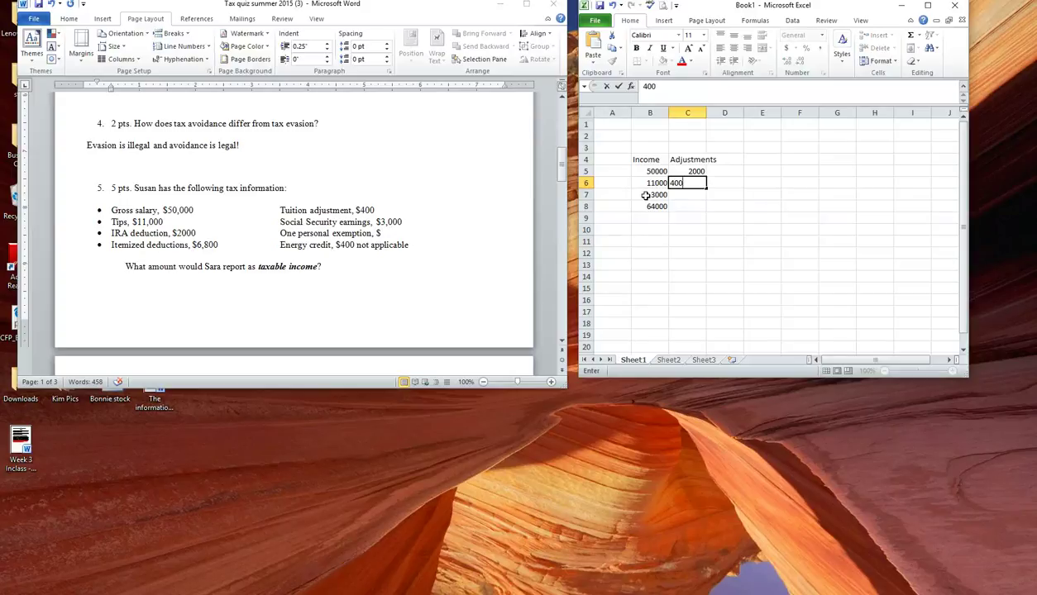
{"action": "key", "text": "Return"}
{"action": "key", "text": "Return"}
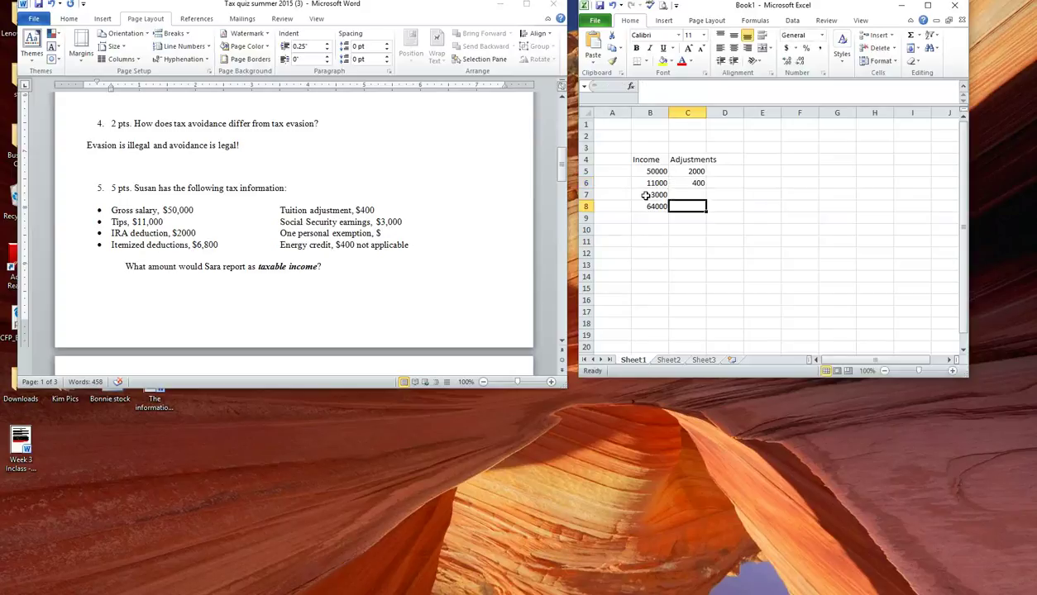
Copy the income total formula from B8 into C8 to total the adjustments
{"action": "left_click", "coordinate": [649, 206]}
{"action": "key", "text": "ctrl+c"}
{"action": "left_click", "coordinate": [685, 205]}
{"action": "key", "text": "ctrl+v"}
Subtract total adjustments from total income in cell D8 with the formula =B8-C8
{"action": "left_click", "coordinate": [725, 206]}
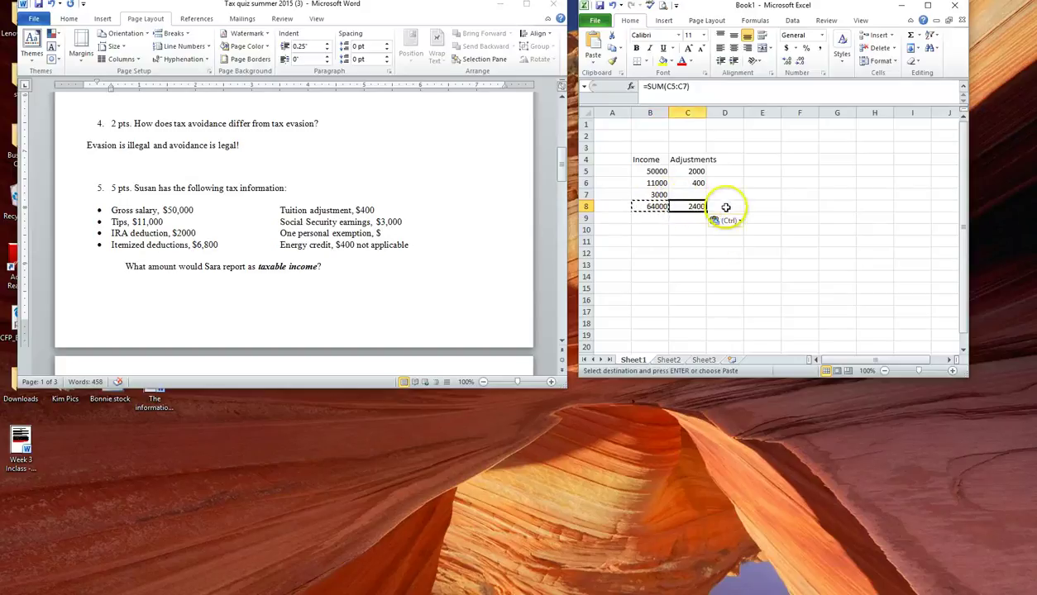
{"action": "type", "text": "="}
{"action": "left_click", "coordinate": [787, 215]}
{"action": "left_click", "coordinate": [652, 207]}
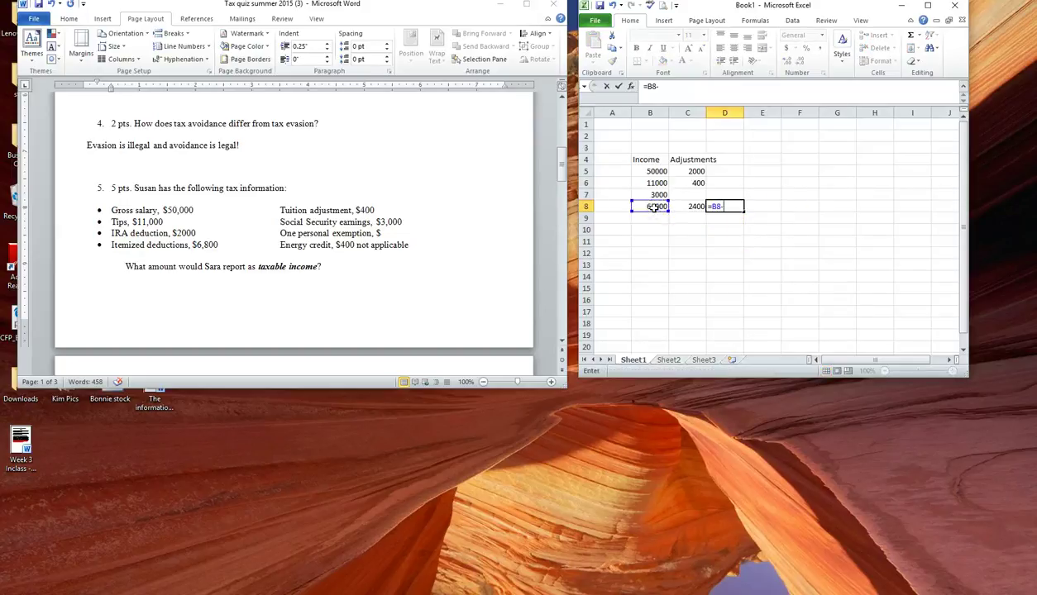
{"action": "type", "text": "-"}
{"action": "left_click", "coordinate": [688, 206]}
{"action": "key", "text": "Return"}
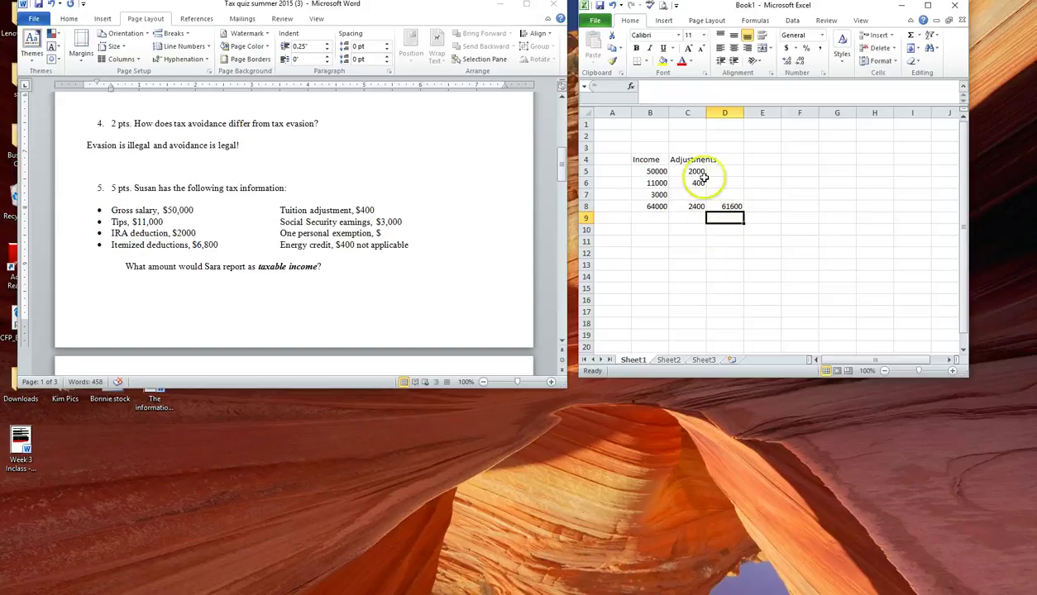
Widen column C to fit the Adjustments heading and label cell D4 "AGI"
{"action": "left_click_drag", "start_coordinate": [707, 108], "coordinate": [716, 110]}
{"action": "left_click", "coordinate": [737, 159]}
{"action": "type", "text": "AGI"}
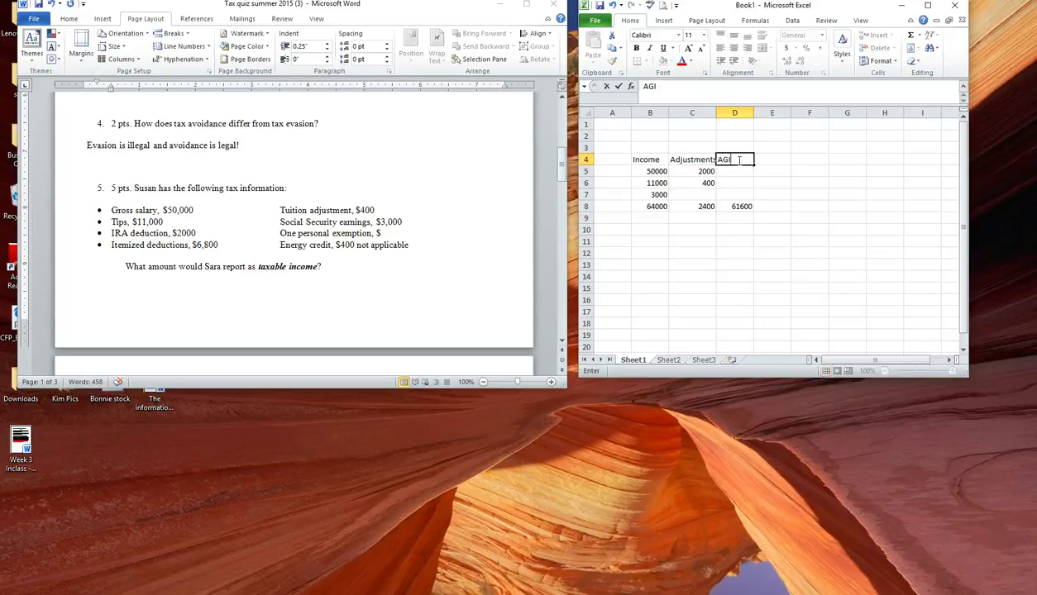
{"action": "left_click", "coordinate": [720, 241]}
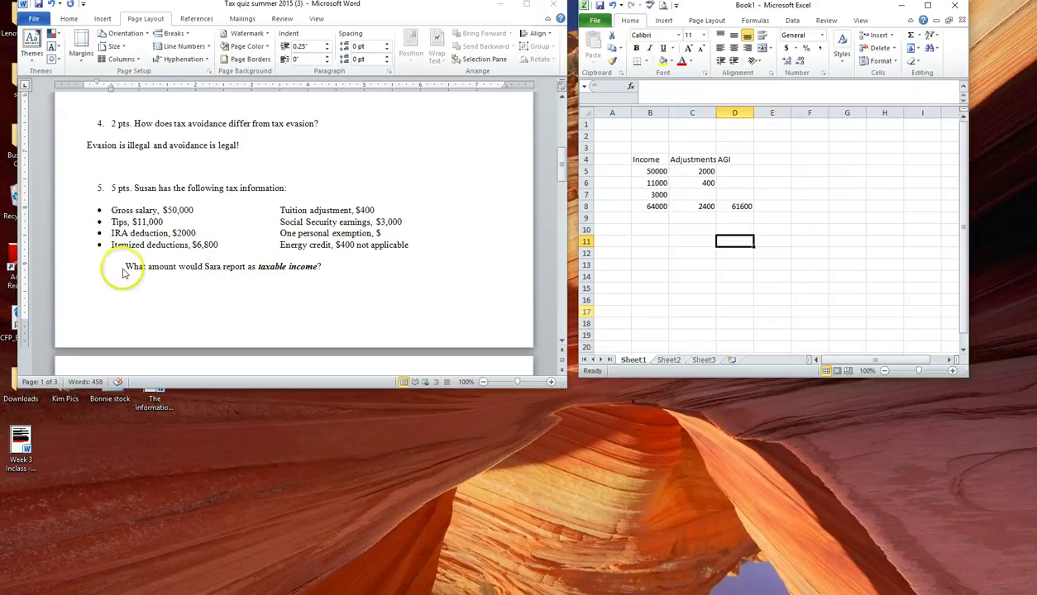
Return to the Word quiz and add an unbulleted line "Standard deduction = 6300" below question 5's itemized deductions
{"action": "left_click", "coordinate": [373, 261]}
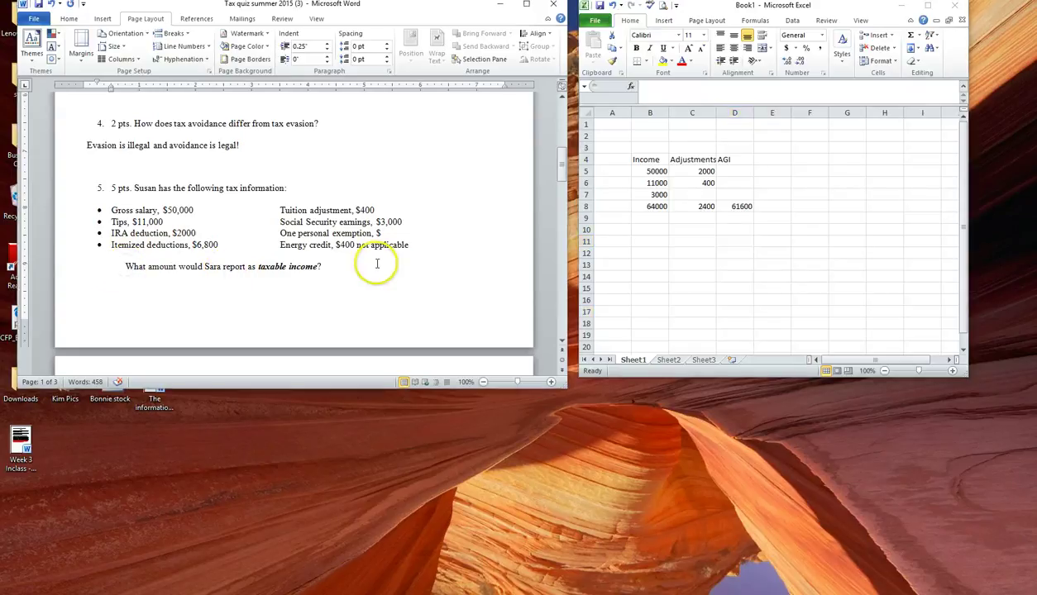
{"action": "key", "text": "Return"}
{"action": "key", "text": "BackSpace"}
{"action": "key", "text": "BackSpace"}
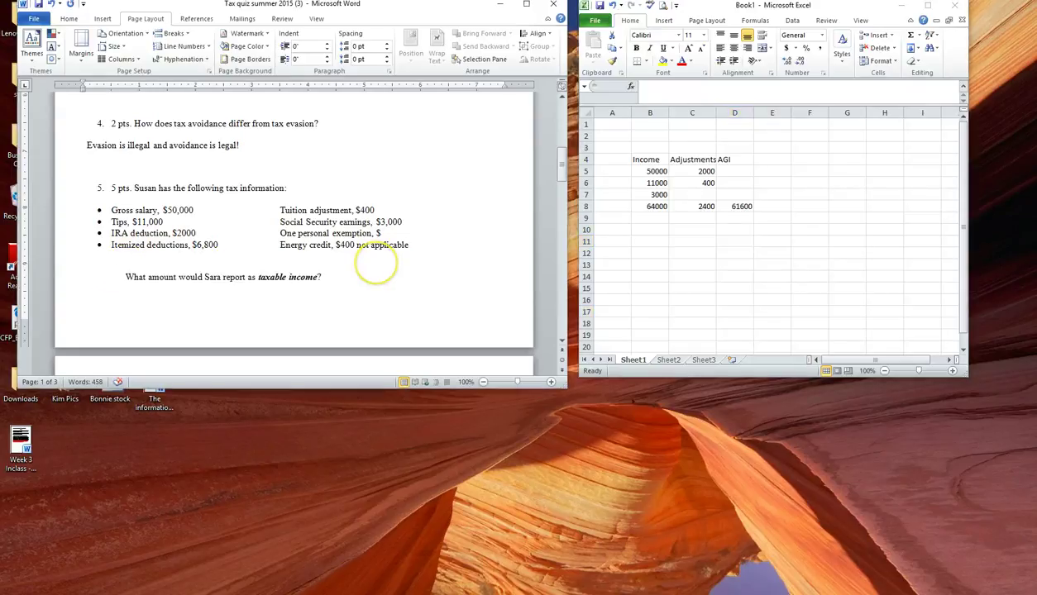
{"action": "type", "text": "Standard d"}
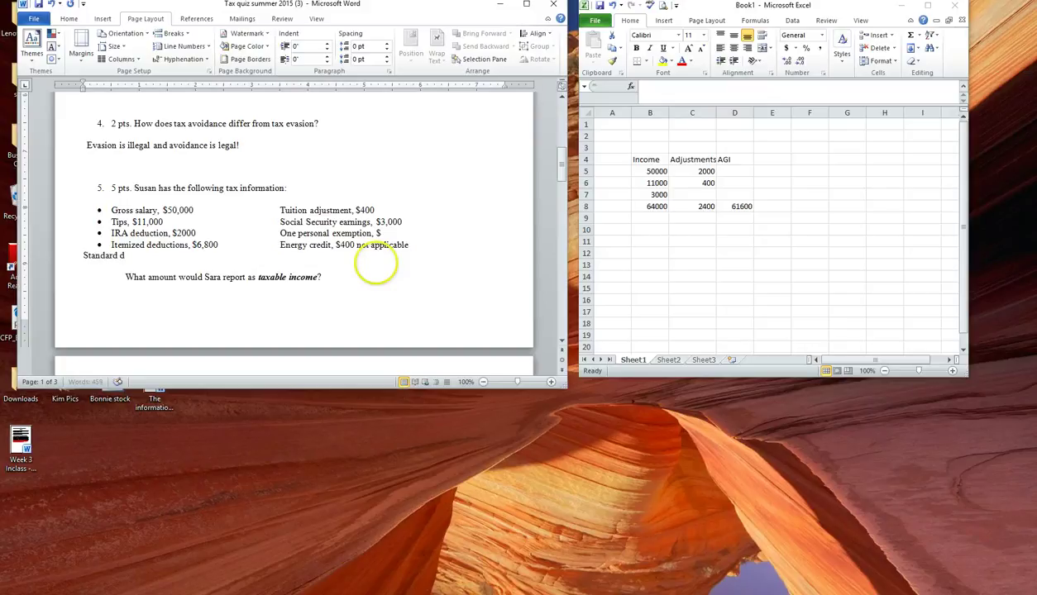
{"action": "type", "text": "eduction = 6300"}
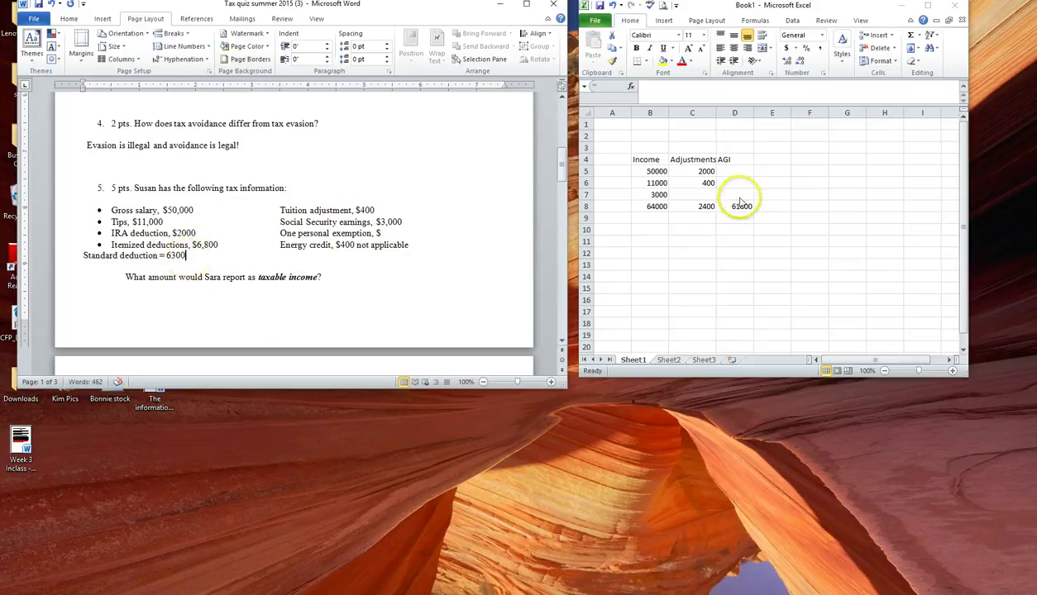
Label cell E4 of the Excel sheet "Itemized" and enter 6300 in E8
{"action": "left_click", "coordinate": [777, 160]}
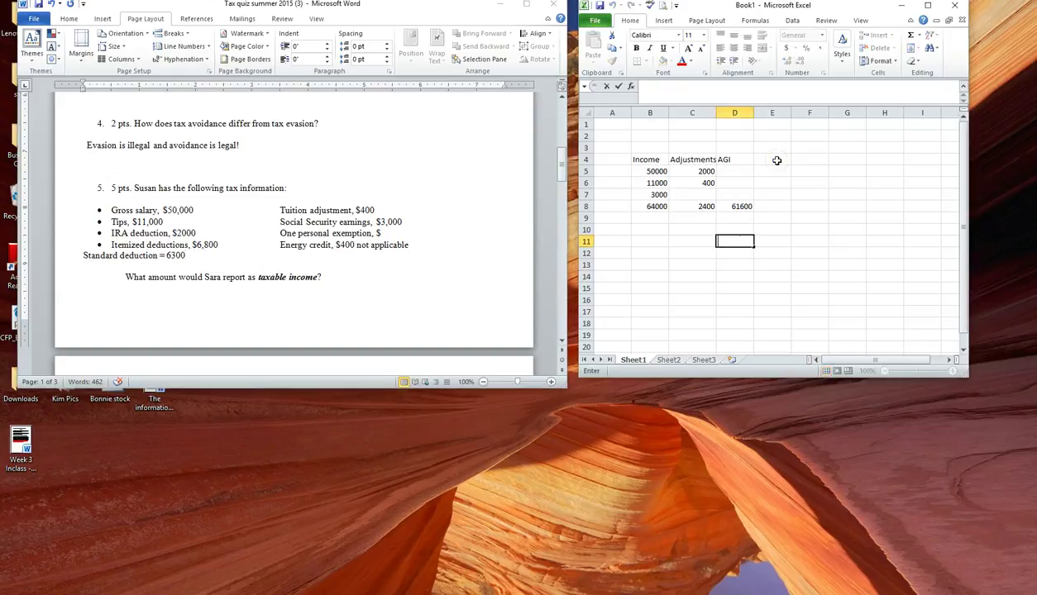
{"action": "left_click", "coordinate": [766, 161]}
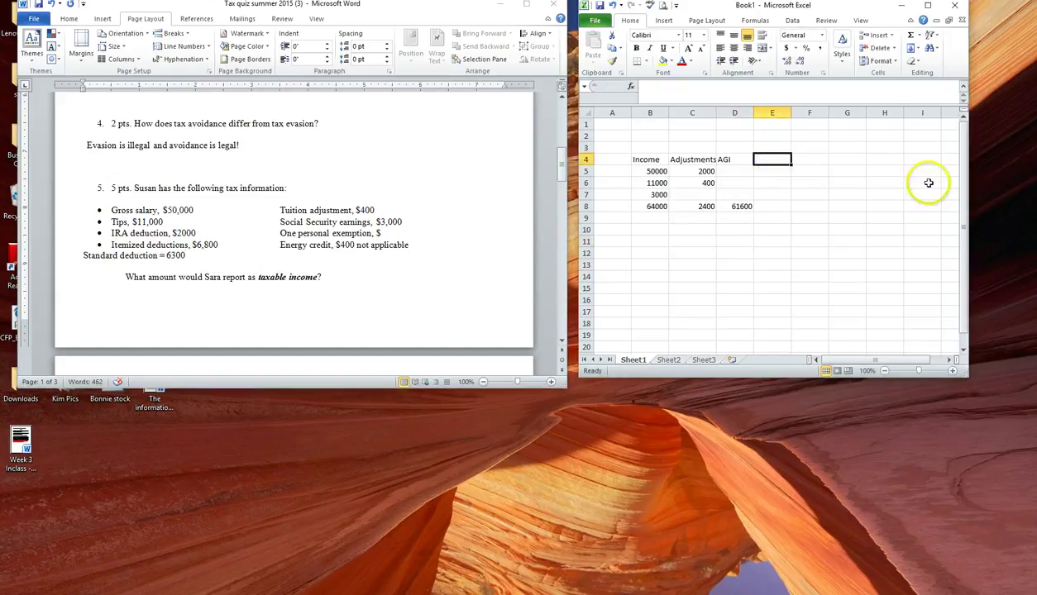
{"action": "type", "text": "IT"}
{"action": "key", "text": "BackSpace"}
{"action": "type", "text": "t"}
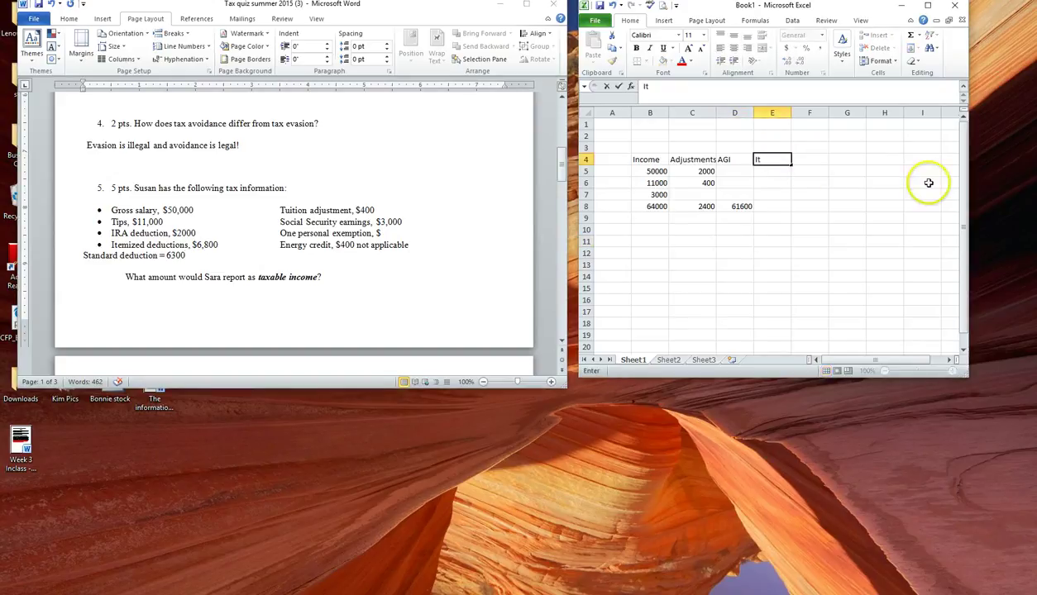
{"action": "type", "text": "emized"}
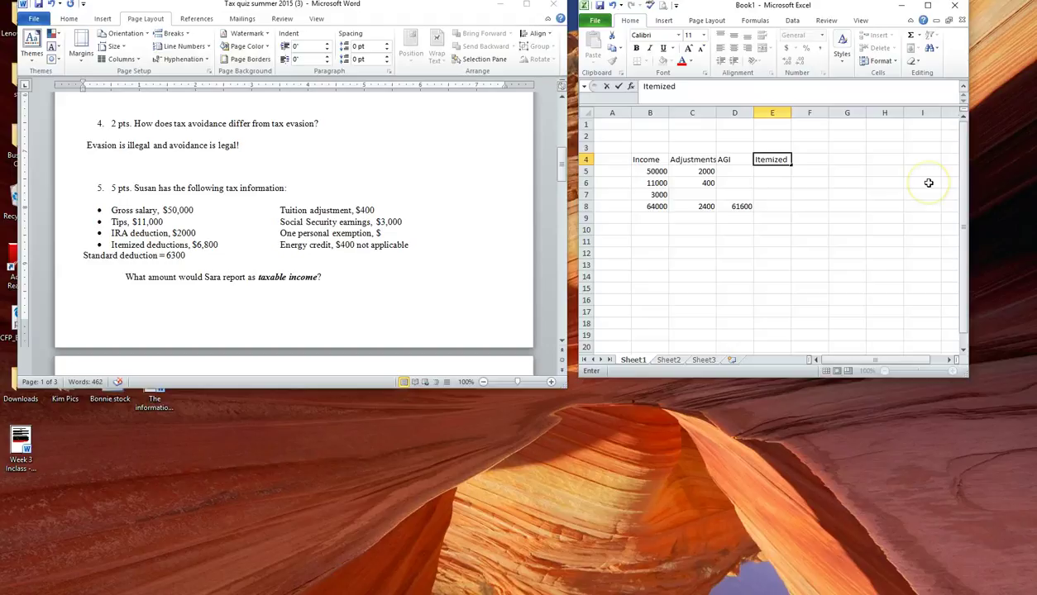
{"action": "key", "text": "Return"}
{"action": "key", "text": "Return"}
{"action": "key", "text": "Return"}
{"action": "key", "text": "Return"}
{"action": "type", "text": "6300"}
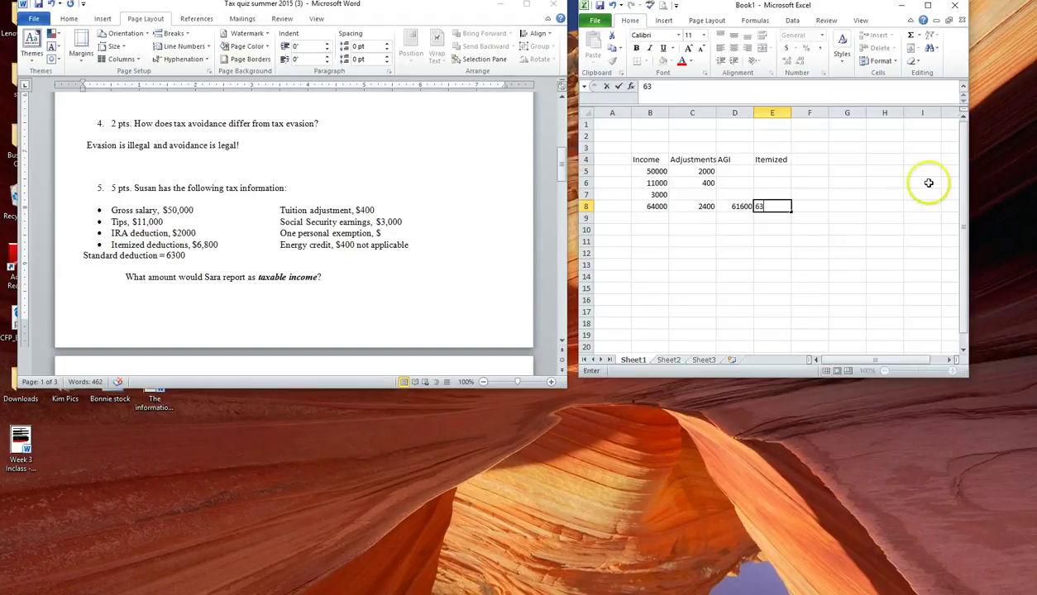
Label cell F4 "PE" and enter the 4050 personal exemption in F8
{"action": "left_click", "coordinate": [804, 158]}
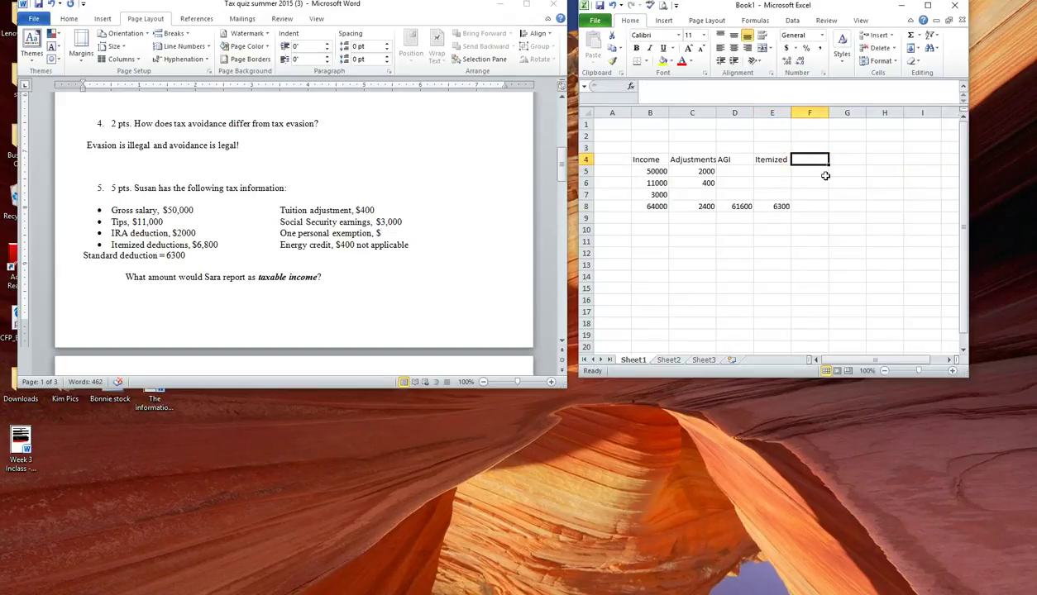
{"action": "type", "text": "PE"}
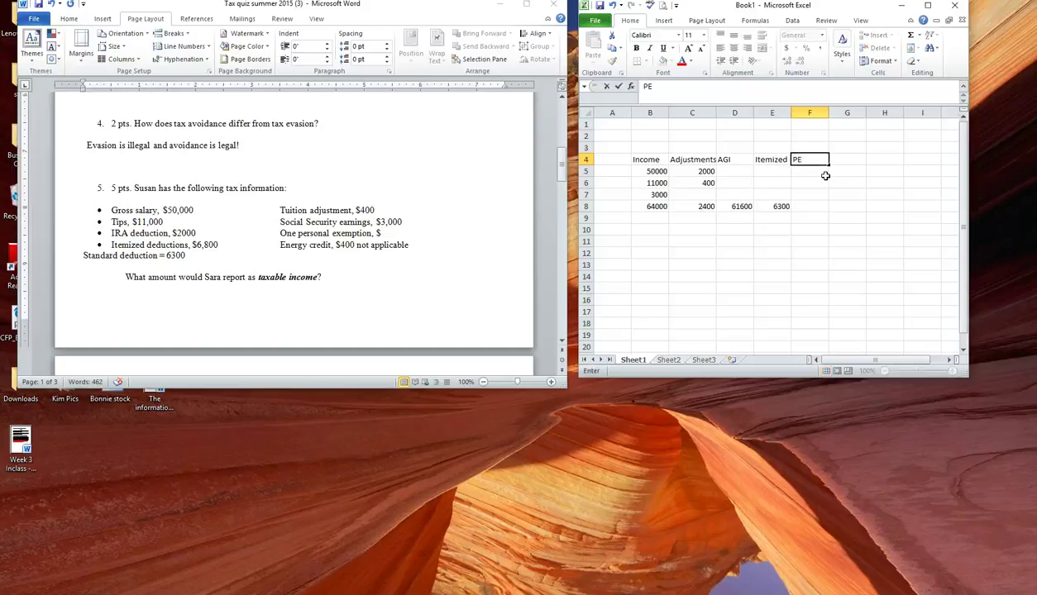
{"action": "key", "text": "Return"}
{"action": "key", "text": "Down"}
{"action": "key", "text": "Down"}
{"action": "key", "text": "Down"}
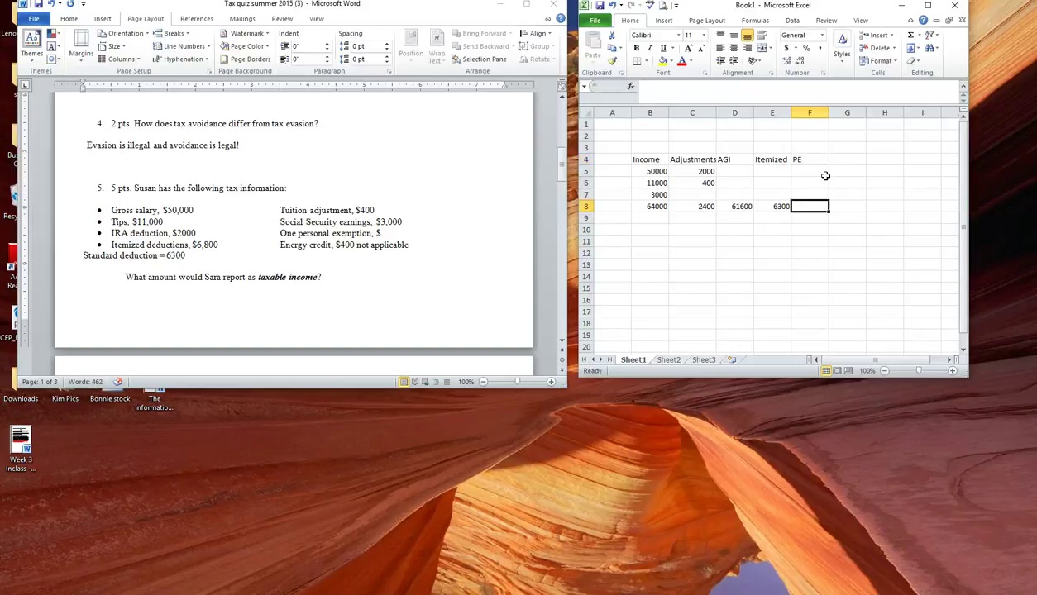
{"action": "type", "text": "4050"}
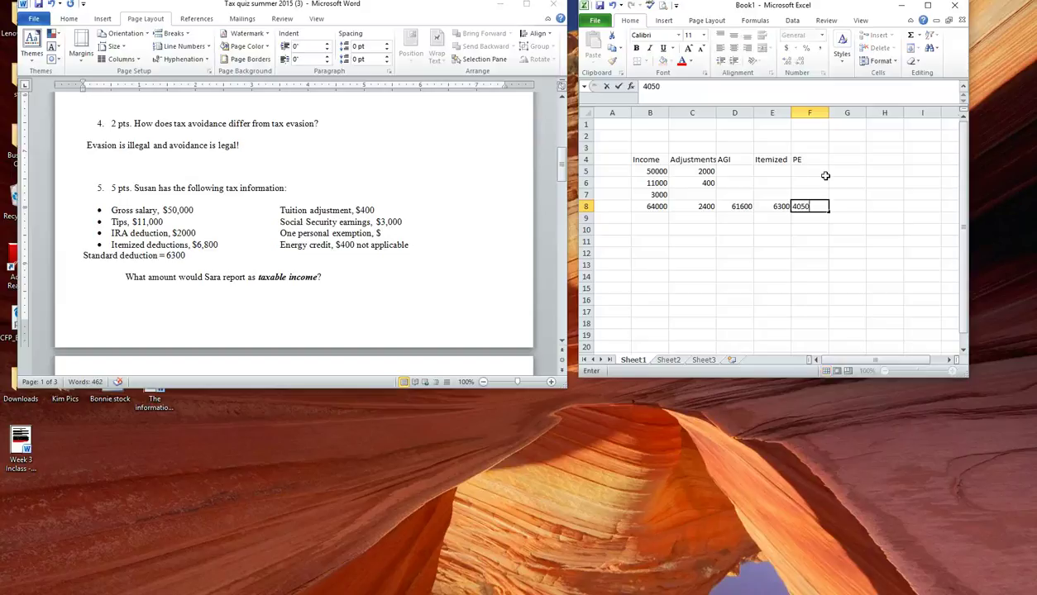
{"action": "left_click", "coordinate": [734, 287]}
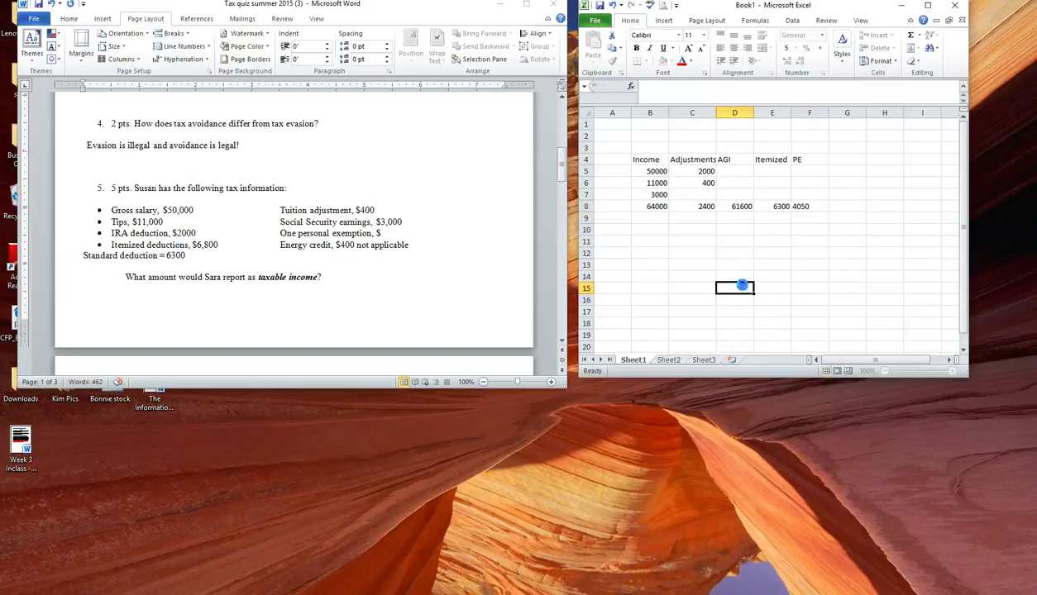
Color the subtracted amounts in cells E8, F8 and C8 red
{"action": "left_click", "coordinate": [773, 209]}
{"action": "left_click", "coordinate": [682, 60]}
{"action": "left_click", "coordinate": [773, 207]}
{"action": "left_click", "coordinate": [817, 206]}
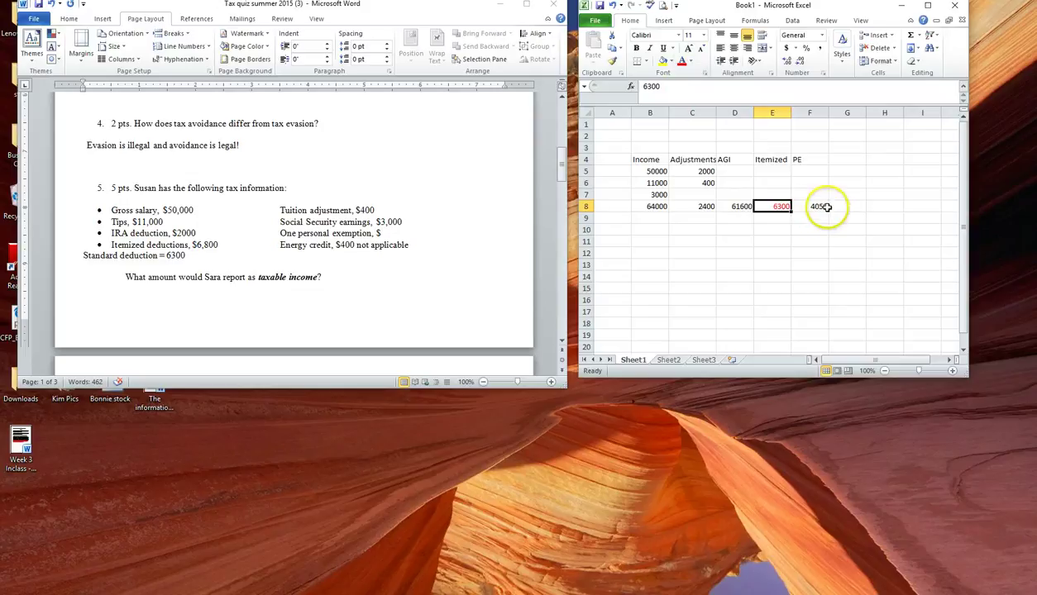
{"action": "left_click", "coordinate": [682, 62]}
{"action": "left_click", "coordinate": [701, 206]}
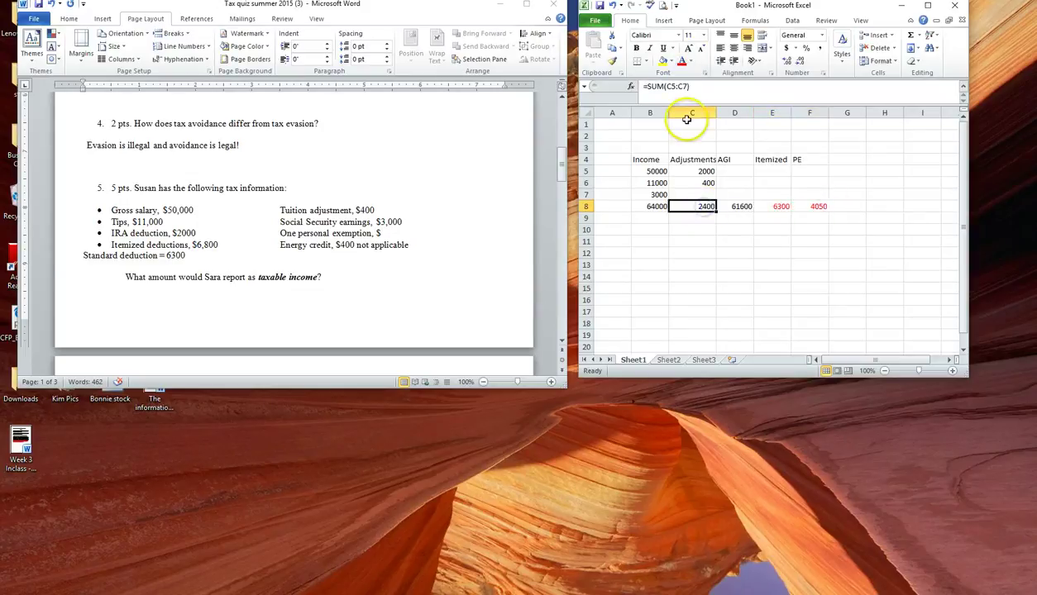
{"action": "left_click", "coordinate": [682, 64]}
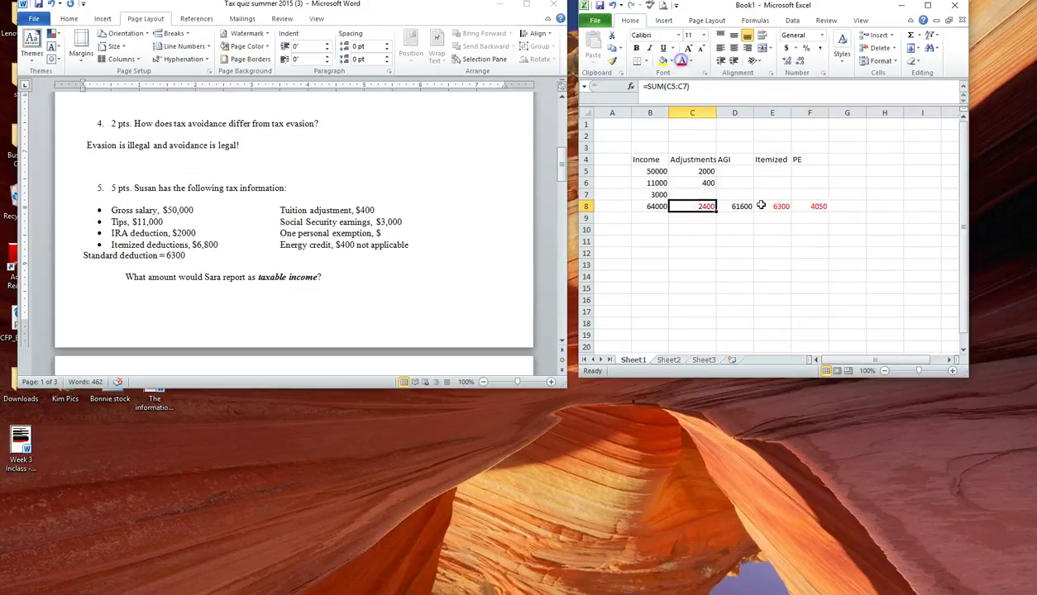
Calculate taxable income in cell G8 with the formula =D8-E8-F8 and label G4 "Taxable Income"
{"action": "left_click", "coordinate": [844, 206]}
{"action": "type", "text": "="}
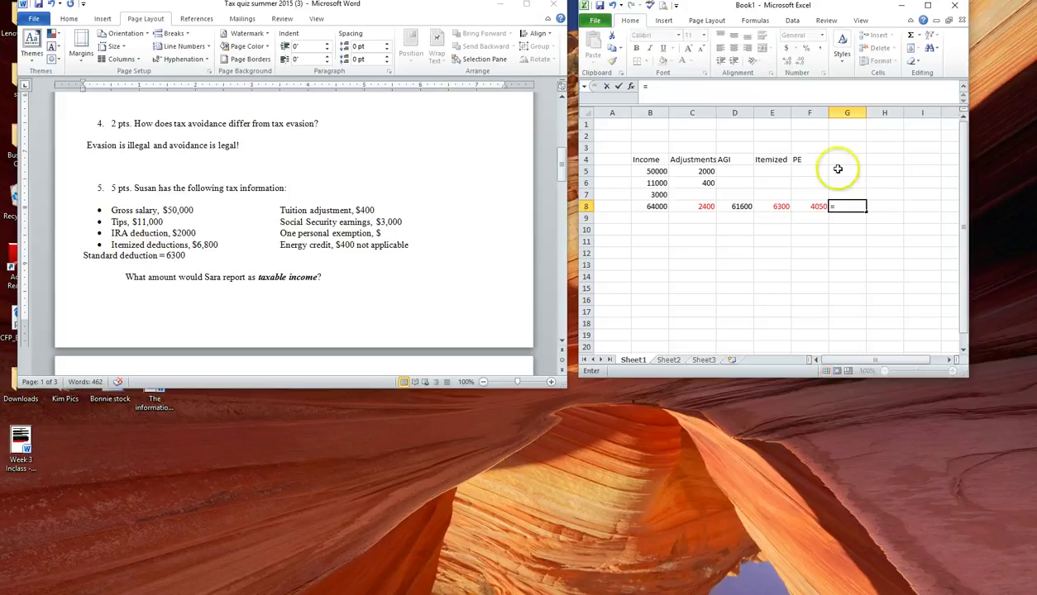
{"action": "left_click", "coordinate": [740, 207]}
{"action": "type", "text": "-"}
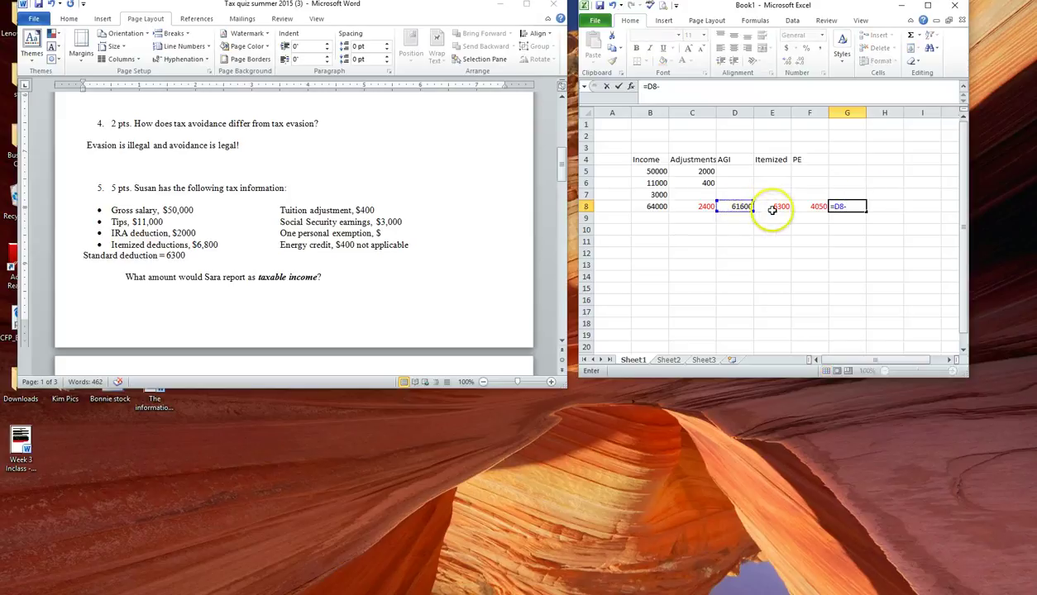
{"action": "left_click", "coordinate": [773, 207]}
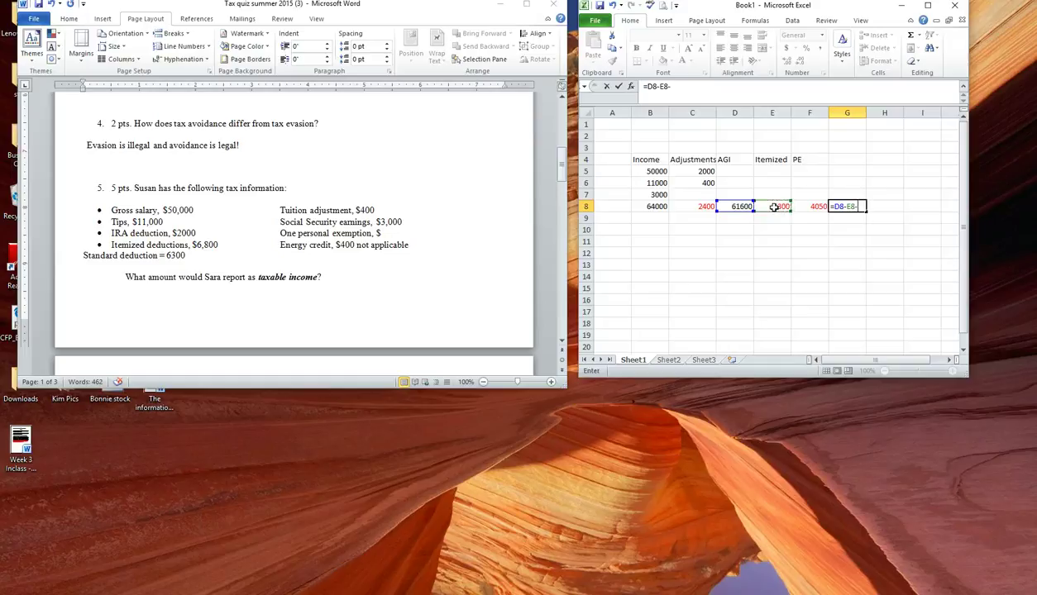
{"action": "type", "text": "-"}
{"action": "left_click", "coordinate": [806, 206]}
{"action": "key", "text": "Return"}
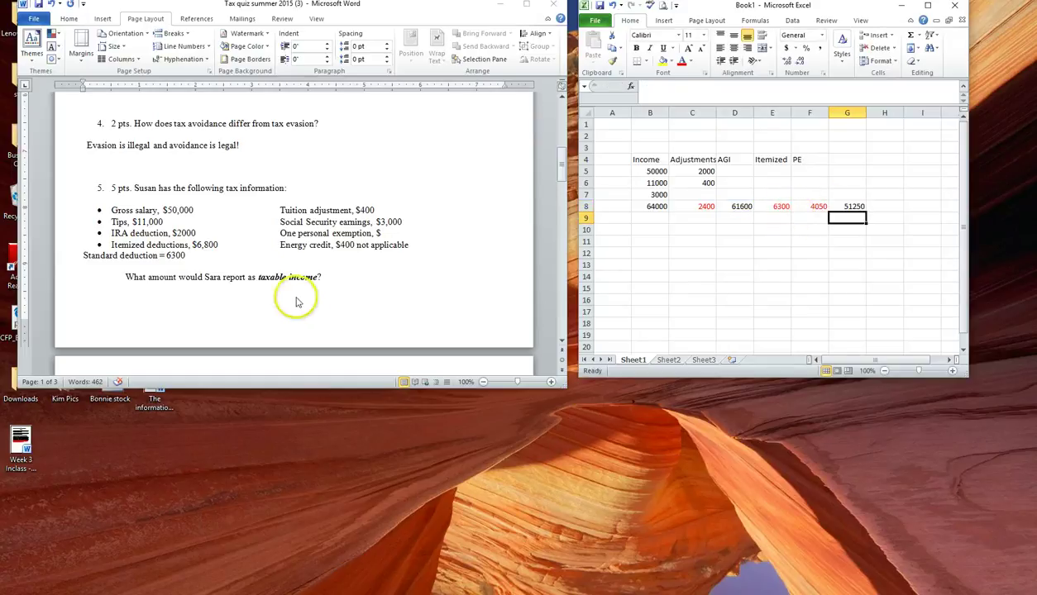
{"action": "left_click", "coordinate": [845, 157]}
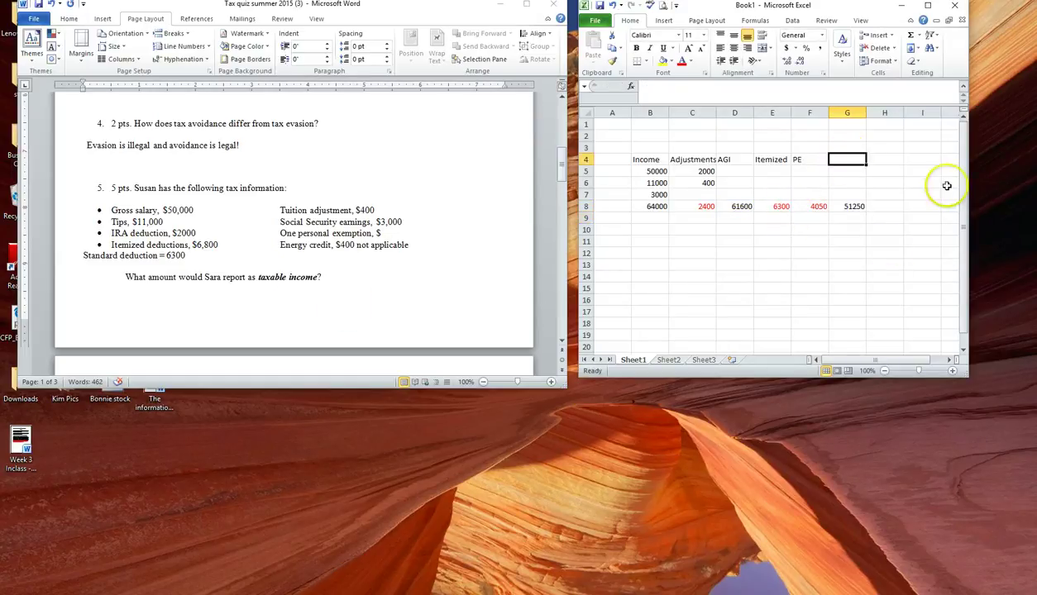
{"action": "type", "text": "Taxable Income"}
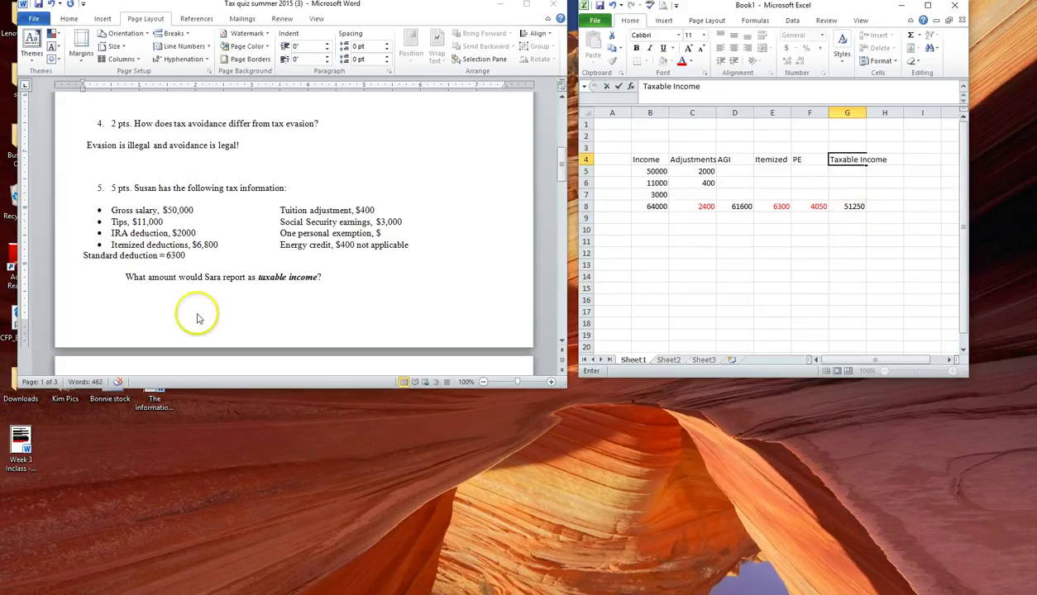
Return to the Word quiz and enter "$51, 250" as the answer after question 5's taxable income prompt
{"action": "left_click", "coordinate": [154, 310]}
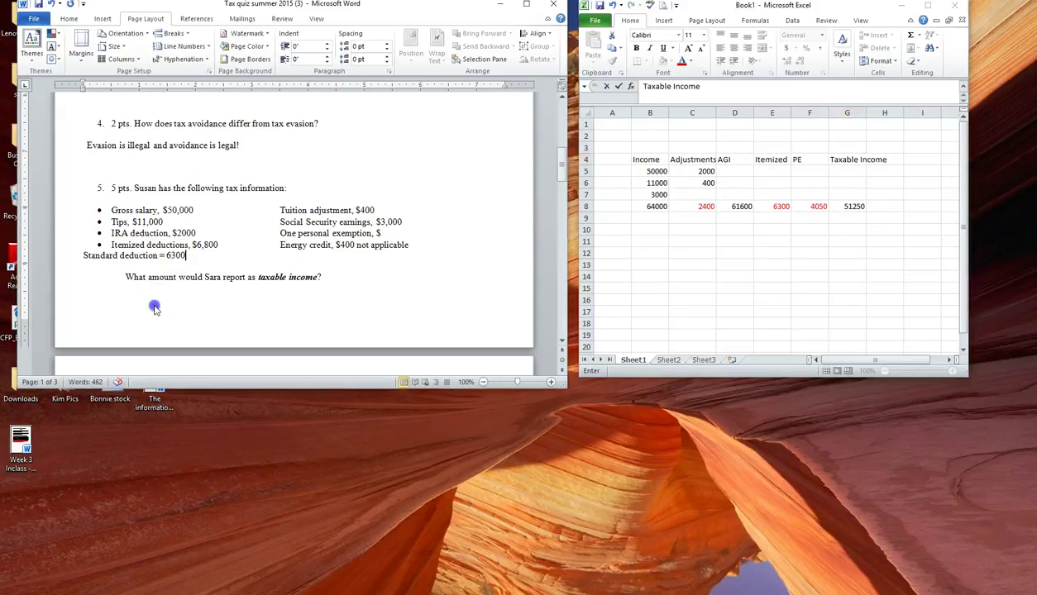
{"action": "left_click", "coordinate": [327, 277]}
{"action": "type", "text": ", 250"}
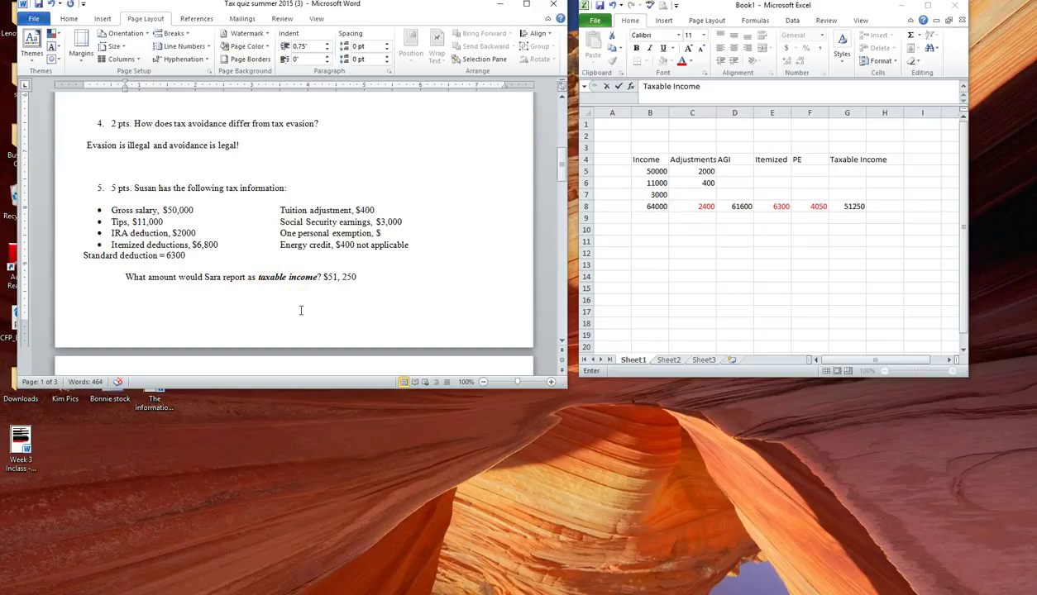
In question 6, answer B for Personal residence and C for Gym membership payment and Credit card payment due VISA
{"action": "scroll", "coordinate": [301, 310], "scroll_direction": "down", "scroll_amount": 8}
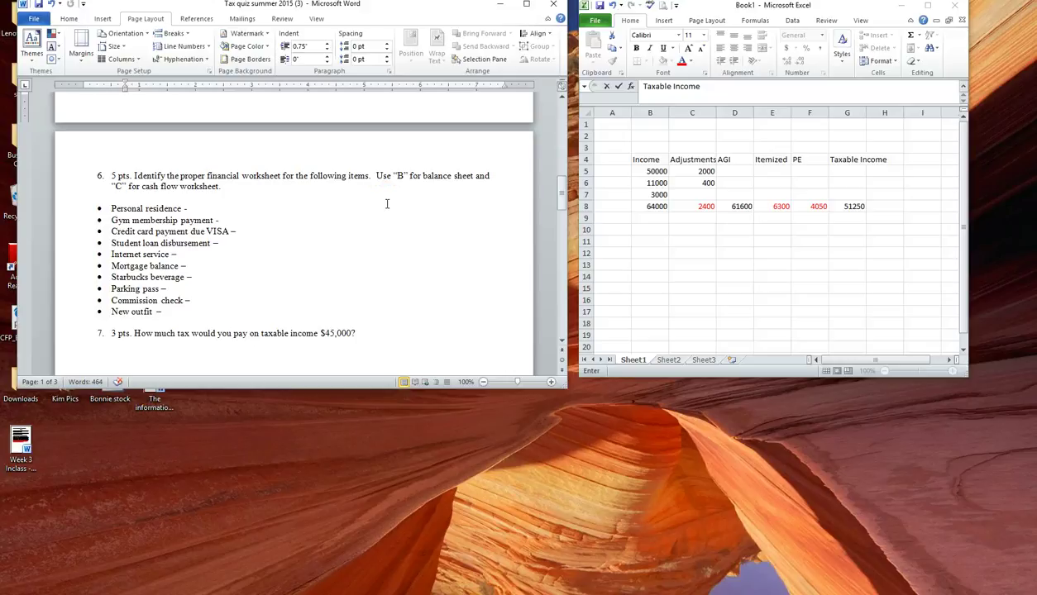
{"action": "left_click", "coordinate": [213, 209]}
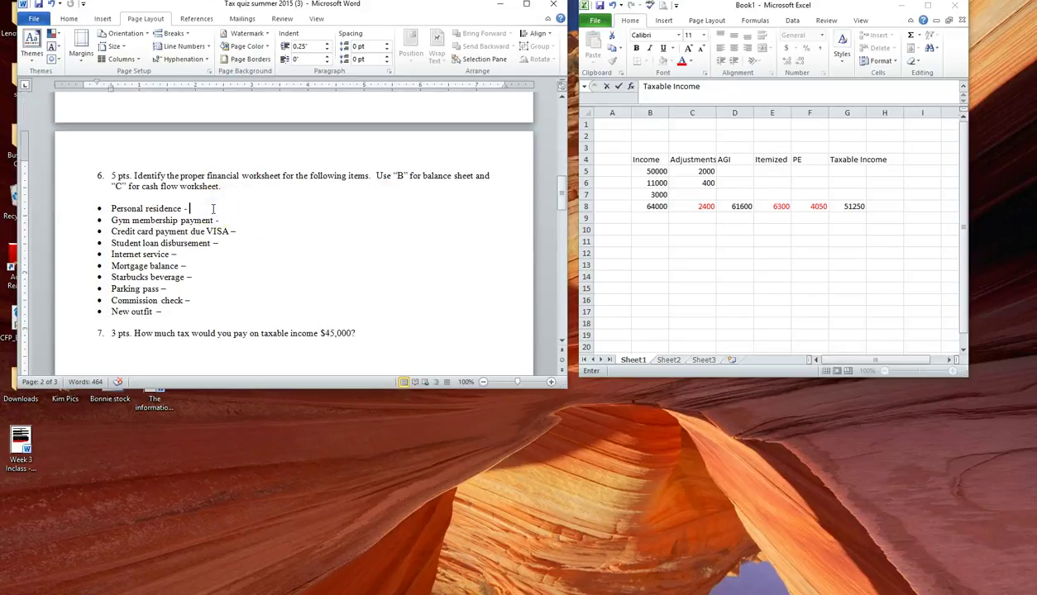
{"action": "key", "text": "Caps_Lock"}
{"action": "type", "text": "B"}
{"action": "left_click", "coordinate": [235, 220]}
{"action": "left_click", "coordinate": [246, 230]}
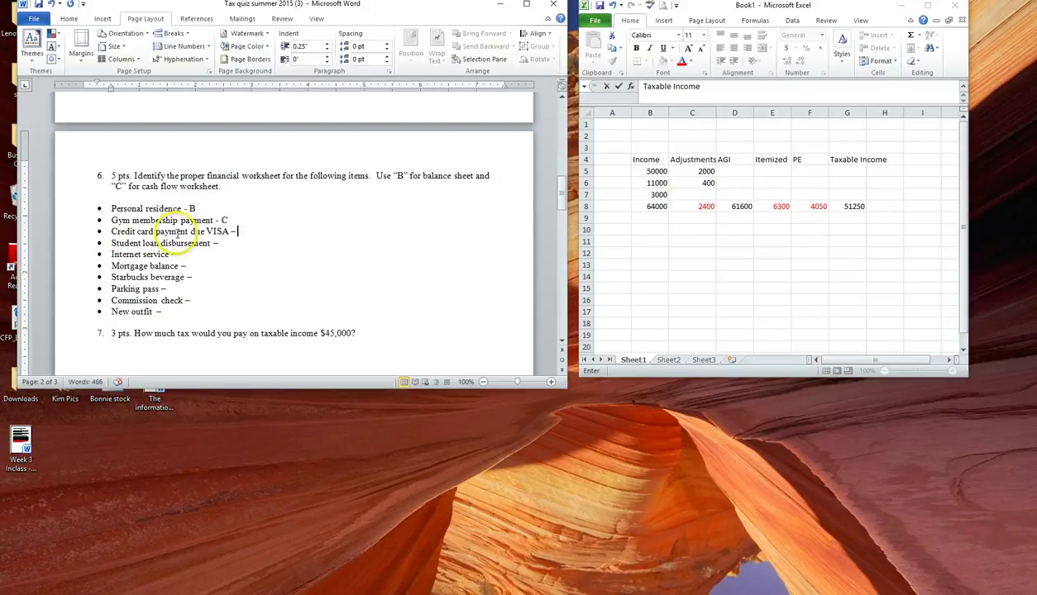
{"action": "type", "text": "C"}
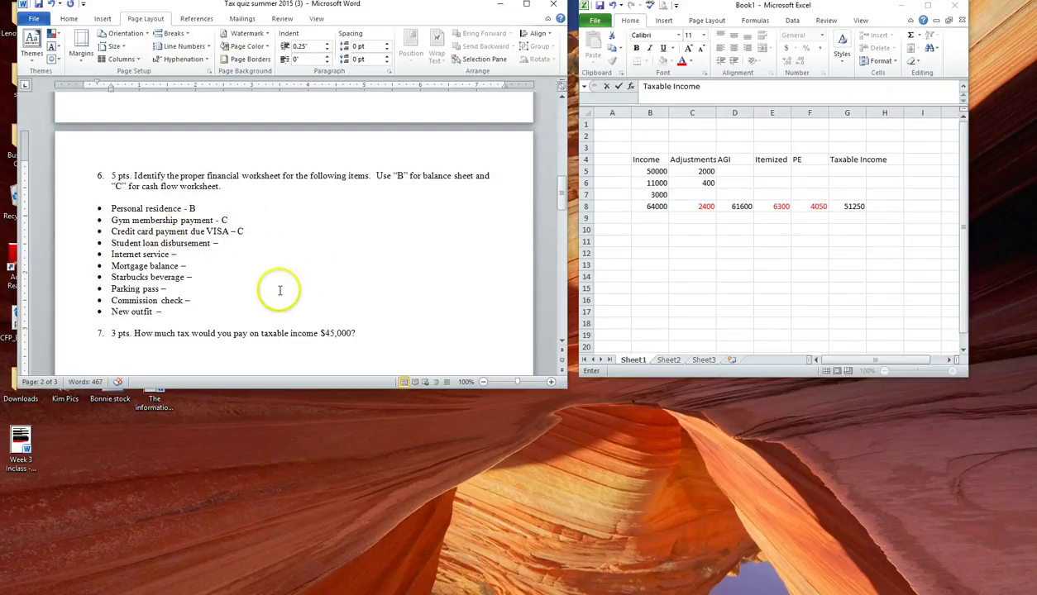
Answer C for Student loan disbursement and Internet service, and B for Mortgage balance
{"action": "left_click", "coordinate": [221, 243]}
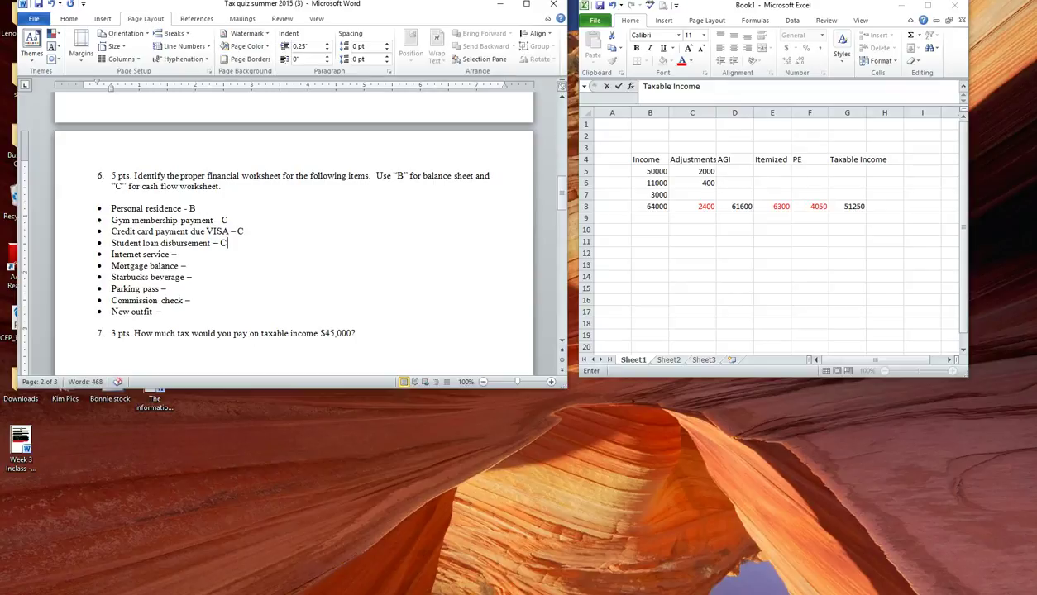
{"action": "type", "text": "C"}
{"action": "left_click", "coordinate": [190, 255]}
{"action": "type", "text": "C"}
{"action": "left_click", "coordinate": [206, 266]}
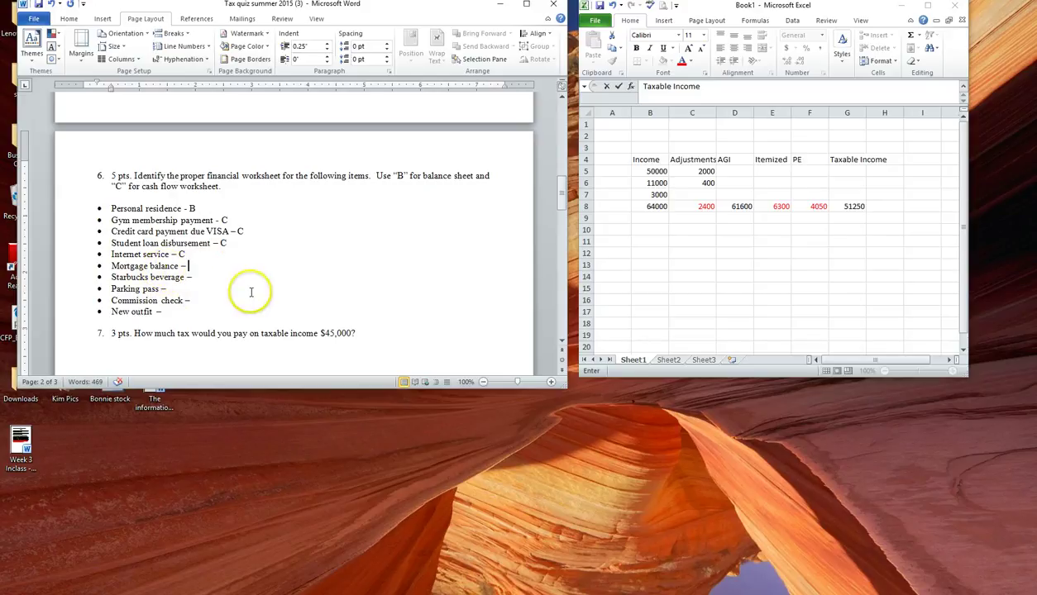
{"action": "type", "text": "B"}
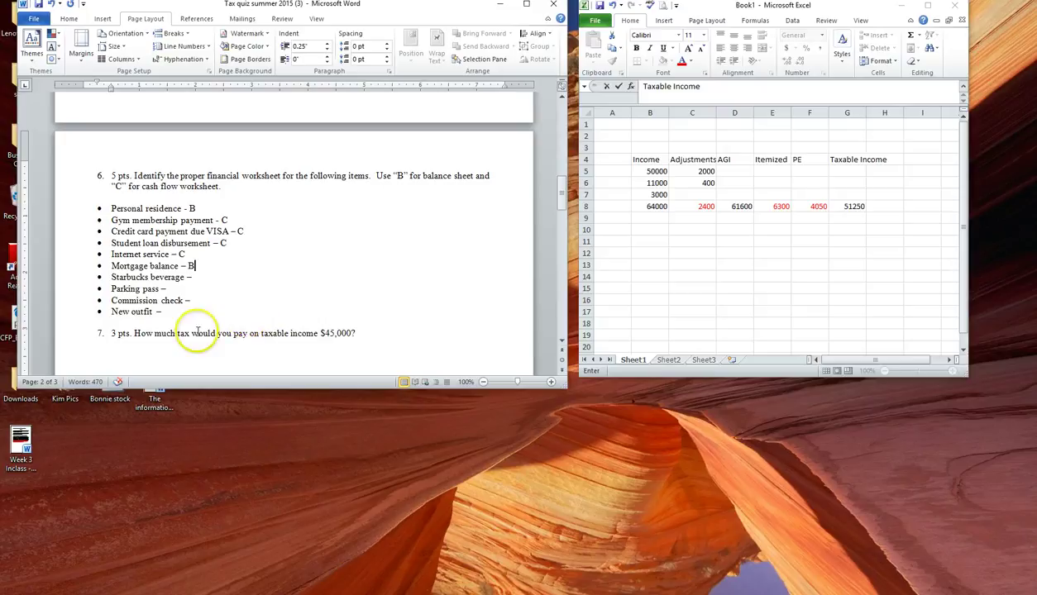
Answer C for question 6's last four items: Starbucks beverage, Parking pass, Commission check and New outfit
{"action": "left_click", "coordinate": [197, 276]}
{"action": "type", "text": "C"}
{"action": "left_click", "coordinate": [173, 289]}
{"action": "type", "text": "C"}
{"action": "left_click", "coordinate": [203, 300]}
{"action": "type", "text": "C"}
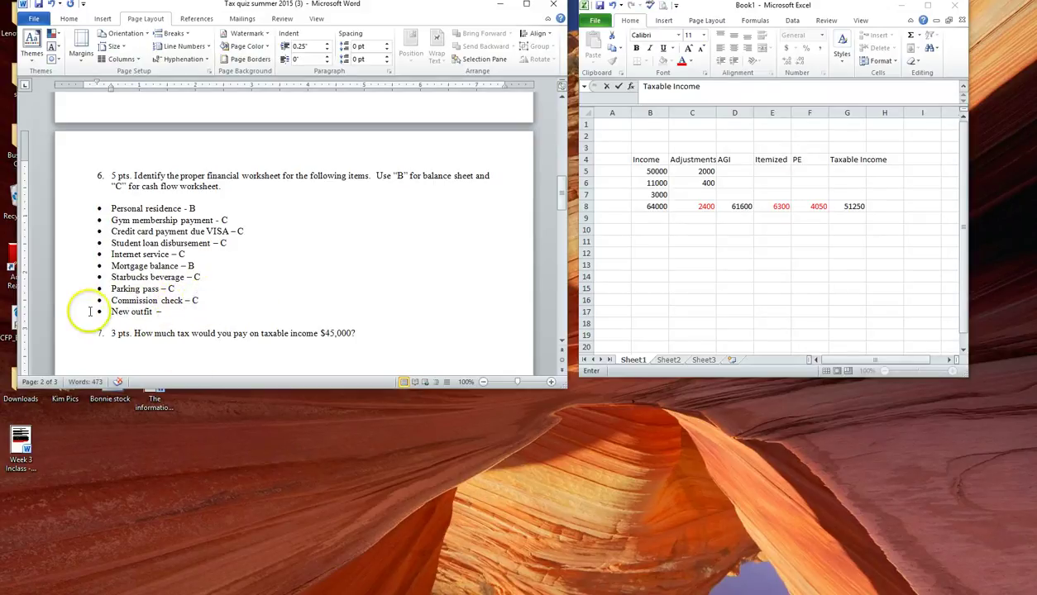
{"action": "left_click", "coordinate": [182, 313]}
{"action": "type", "text": "C"}
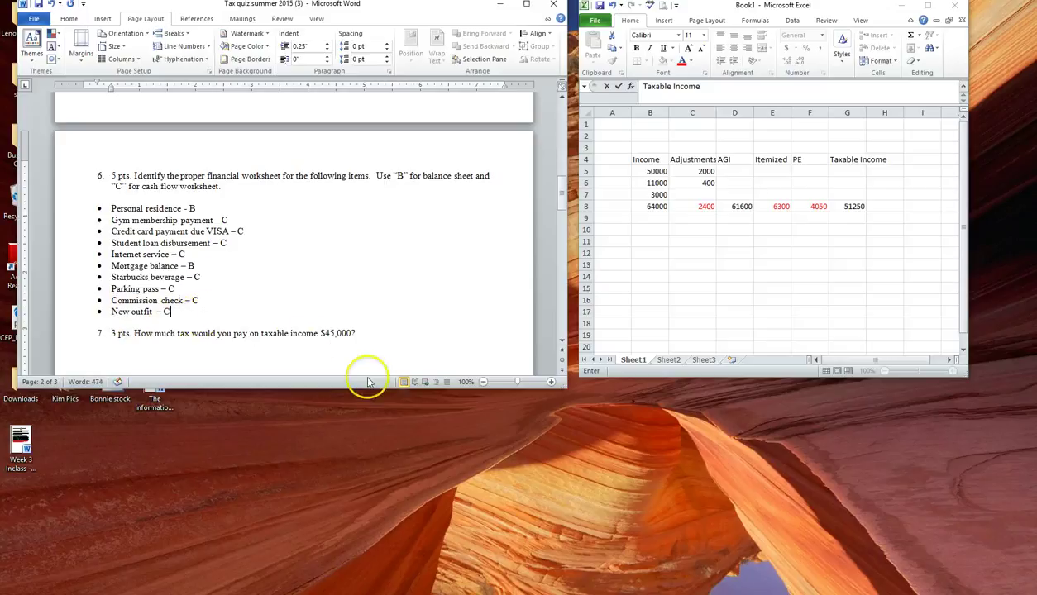
{"action": "scroll", "coordinate": [451, 347], "scroll_direction": "down", "scroll_amount": 2}
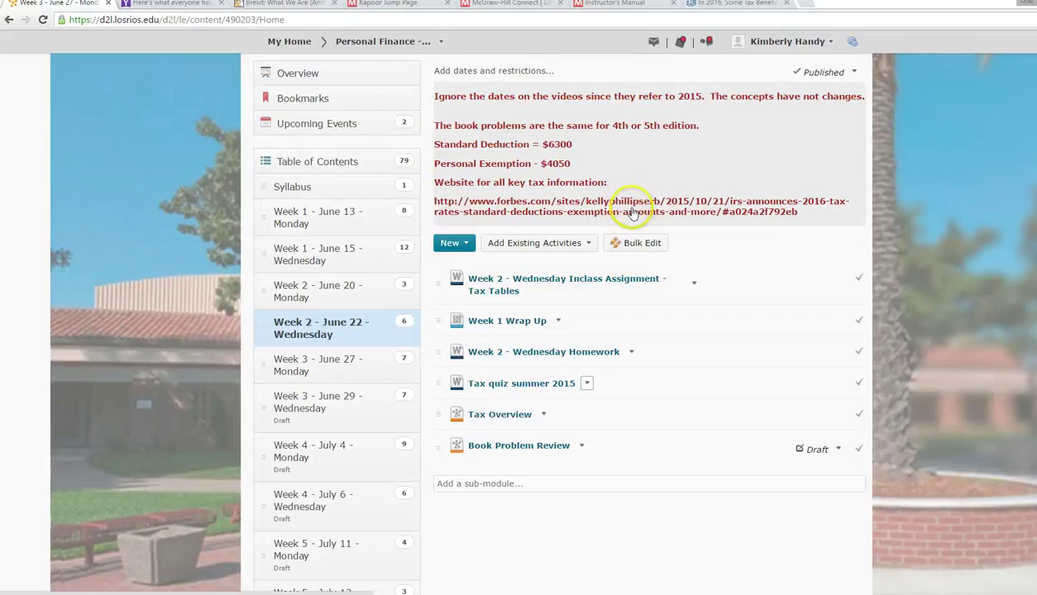
{"action": "left_click", "coordinate": [632, 212]}
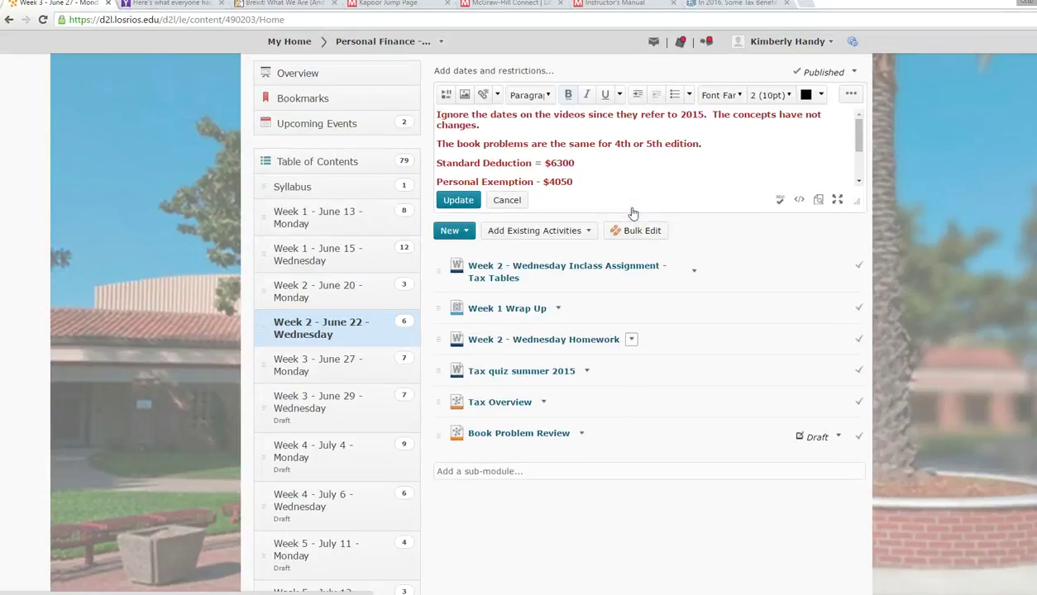
{"action": "scroll", "coordinate": [632, 212], "scroll_direction": "down", "scroll_amount": 2}
{"action": "scroll", "coordinate": [632, 213], "scroll_direction": "up", "scroll_amount": 3}
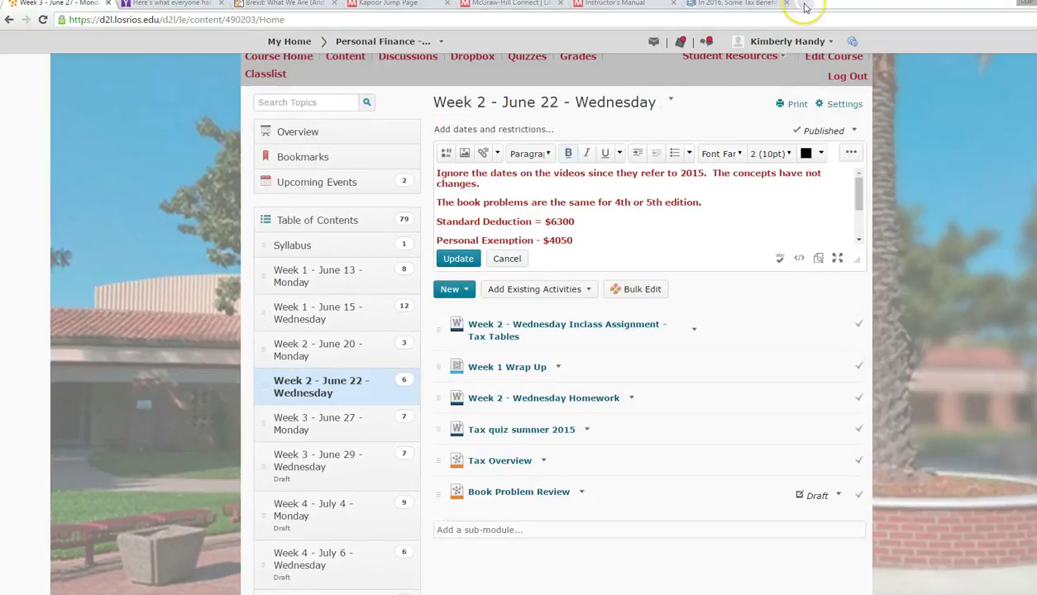
{"action": "left_click", "coordinate": [506, 259]}
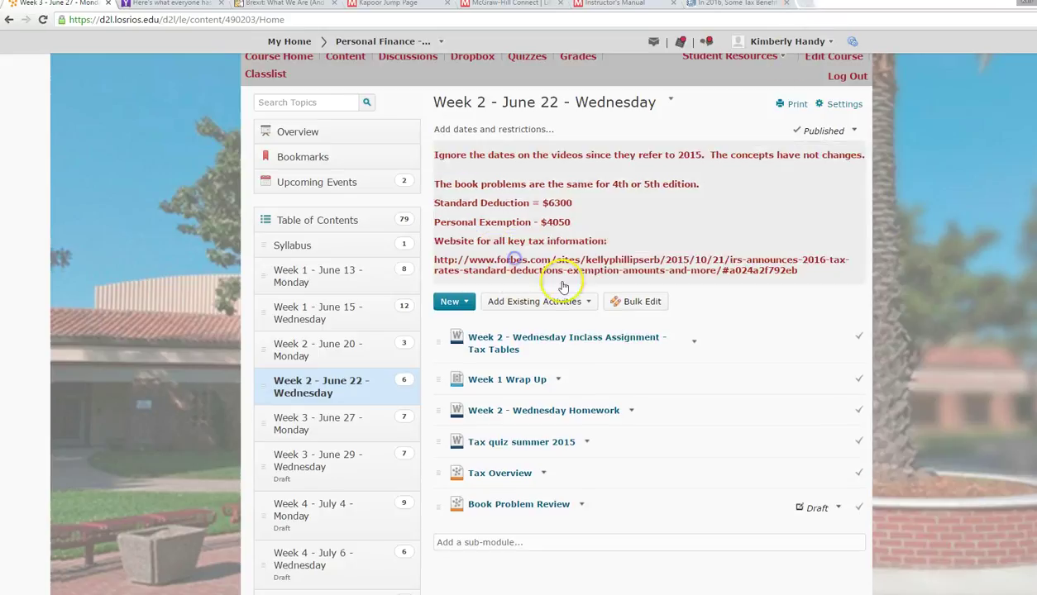
Search Google in a new browser tab for "TAX BRACKETS 2016 FORBES" and open the Forbes article on IRS 2016 tax rates
{"action": "left_click_drag", "start_coordinate": [799, 273], "coordinate": [434, 264]}
{"action": "left_click", "coordinate": [435, 264]}
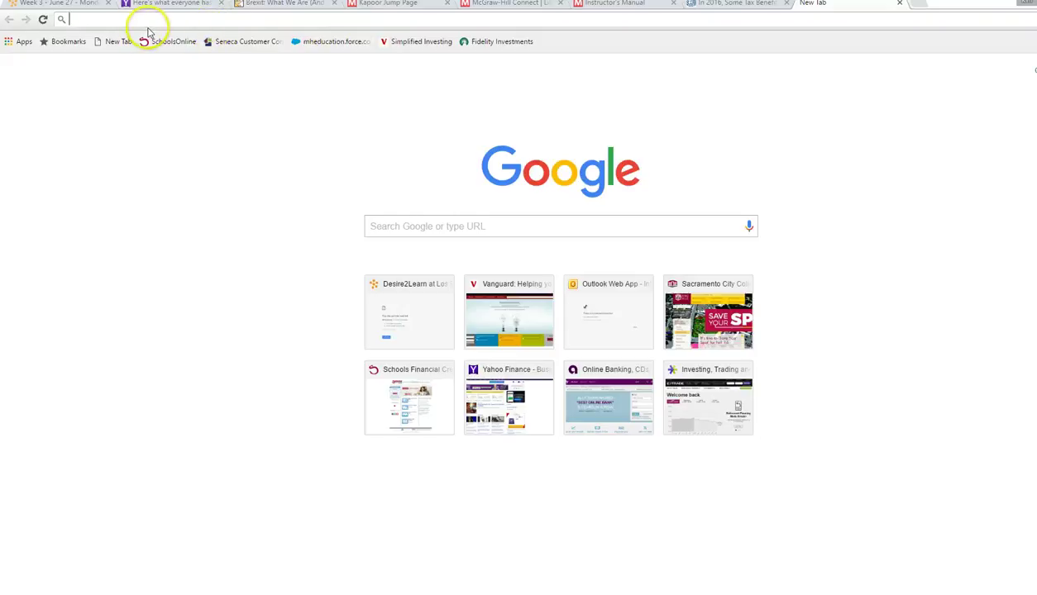
{"action": "left_click", "coordinate": [385, 231]}
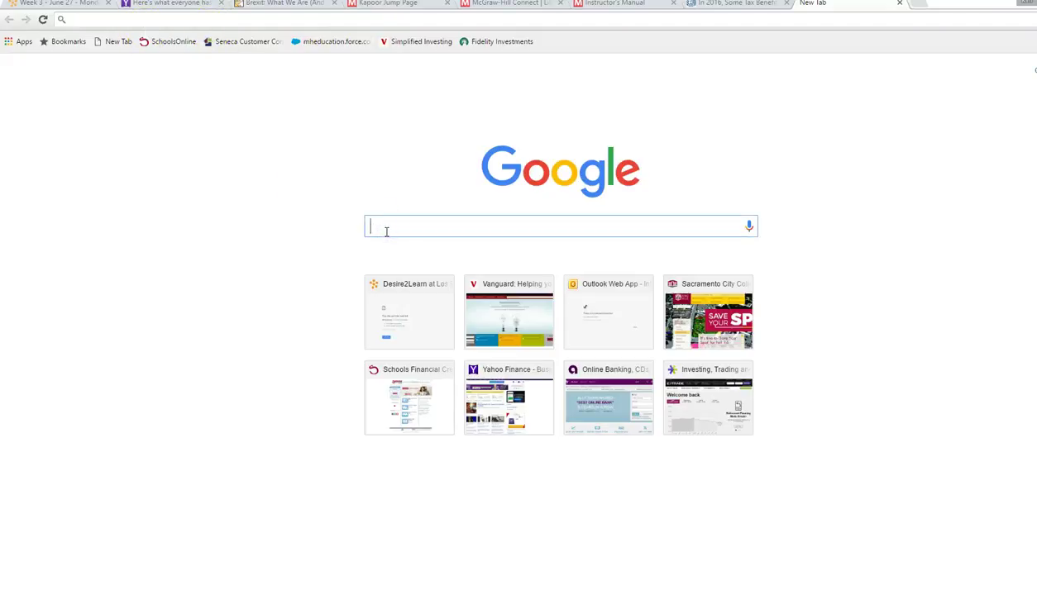
{"action": "type", "text": "TAX BRACK"}
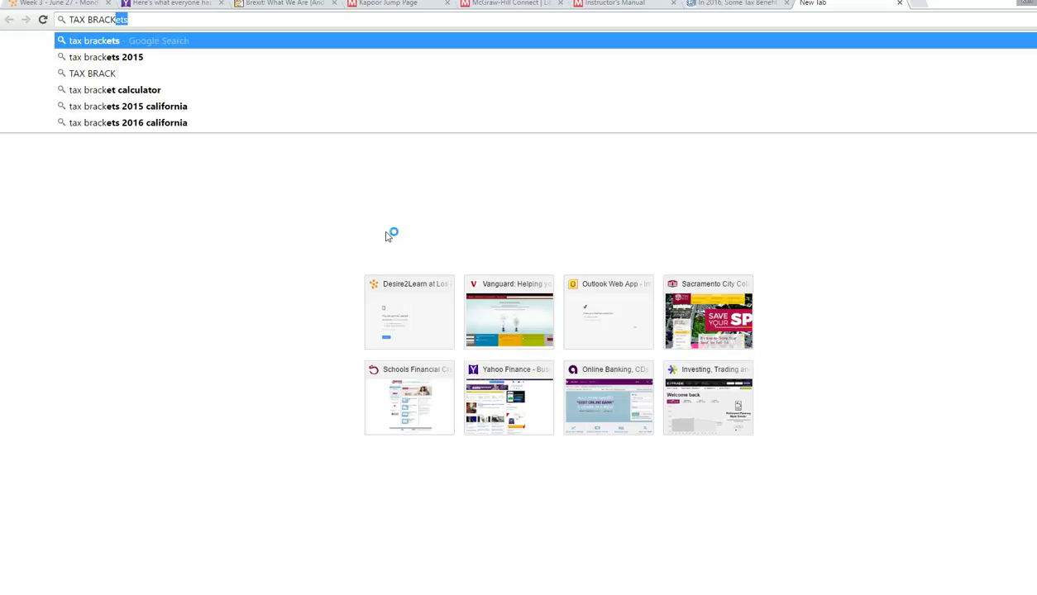
{"action": "type", "text": "ETS 20"}
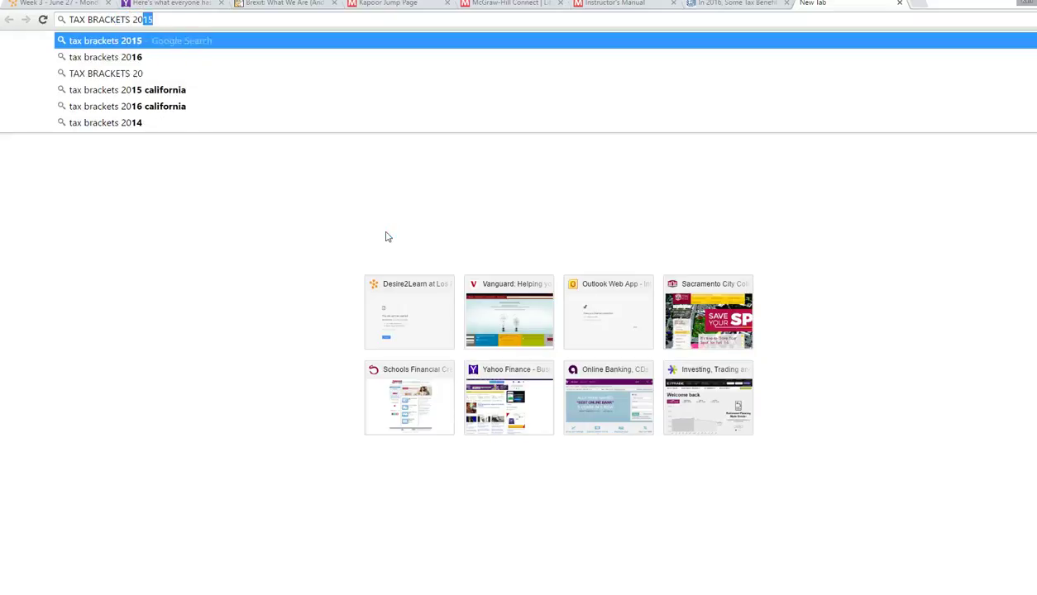
{"action": "type", "text": "16 FORBES"}
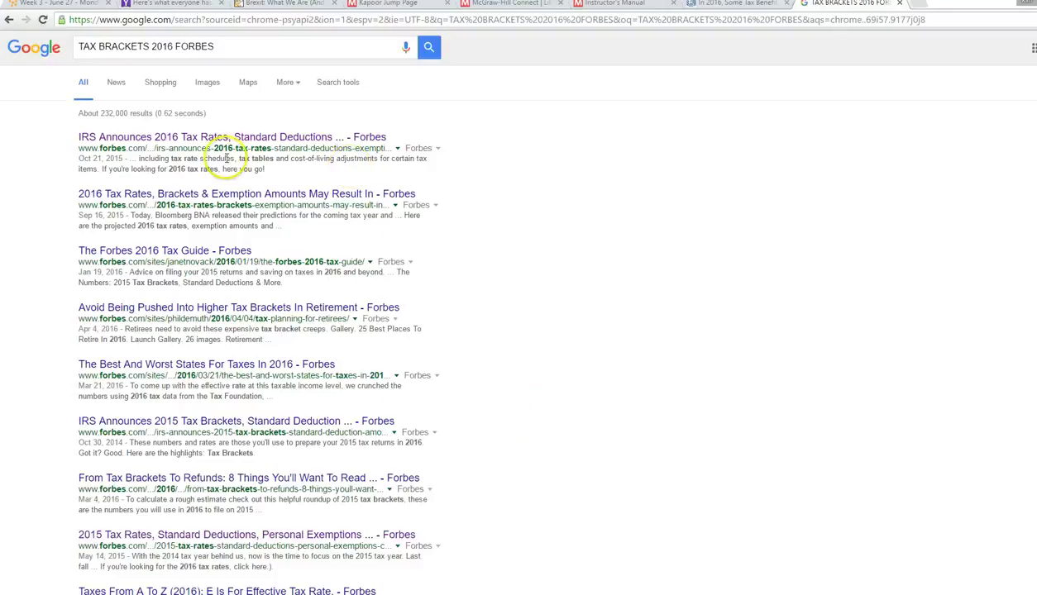
{"action": "left_click", "coordinate": [203, 138]}
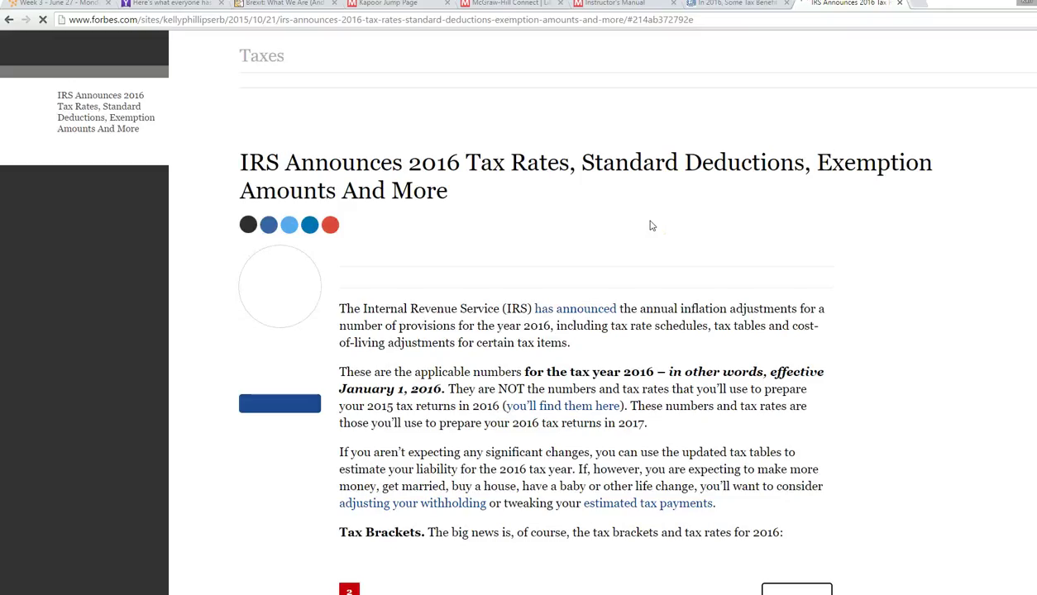
Examine the article's 2016 tax bracket tables for each filing status and find the Individual Taxpayers table
{"action": "scroll", "coordinate": [651, 225], "scroll_direction": "down", "scroll_amount": 2}
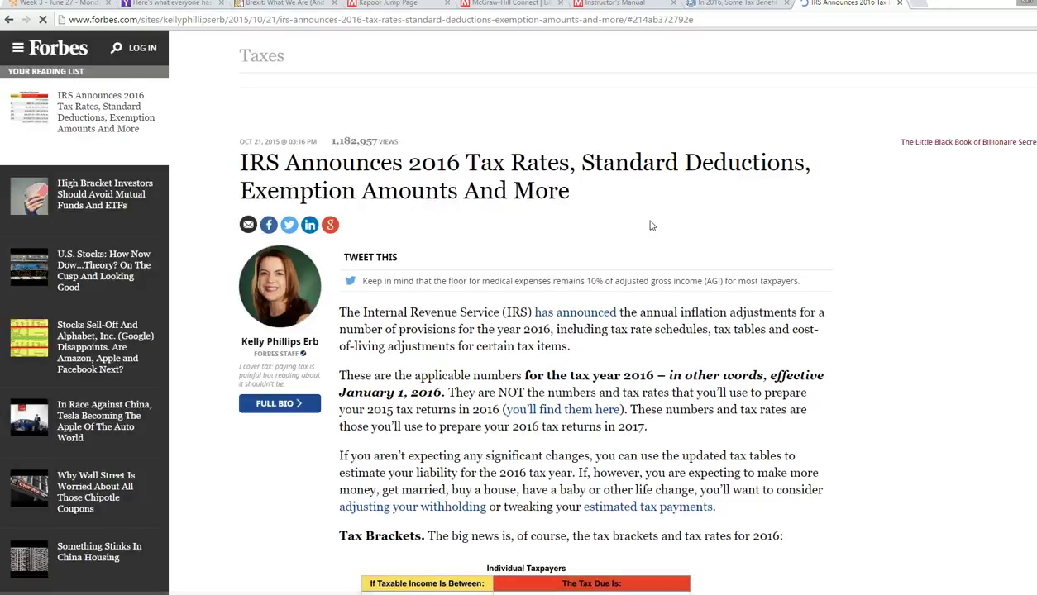
{"action": "scroll", "coordinate": [651, 225], "scroll_direction": "down", "scroll_amount": 5}
{"action": "scroll", "coordinate": [651, 222], "scroll_direction": "down", "scroll_amount": 5}
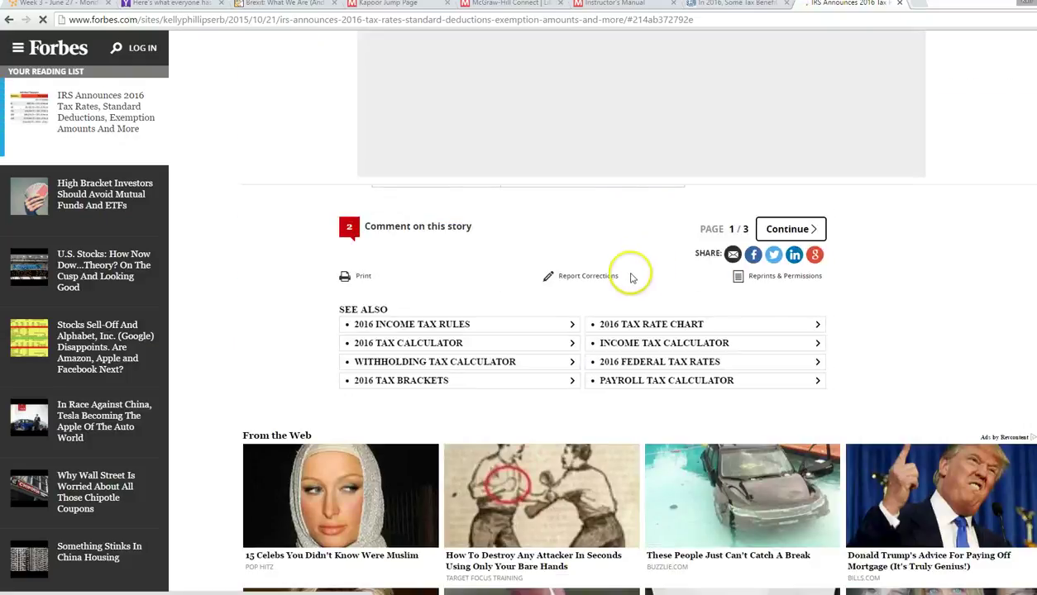
{"action": "scroll", "coordinate": [630, 279], "scroll_direction": "up", "scroll_amount": 1}
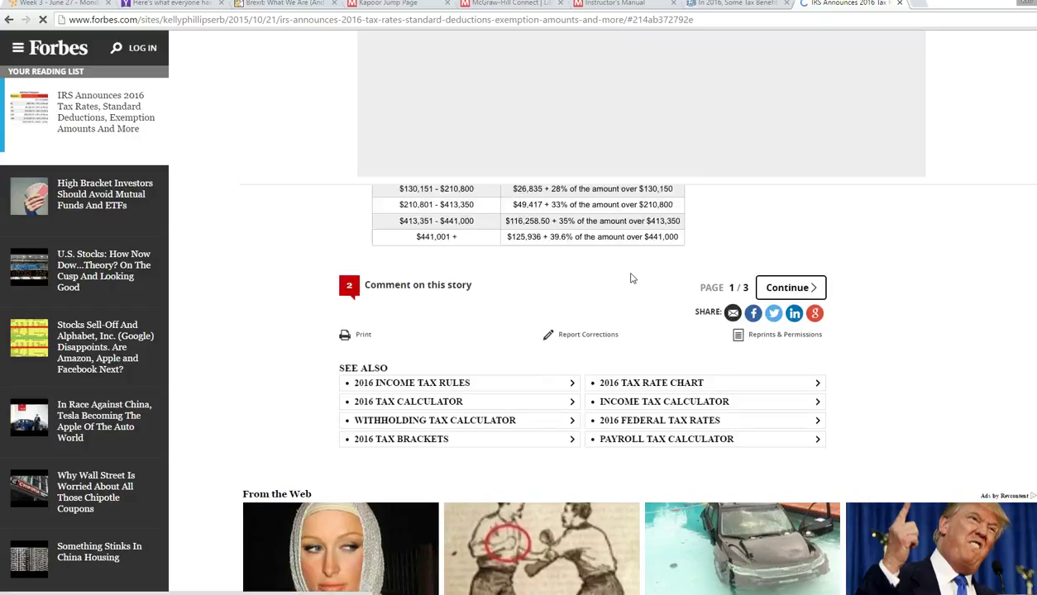
{"action": "scroll", "coordinate": [630, 278], "scroll_direction": "up", "scroll_amount": 3}
{"action": "scroll", "coordinate": [828, 310], "scroll_direction": "up", "scroll_amount": 1}
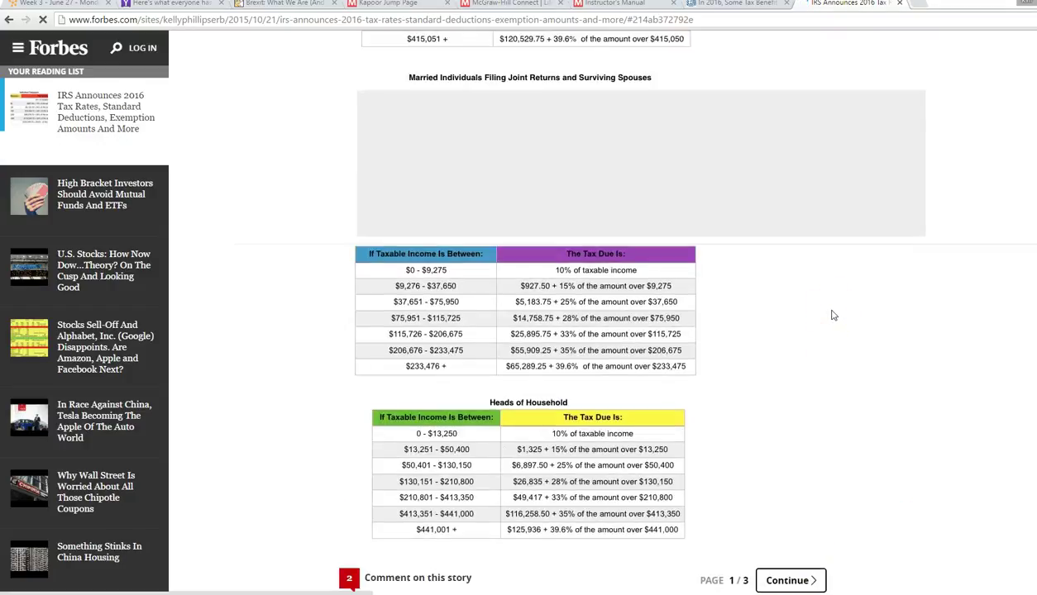
{"action": "scroll", "coordinate": [828, 310], "scroll_direction": "up", "scroll_amount": 2}
{"action": "scroll", "coordinate": [833, 315], "scroll_direction": "up", "scroll_amount": 4}
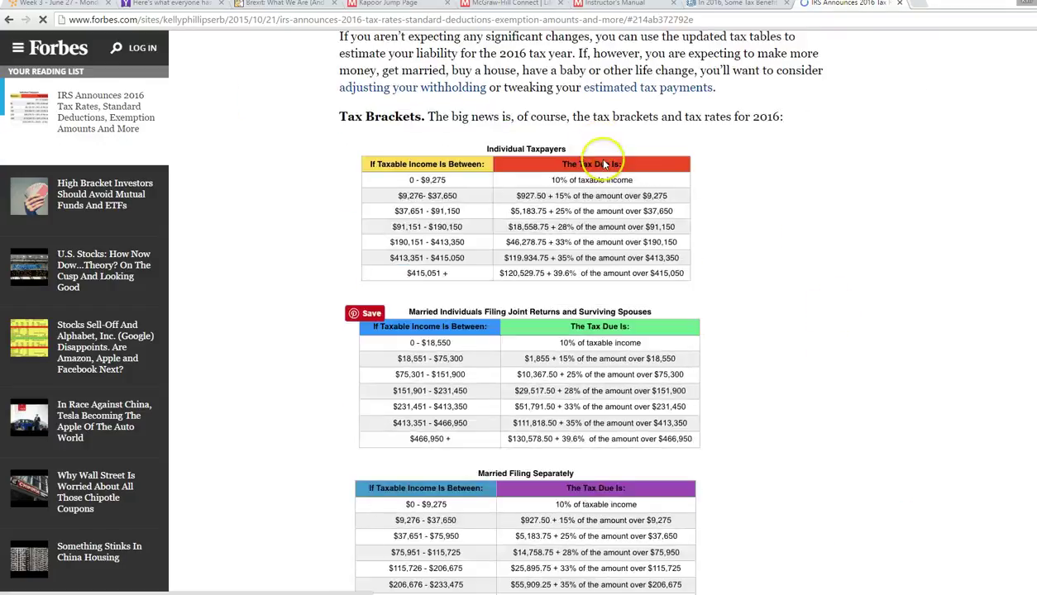
{"action": "scroll", "coordinate": [605, 171], "scroll_direction": "down", "scroll_amount": 2}
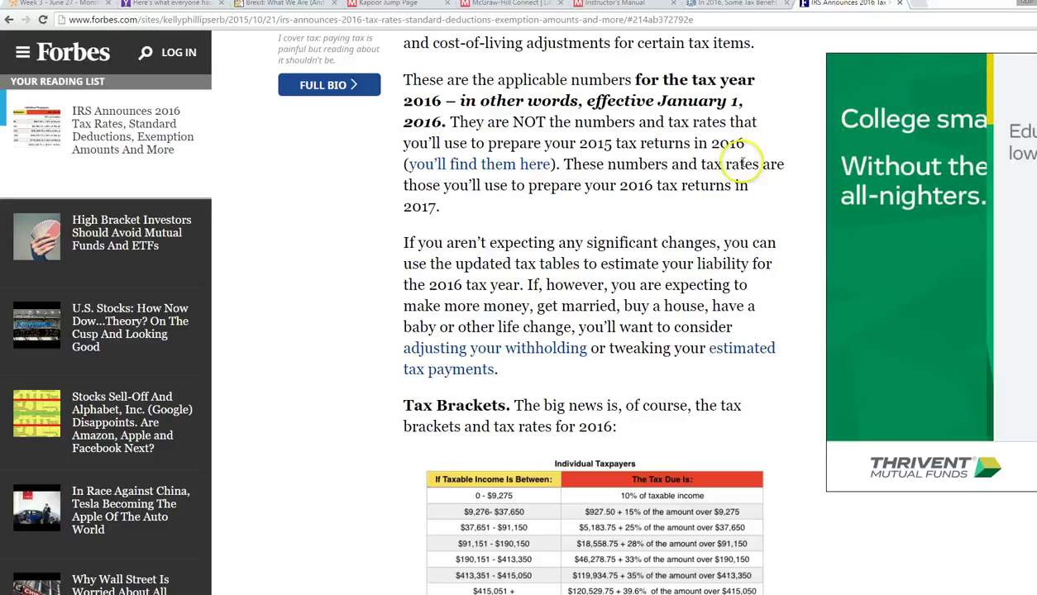
{"action": "scroll", "coordinate": [736, 214], "scroll_direction": "down", "scroll_amount": 2}
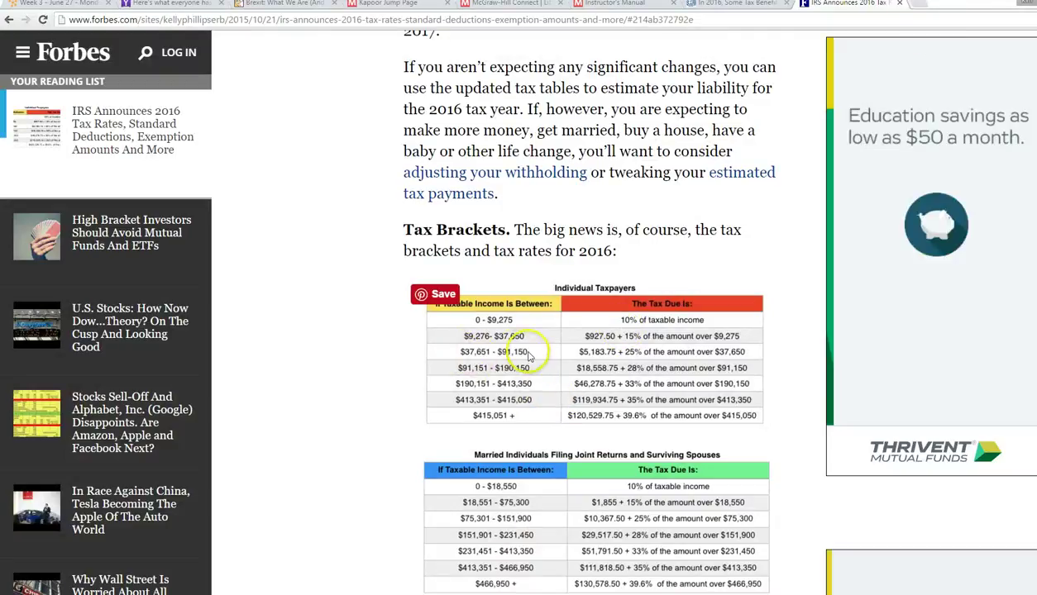
Copy the Individual Taxpayers tax bracket table image from the Forbes article
{"action": "left_click", "coordinate": [738, 344]}
{"action": "left_click_drag", "start_coordinate": [716, 360], "coordinate": [596, 352]}
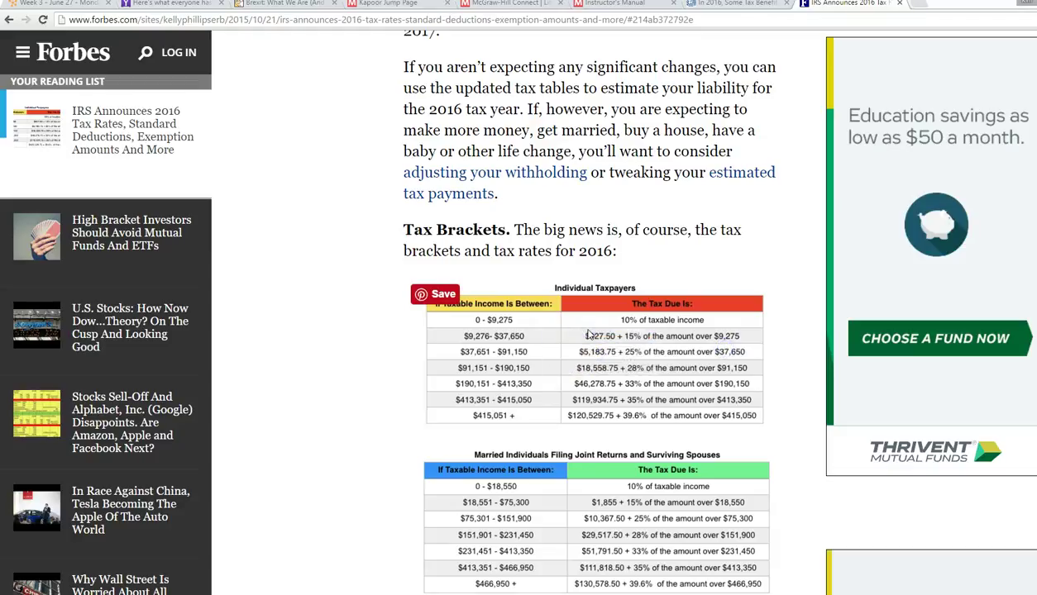
{"action": "right_click", "coordinate": [588, 334]}
{"action": "left_click", "coordinate": [610, 362]}
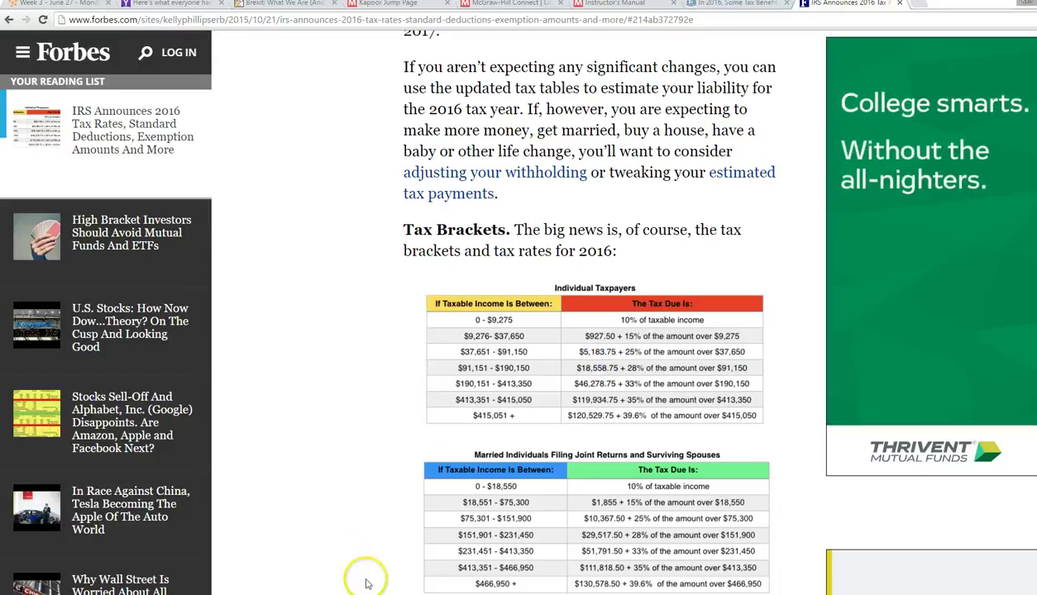
Switch to the Word tax quiz and paste the copied tax table below question 7
{"action": "mouse_move", "coordinate": [442, 593]}
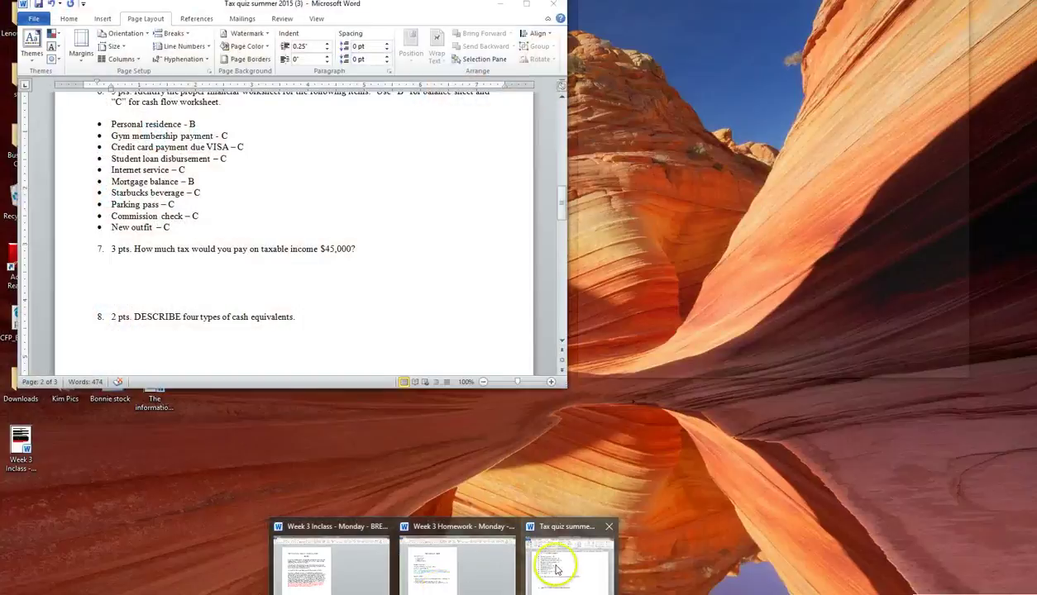
{"action": "left_click", "coordinate": [558, 564]}
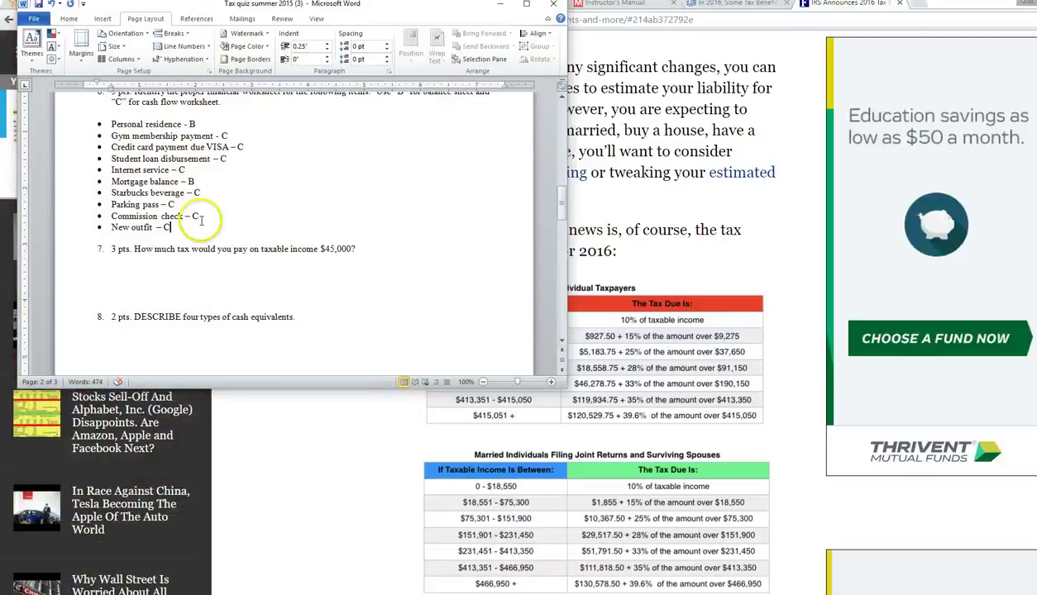
{"action": "left_click", "coordinate": [105, 272]}
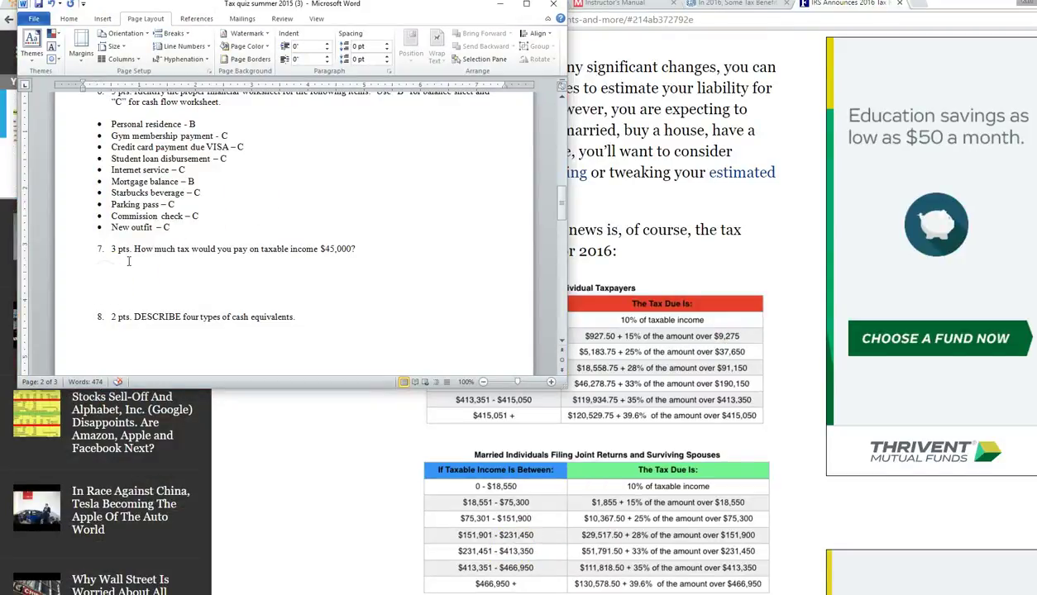
{"action": "key", "text": "ctrl+v"}
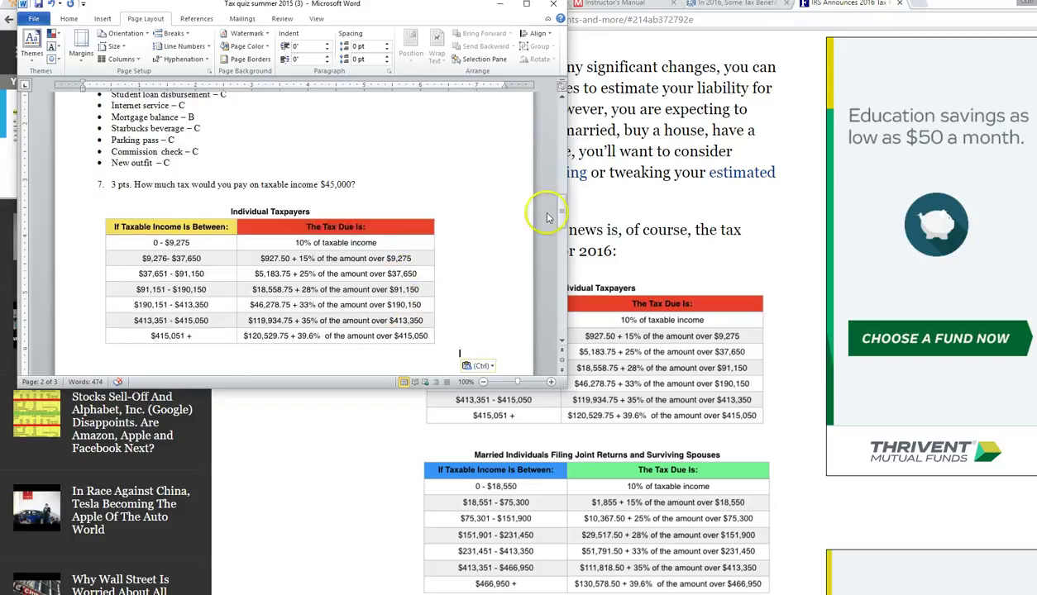
{"action": "left_click_drag", "start_coordinate": [560, 205], "coordinate": [562, 209]}
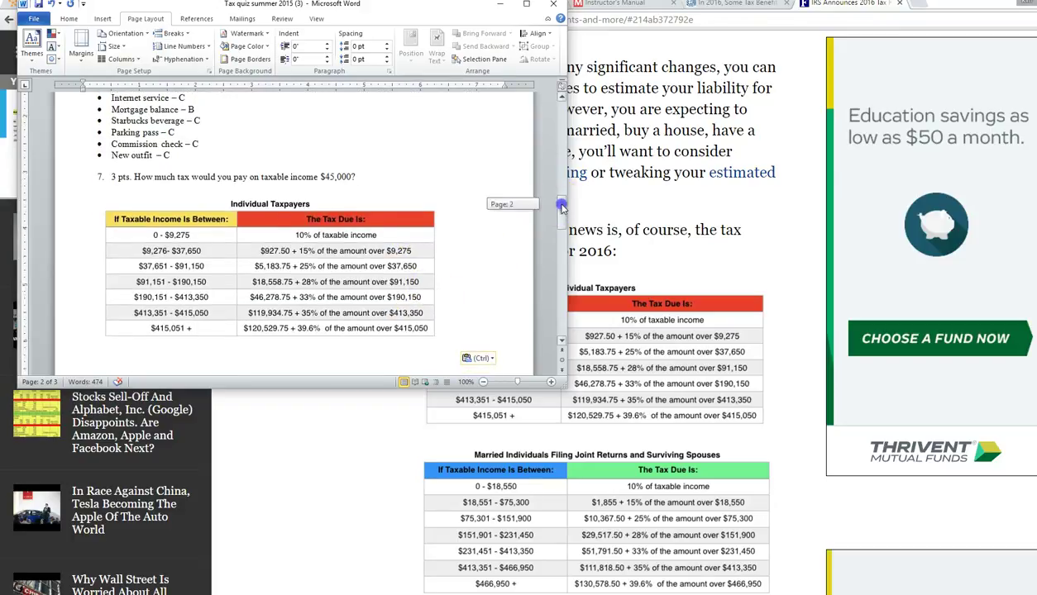
{"action": "left_click", "coordinate": [132, 357]}
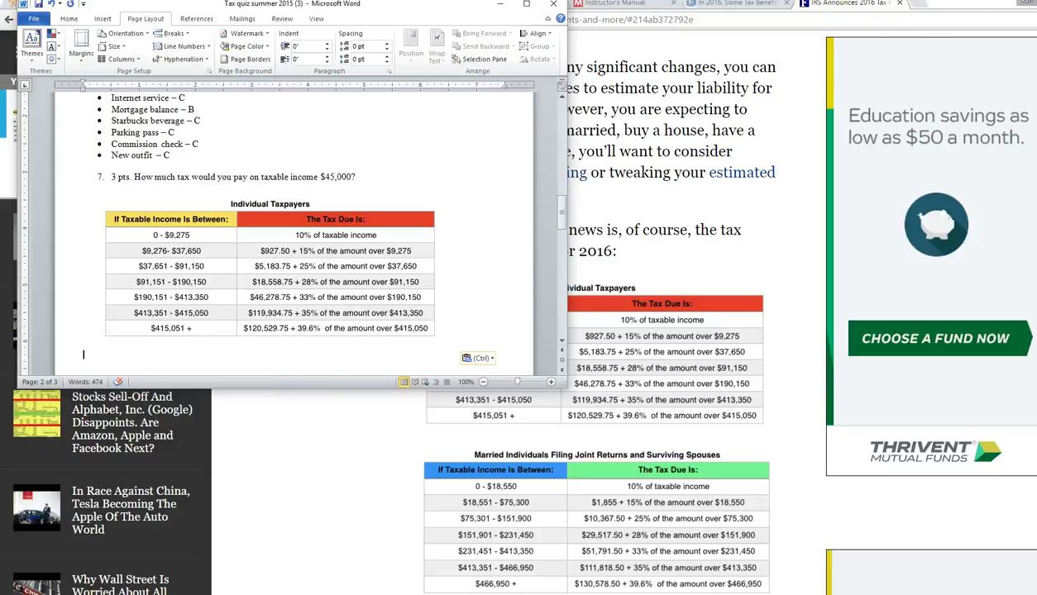
{"action": "left_click", "coordinate": [1025, 3]}
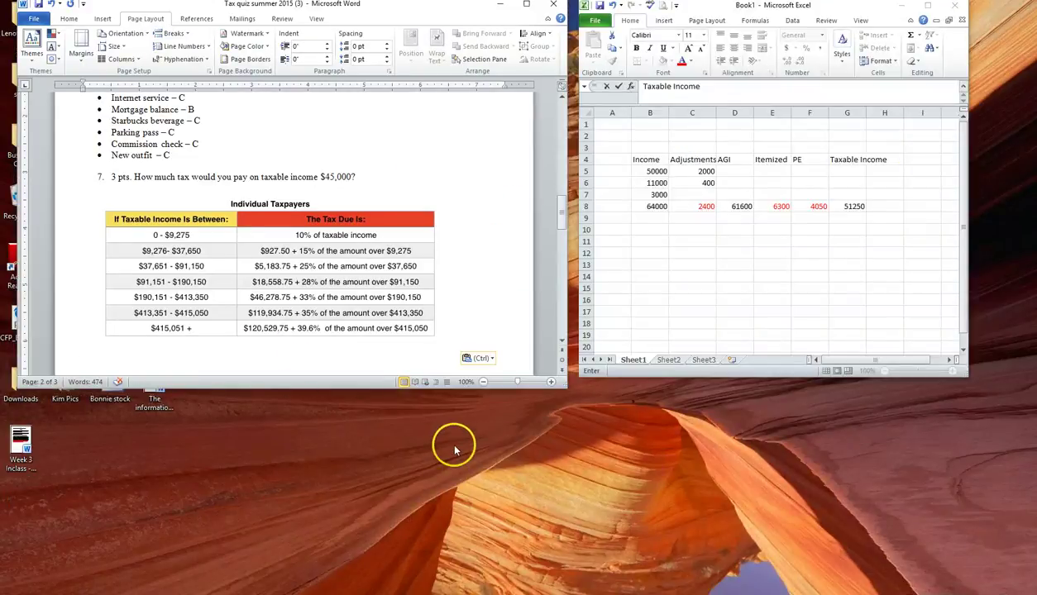
{"action": "type", "text": "45000-"}
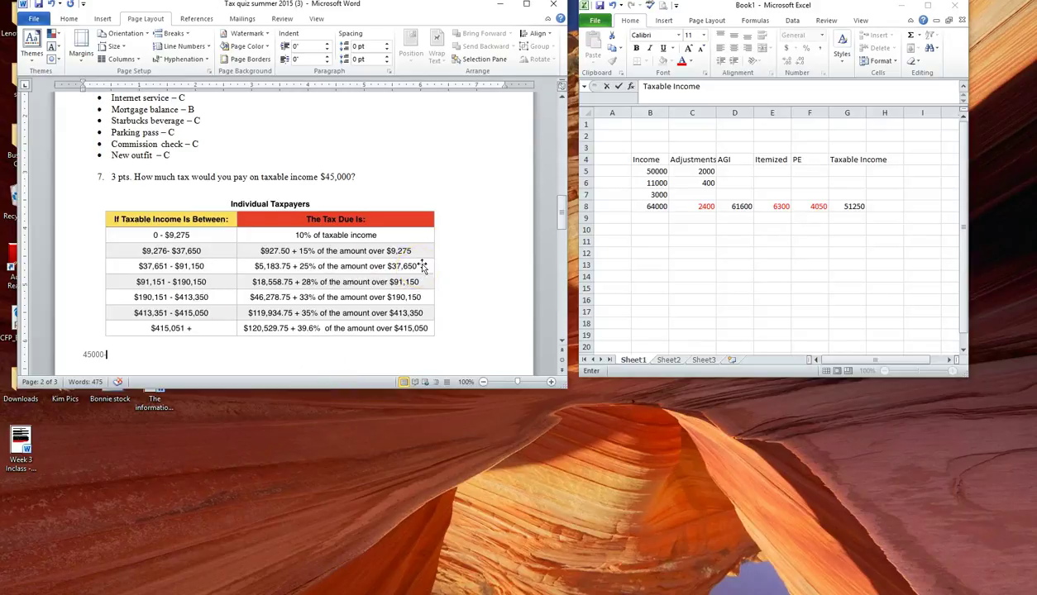
{"action": "type", "text": "37650)"}
{"action": "left_click", "coordinate": [82, 356]}
{"action": "type", "text": "4"}
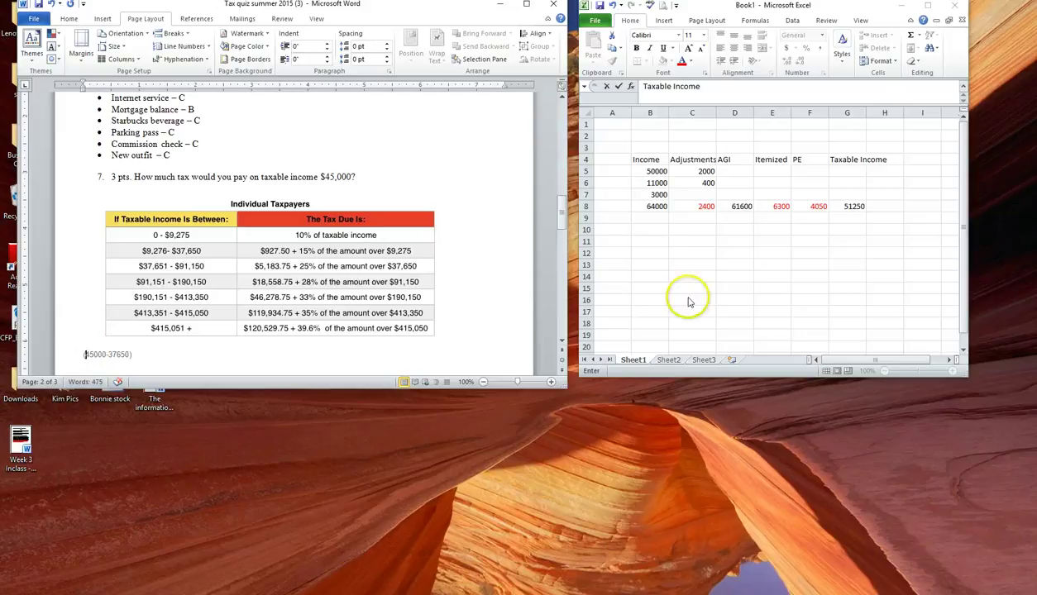
{"action": "left_click", "coordinate": [655, 274]}
{"action": "left_click", "coordinate": [650, 275]}
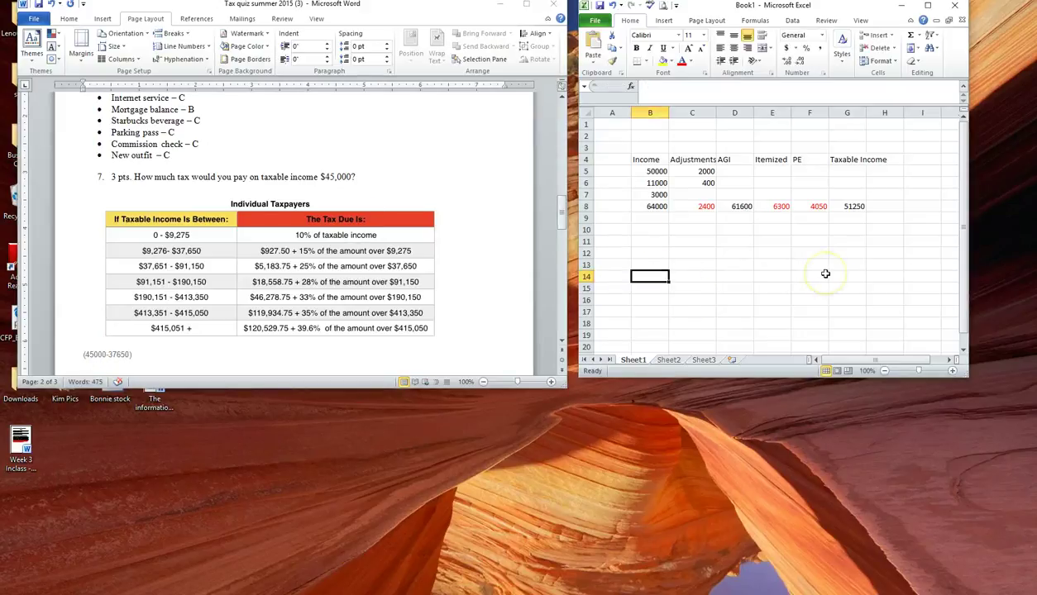
{"action": "type", "text": "=45000-37650"}
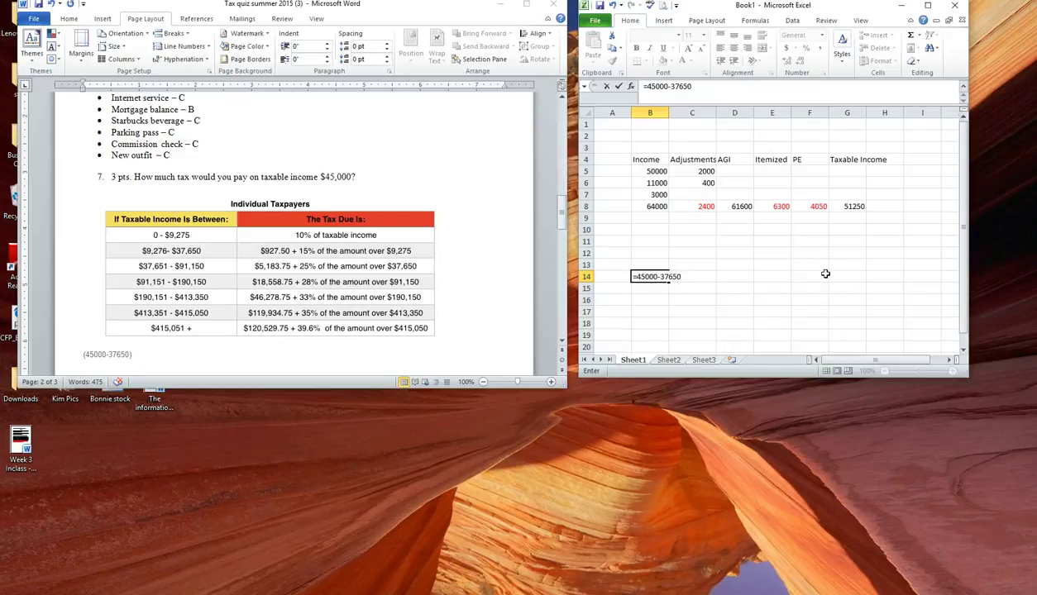
{"action": "key", "text": "Return"}
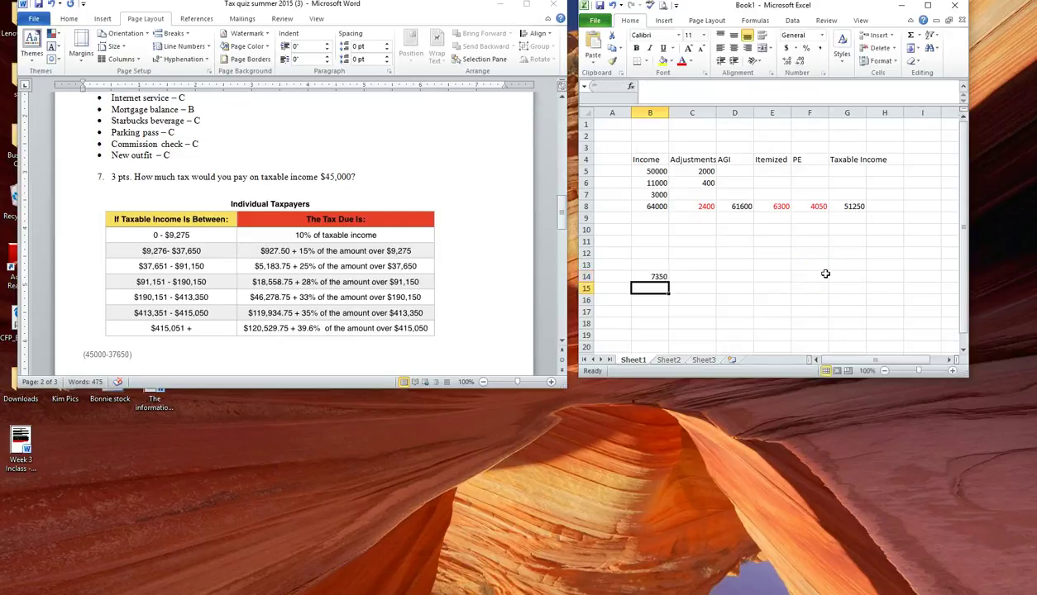
{"action": "left_click", "coordinate": [686, 276]}
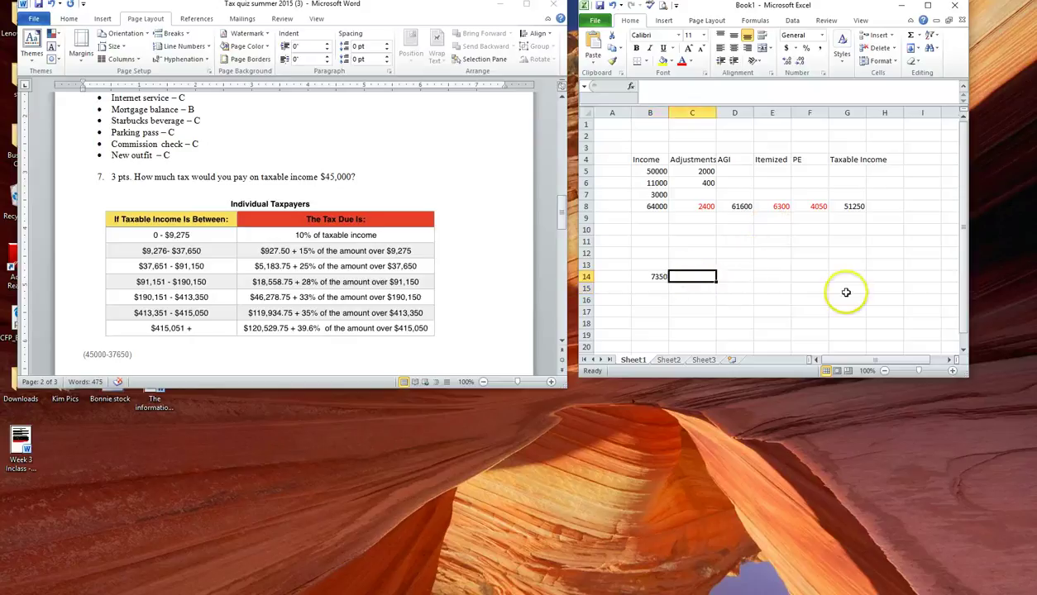
Return to the Word quiz and extend question 7's expression with "*.25"
{"action": "left_click", "coordinate": [139, 355]}
{"action": "left_click", "coordinate": [209, 338]}
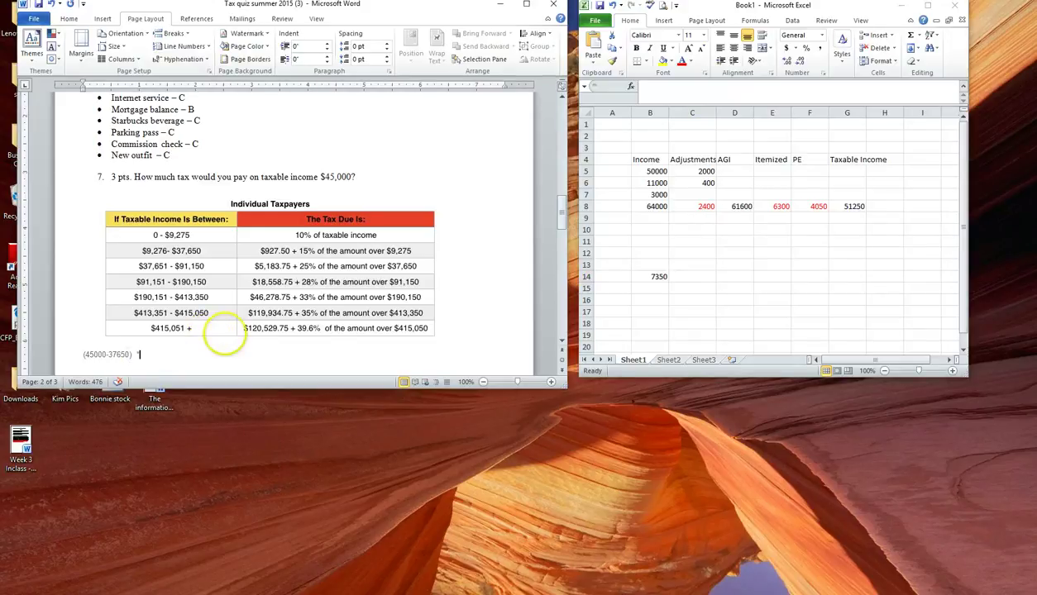
{"action": "type", "text": "25"}
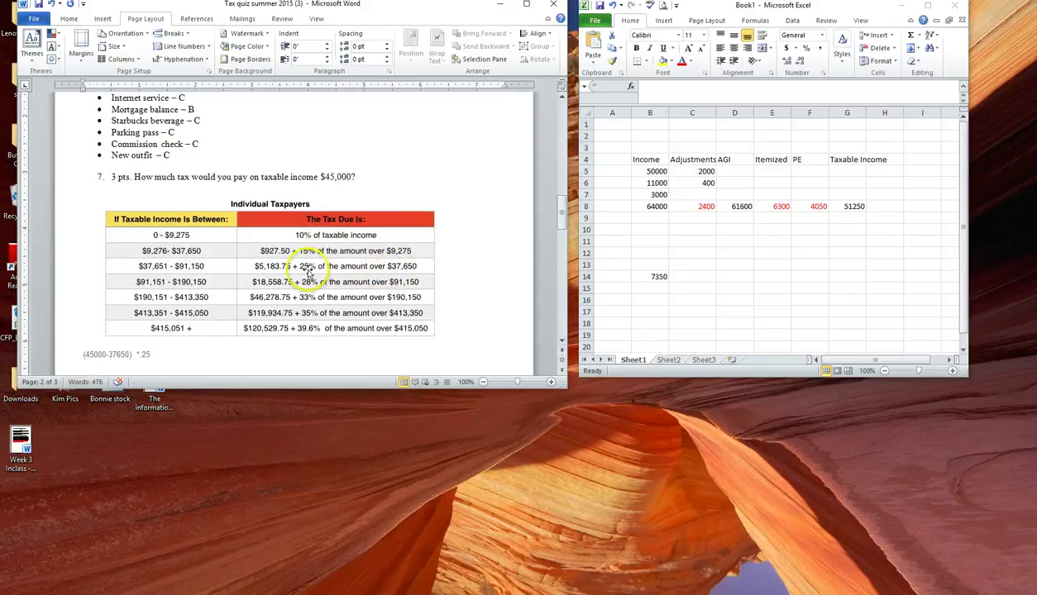
In Excel cell C14, multiply cell B14 by .25
{"action": "left_click", "coordinate": [692, 277]}
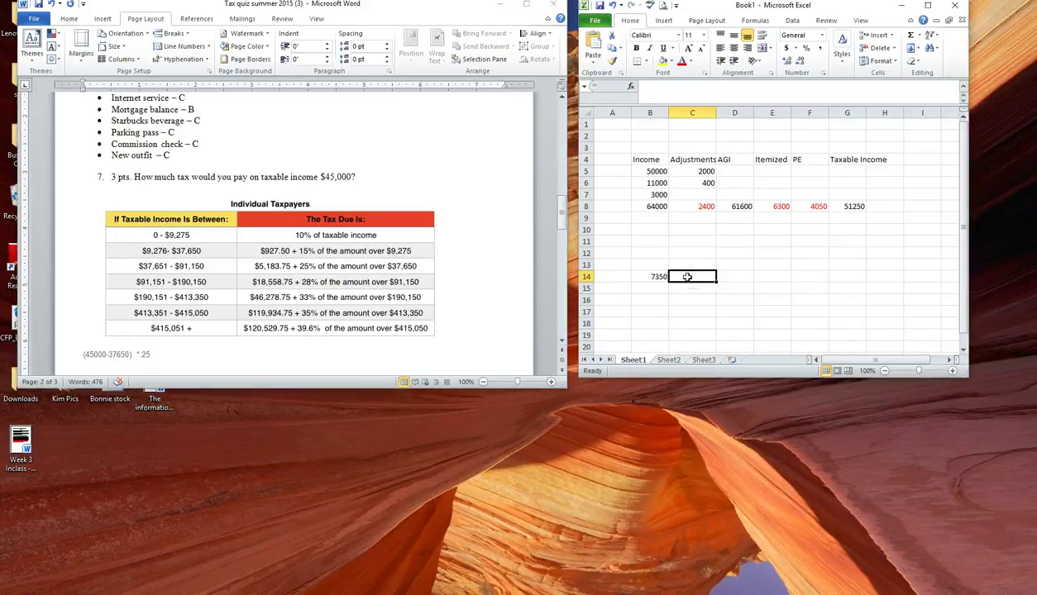
{"action": "type", "text": "="}
{"action": "key", "text": "Left"}
{"action": "type", "text": "*."}
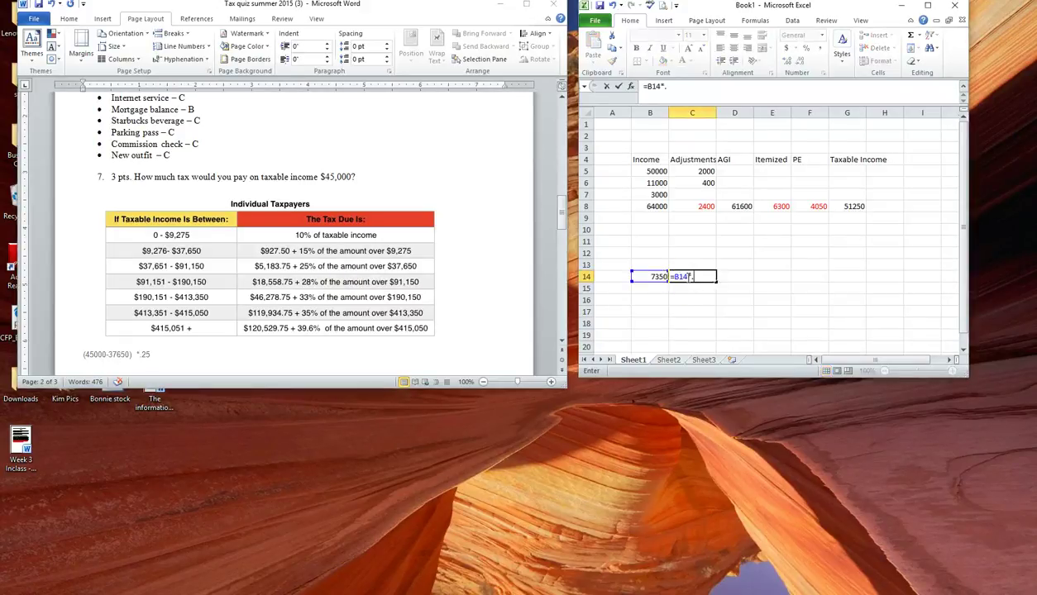
{"action": "key", "text": "Return"}
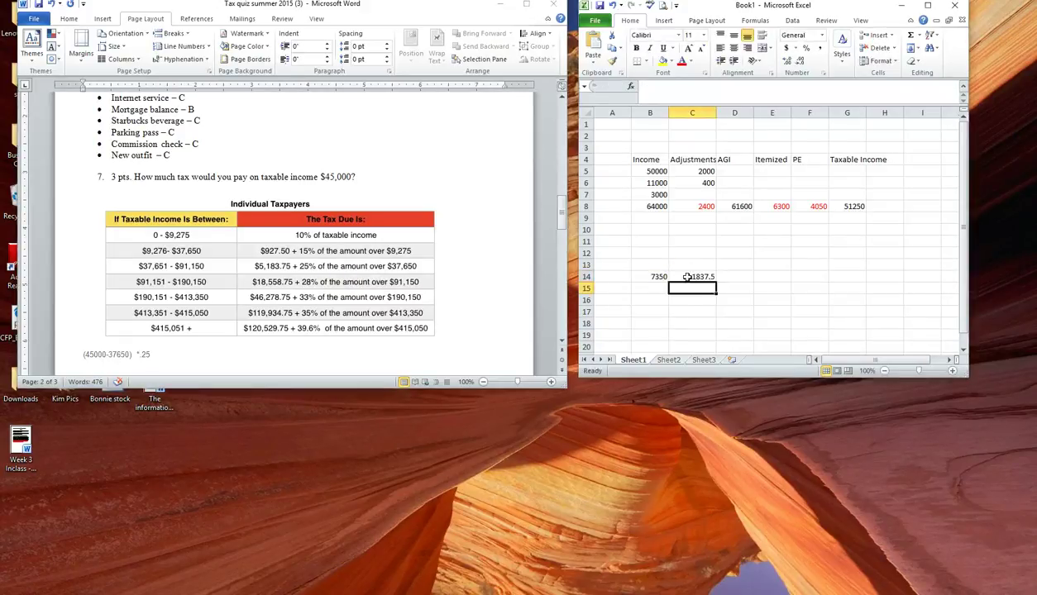
{"action": "left_click", "coordinate": [729, 277]}
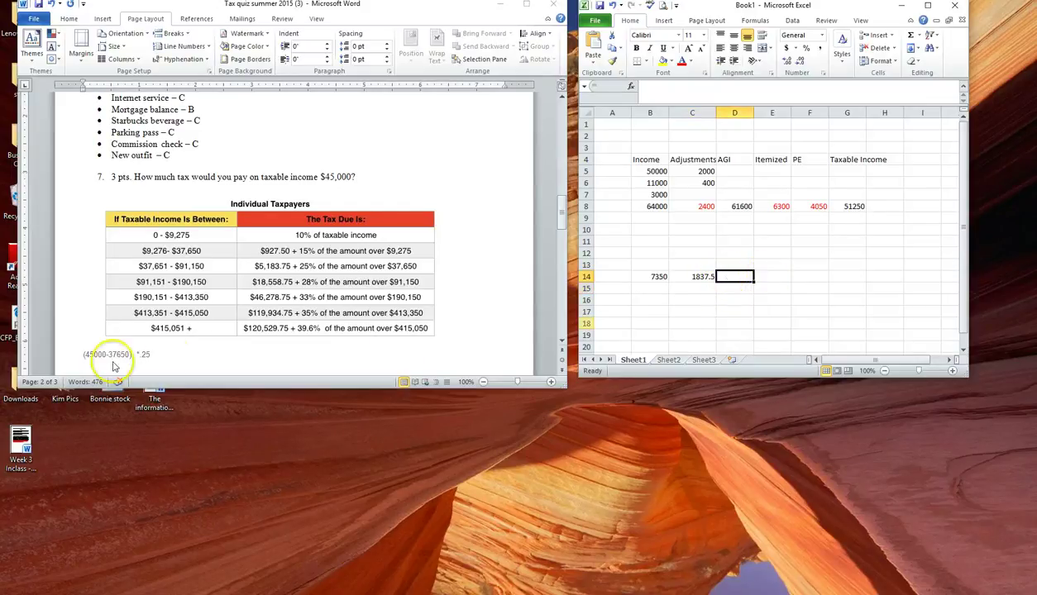
Extend question 7's expression in the Word quiz with "= 1837.50+5183.75"
{"action": "left_click", "coordinate": [162, 360]}
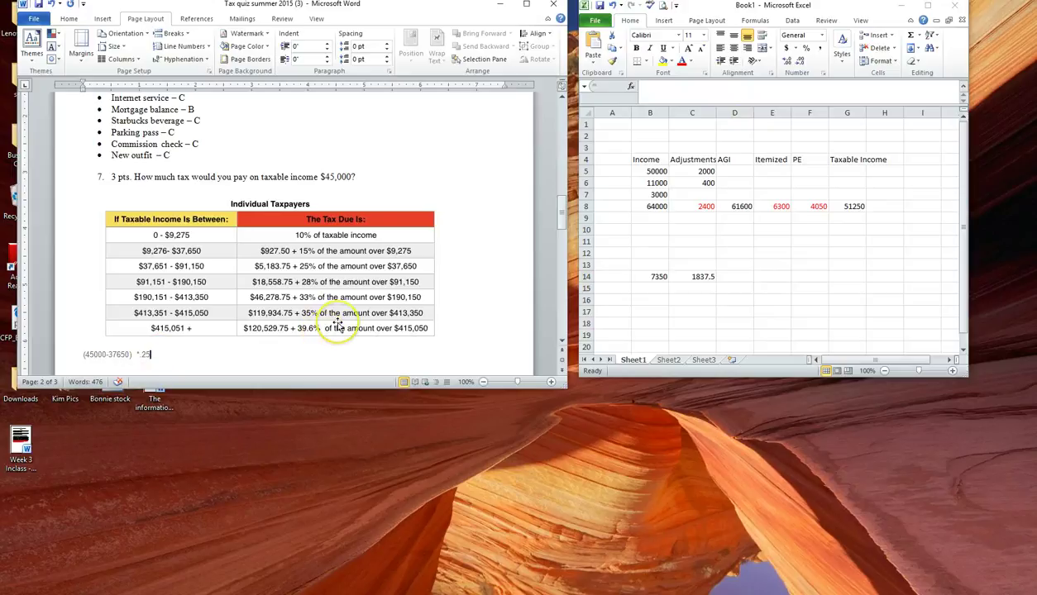
{"action": "type", "text": "= 183"}
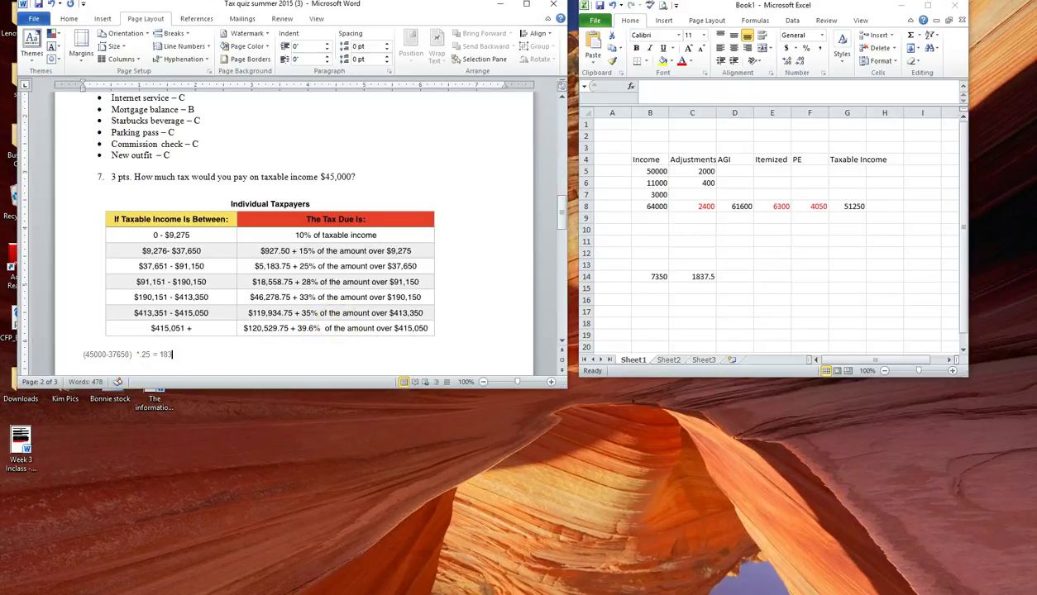
{"action": "type", "text": "7.50+5183.75"}
Switch to the Excel workbook and calculate =C14+5193.75 in cell D14
{"action": "left_click", "coordinate": [735, 277]}
{"action": "type", "text": "="}
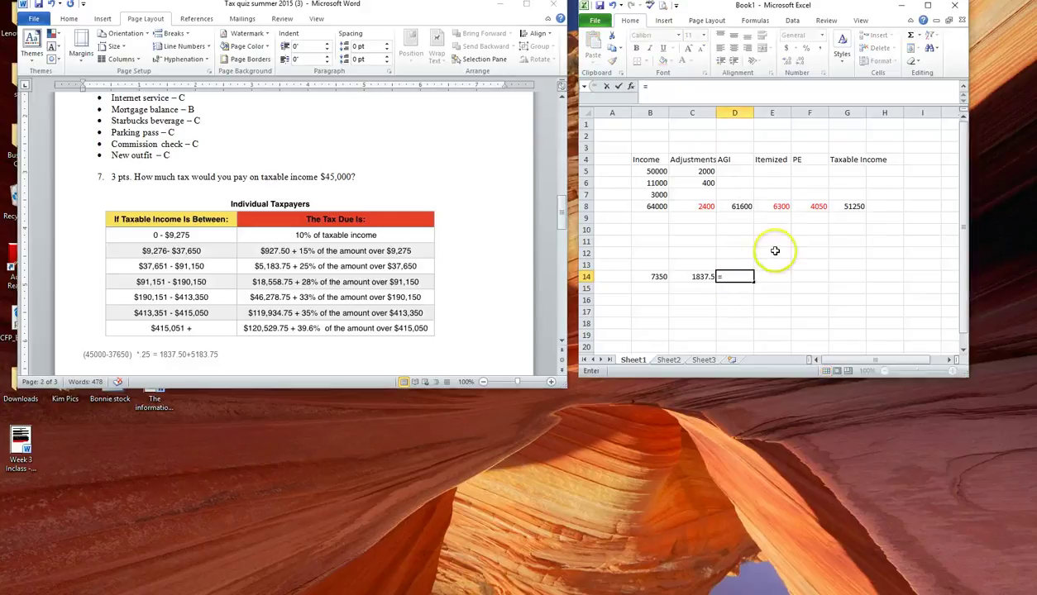
{"action": "left_click", "coordinate": [692, 276]}
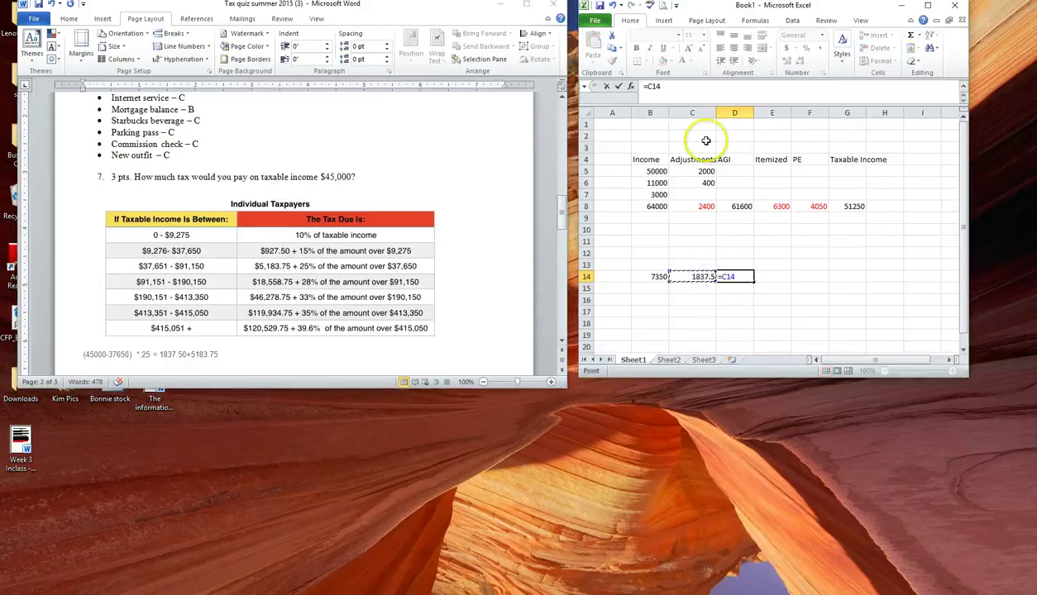
{"action": "left_click", "coordinate": [692, 86]}
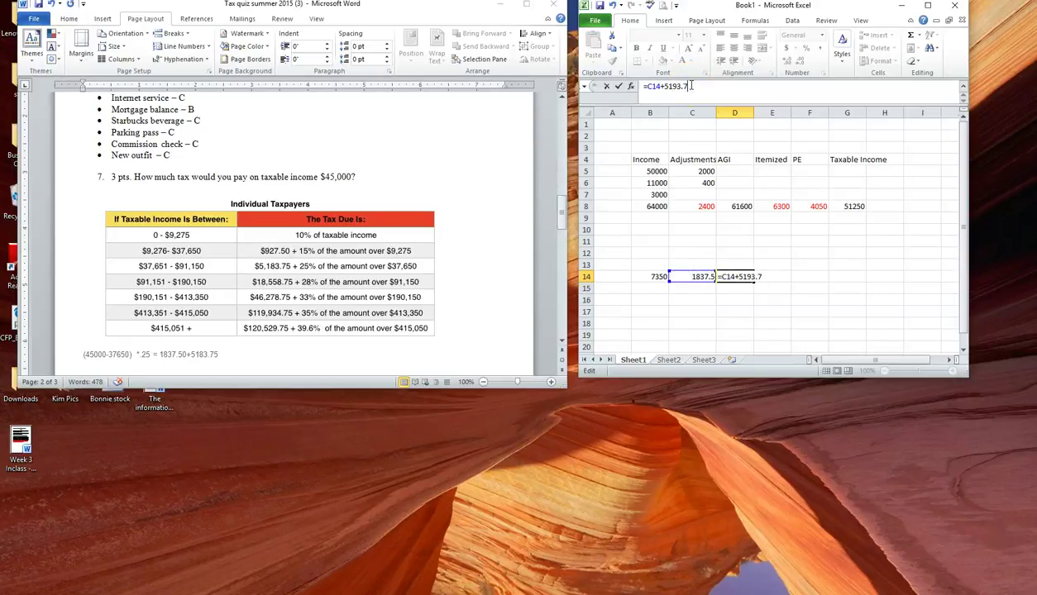
{"action": "type", "text": "+5193.75"}
{"action": "key", "text": "Return"}
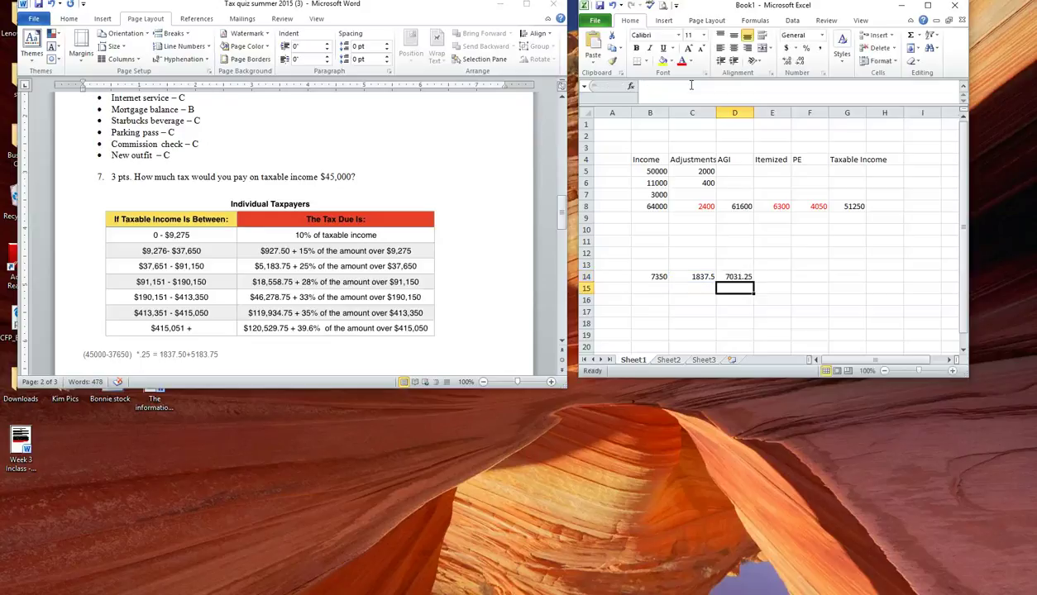
Return to the Word quiz and finish question 7's calculation line with "= 7031.25"
{"action": "left_click", "coordinate": [255, 358]}
{"action": "type", "text": "= 7031.25"}
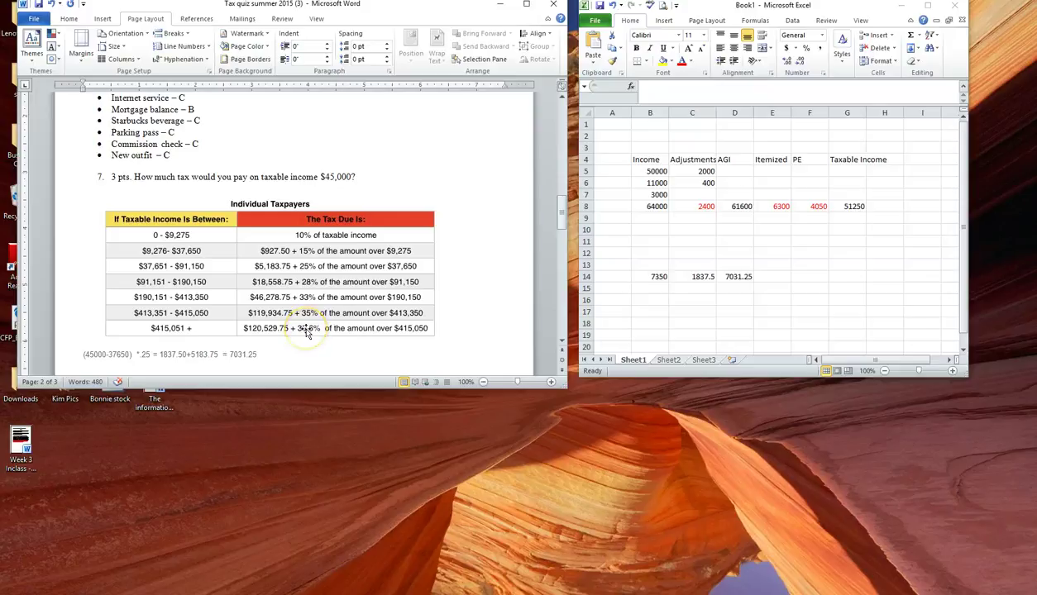
Under question 8, write "Mma – BANK PRODUCT THAT PROVIDES INTEREST WITH SOME RESTRICTIONS IN MONTHLY WITHDRAWS AND MINIMUM BALANCES"
{"action": "scroll", "coordinate": [314, 310], "scroll_direction": "down", "scroll_amount": 2}
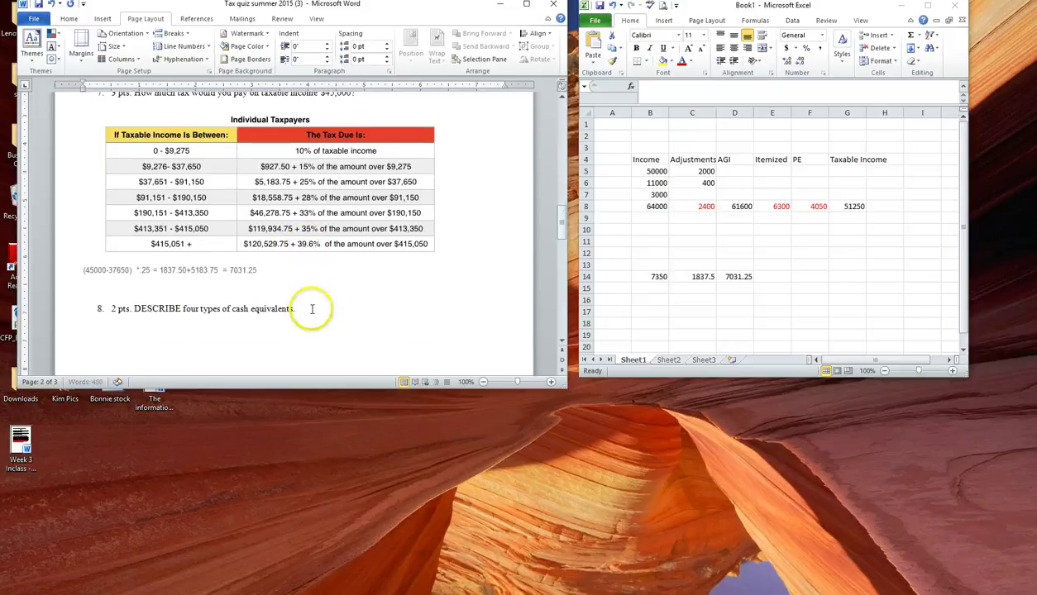
{"action": "scroll", "coordinate": [352, 277], "scroll_direction": "down", "scroll_amount": 1}
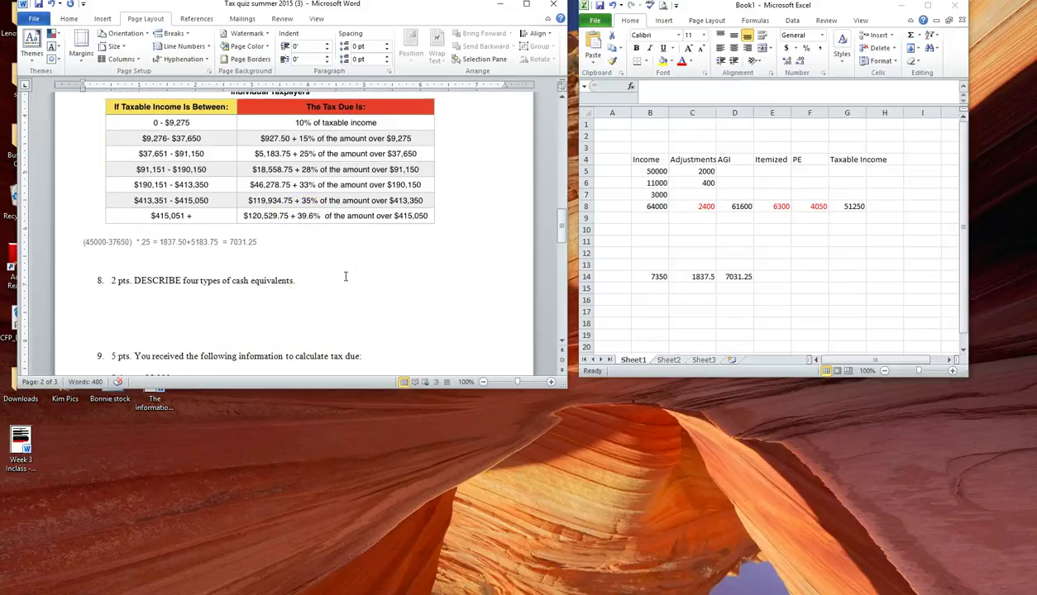
{"action": "left_click", "coordinate": [108, 275]}
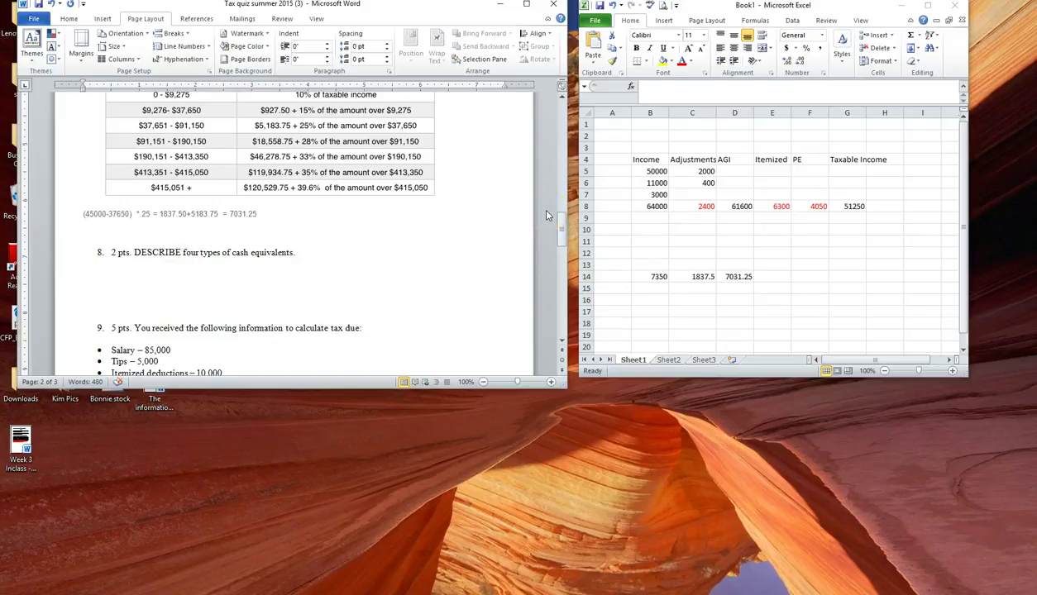
{"action": "type", "text": "Mma -"}
{"action": "type", "text": " BANK PRODUCT"}
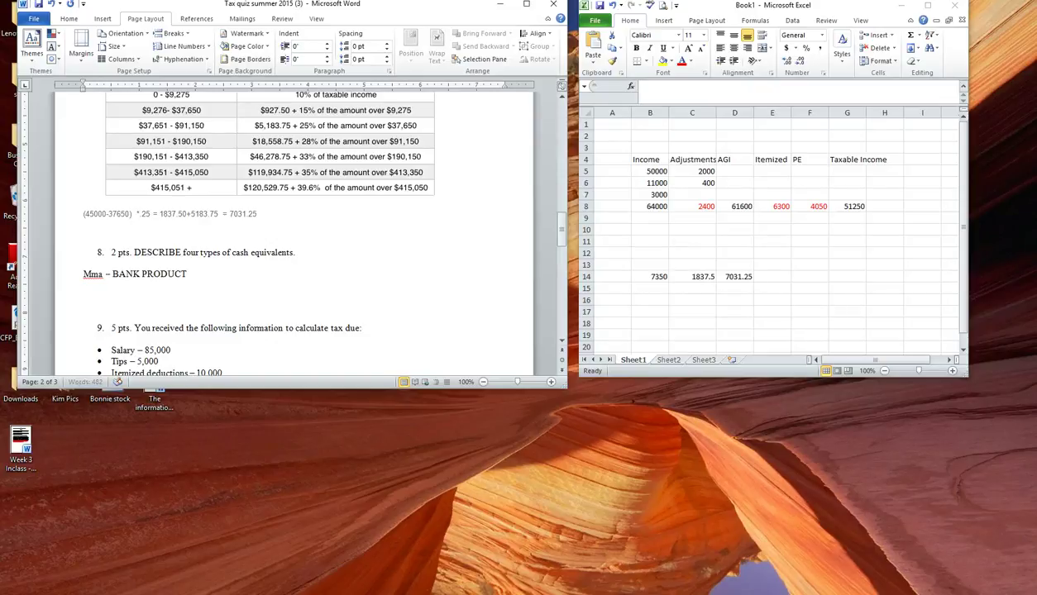
{"action": "type", "text": " THAT PROVIDES INT"}
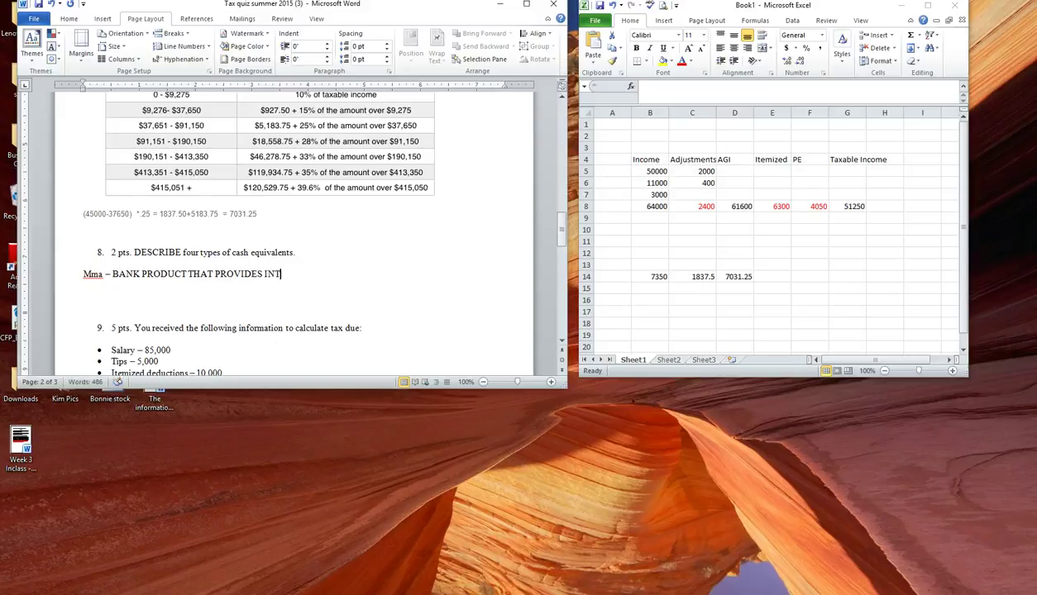
{"action": "type", "text": "EREST WITH S"}
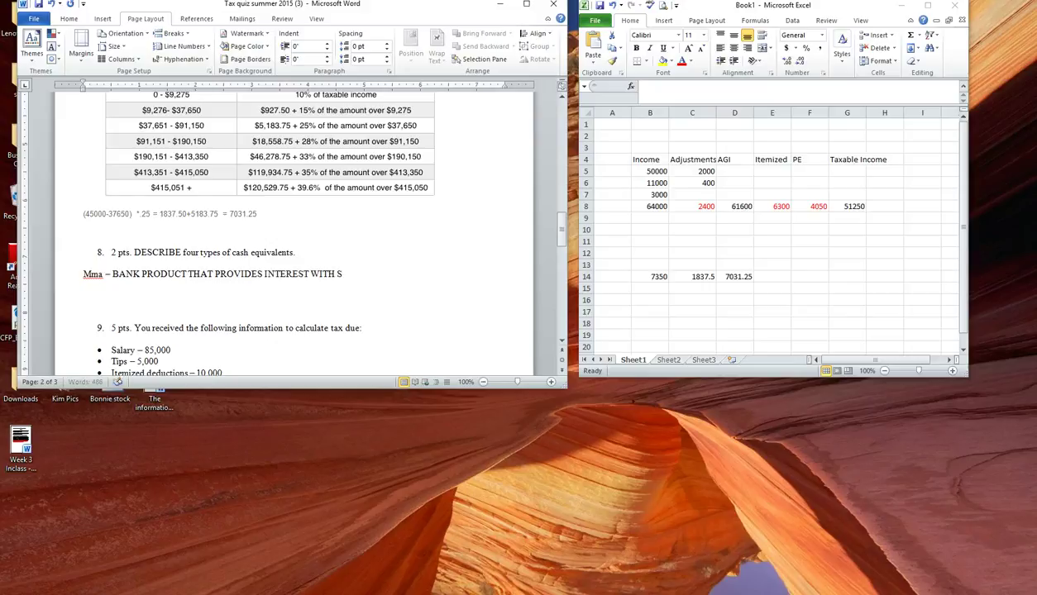
{"action": "type", "text": "OME RESTRICTIONS IN MONTHLY WI"}
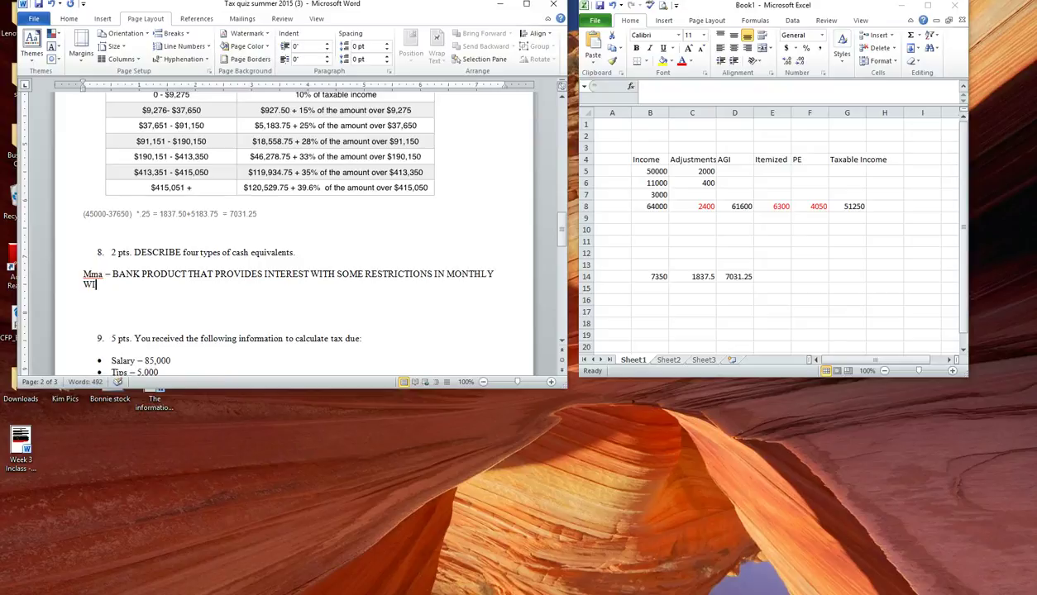
{"action": "type", "text": "THDRAWS AND MI"}
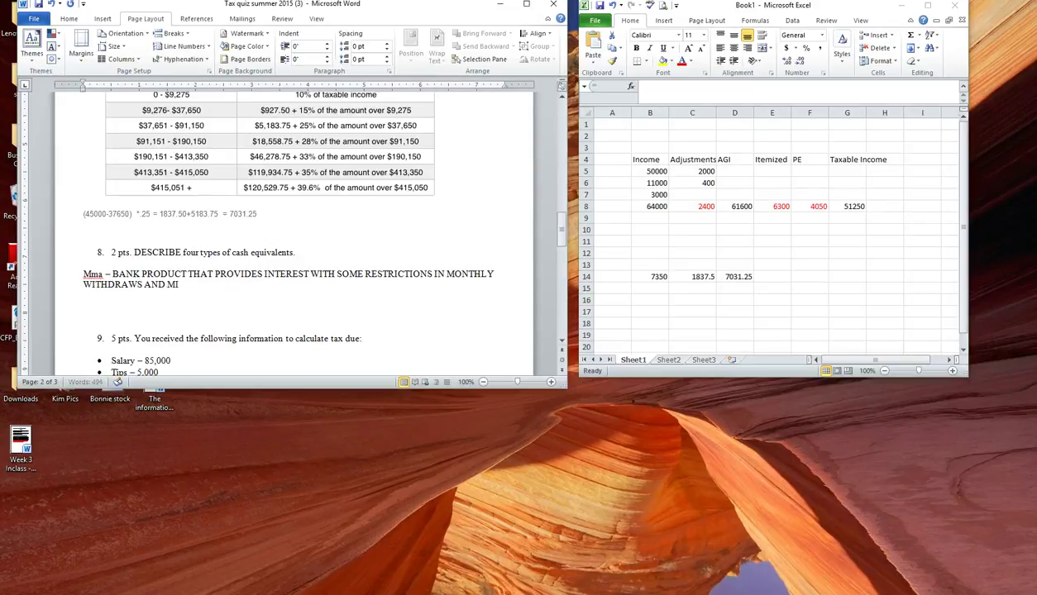
{"action": "type", "text": "NIMUM BALANCES"}
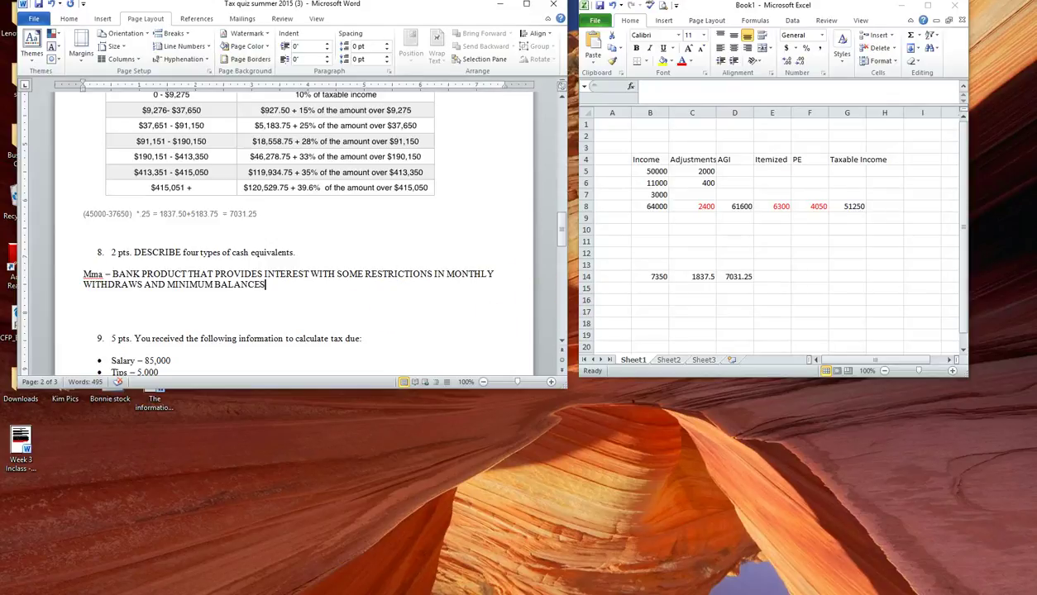
Add a second answer line to question 8: "Cd – MONEY WE COMMIT FOR A CERTAIN PERIOD OF TIME IN RETURN FOR INTEREST"
{"action": "key", "text": "Return"}
{"action": "type", "text": "cd - "}
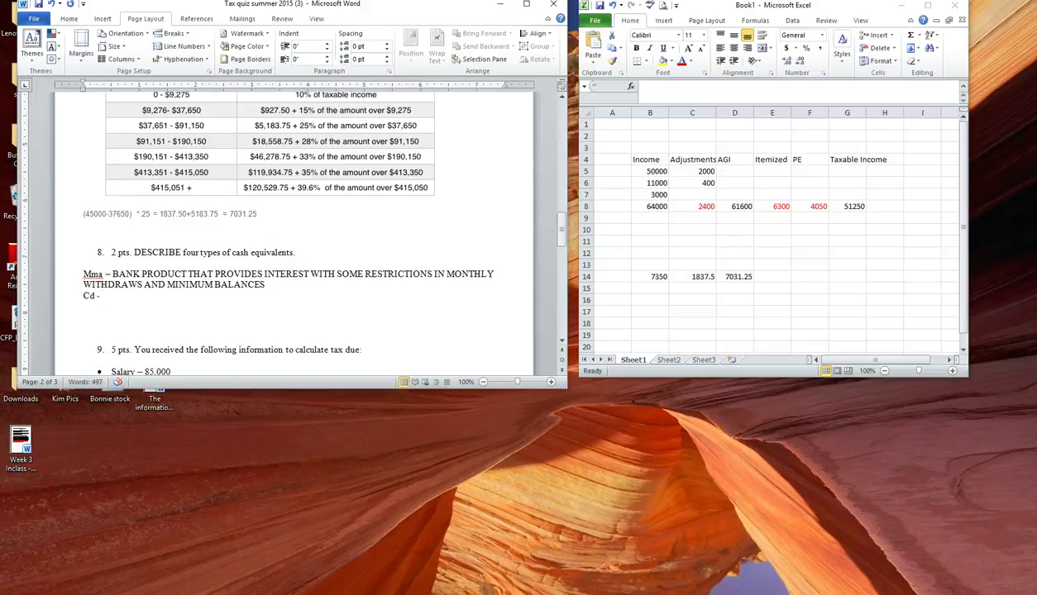
{"action": "type", "text": "MONEY WE COMMIT"}
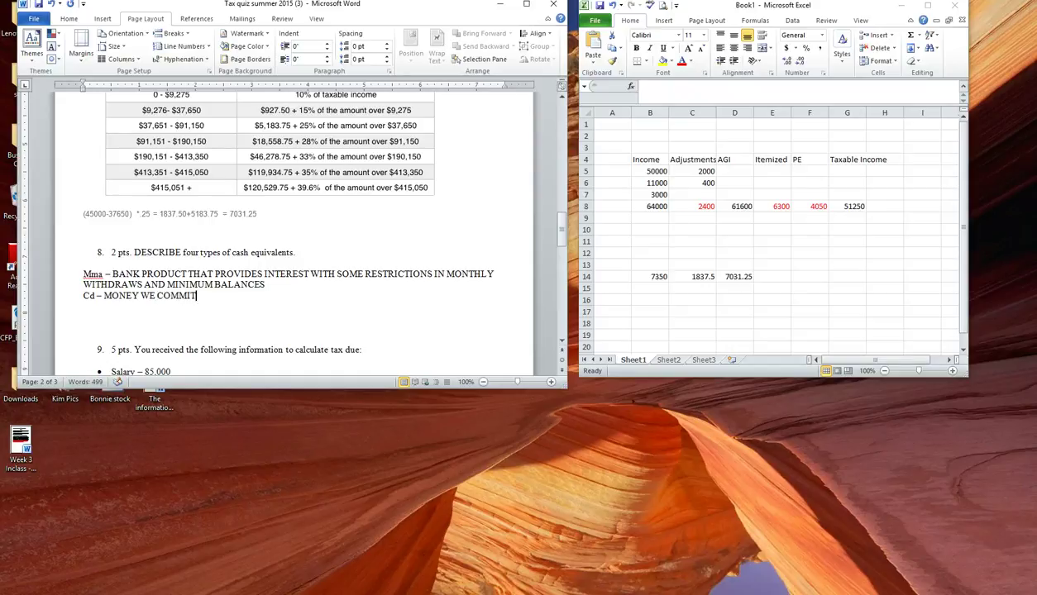
{"action": "type", "text": " FOR A CERTAIN PERIOD OF"}
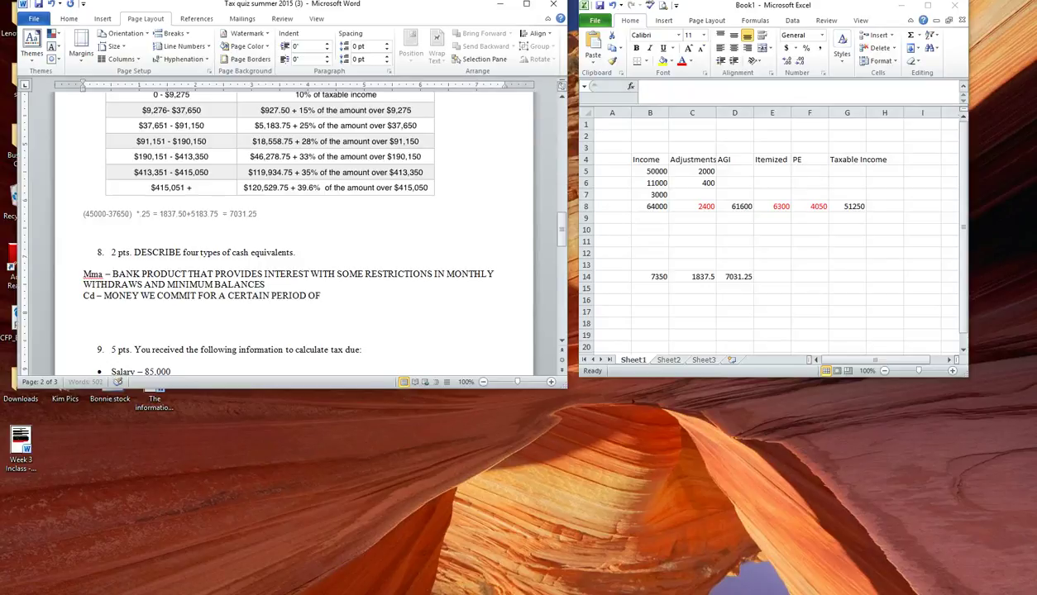
{"action": "type", "text": " TIME IN RETURN FOR INTEREST"}
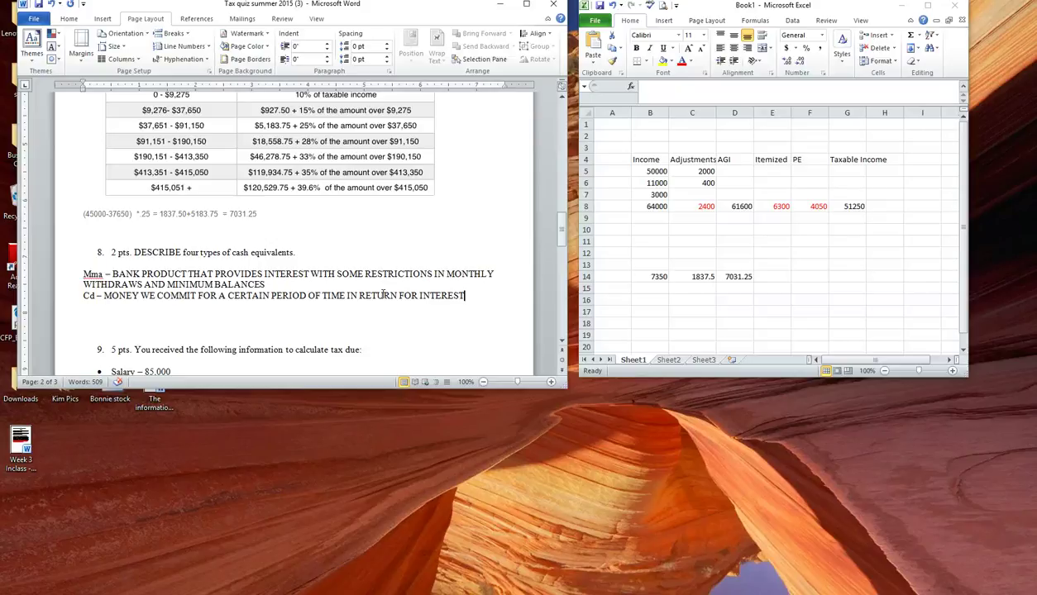
Insert blank lines above question 9 so that the whole question starts on the following page
{"action": "scroll", "coordinate": [383, 294], "scroll_direction": "down", "scroll_amount": 2}
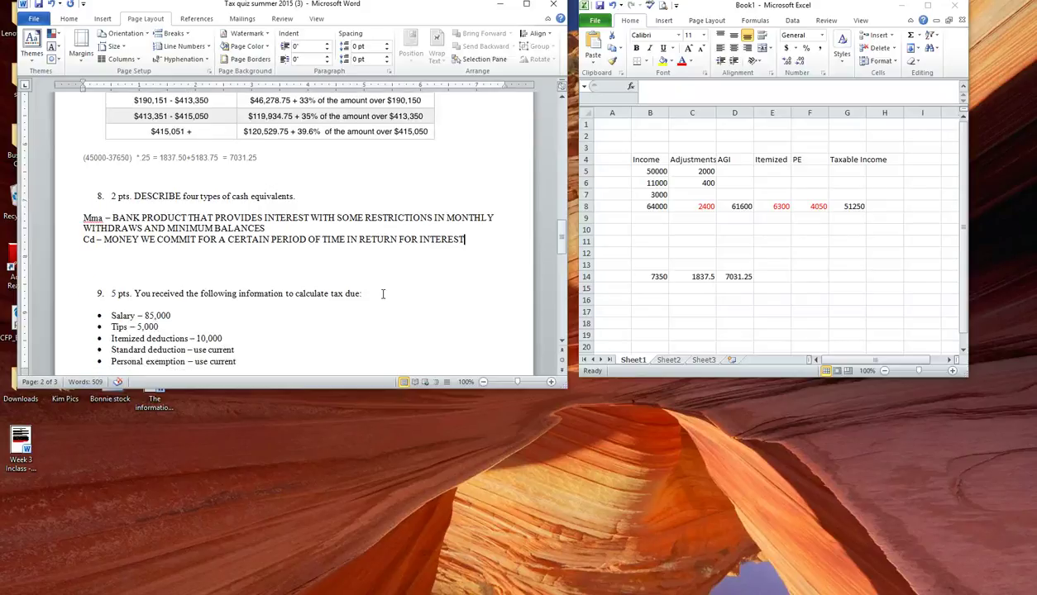
{"action": "scroll", "coordinate": [382, 295], "scroll_direction": "down", "scroll_amount": 6}
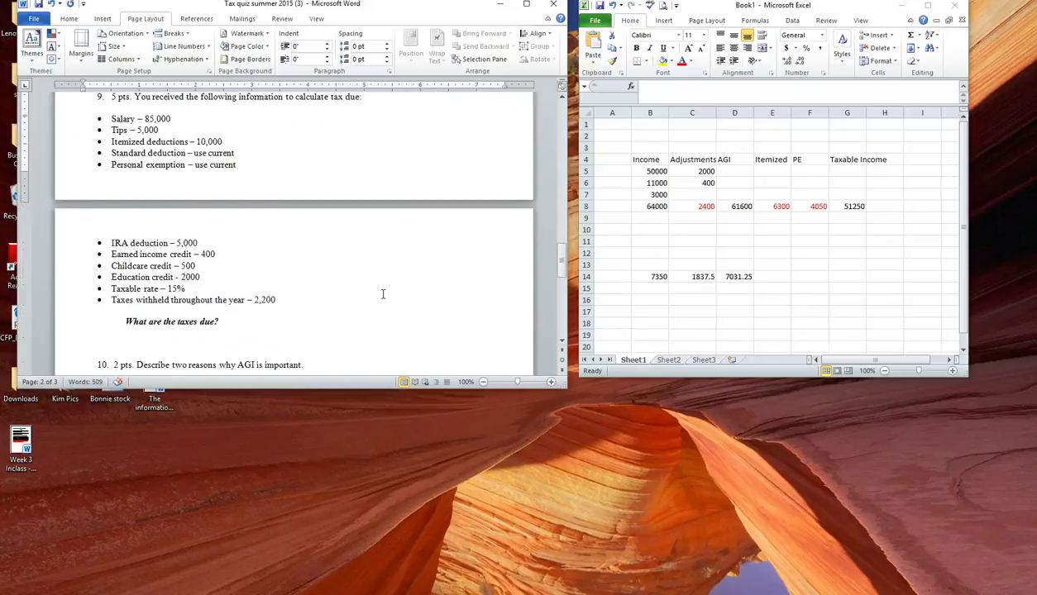
{"action": "left_click", "coordinate": [93, 97]}
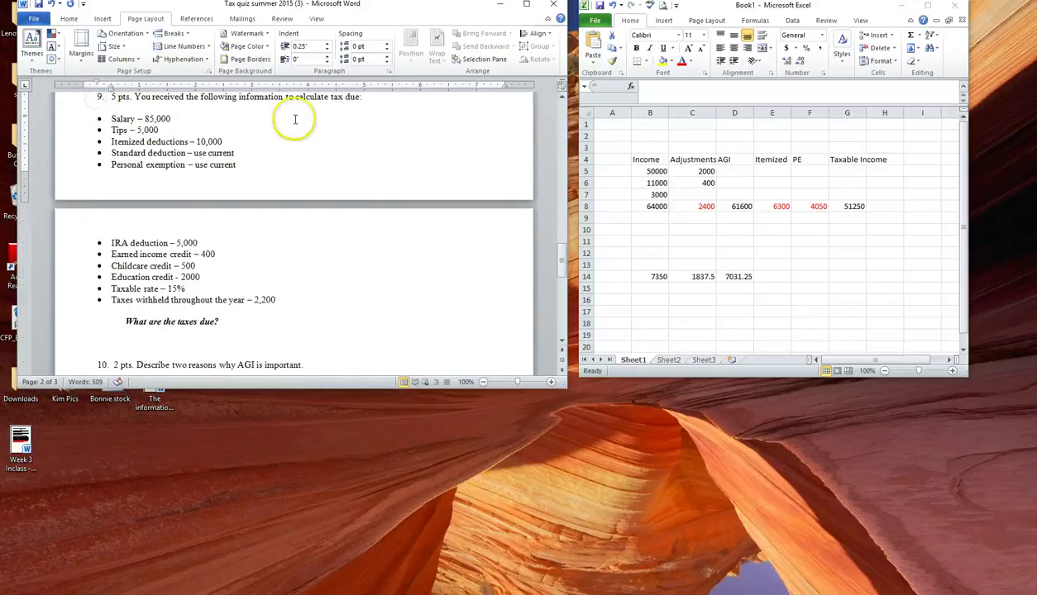
{"action": "scroll", "coordinate": [371, 139], "scroll_direction": "up", "scroll_amount": 2}
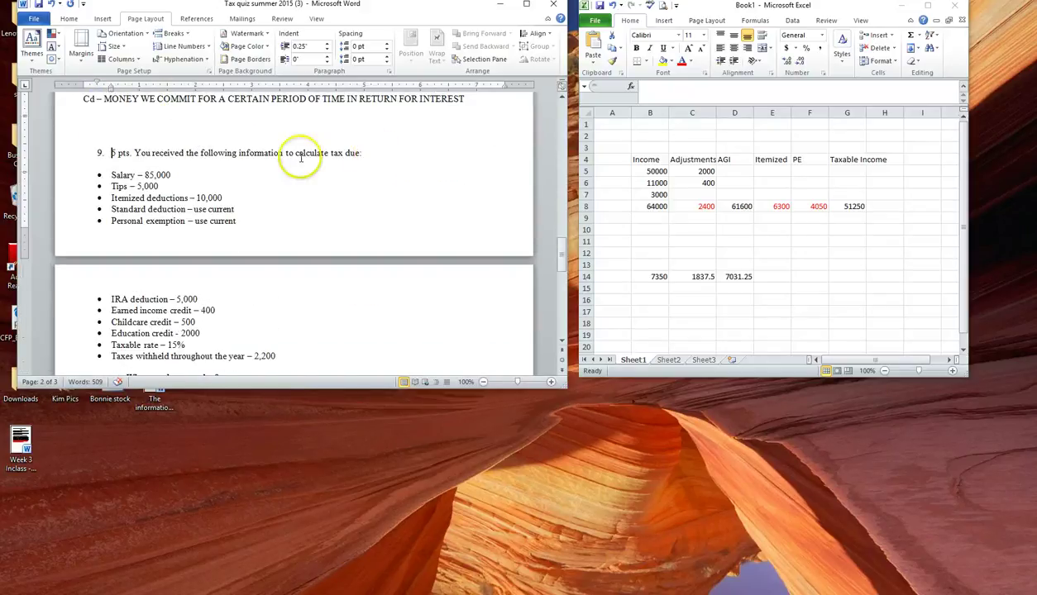
{"action": "left_click", "coordinate": [105, 121]}
{"action": "key", "text": "Return"}
{"action": "key", "text": "Return"}
{"action": "key", "text": "Return"}
{"action": "key", "text": "Return"}
{"action": "key", "text": "Return"}
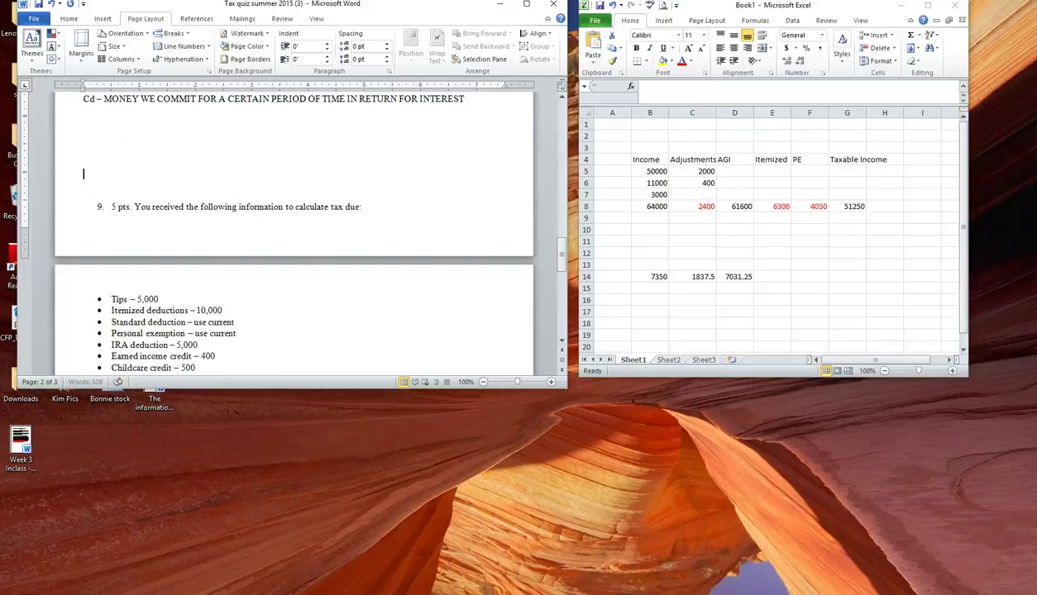
{"action": "key", "text": "Return"}
{"action": "key", "text": "Return"}
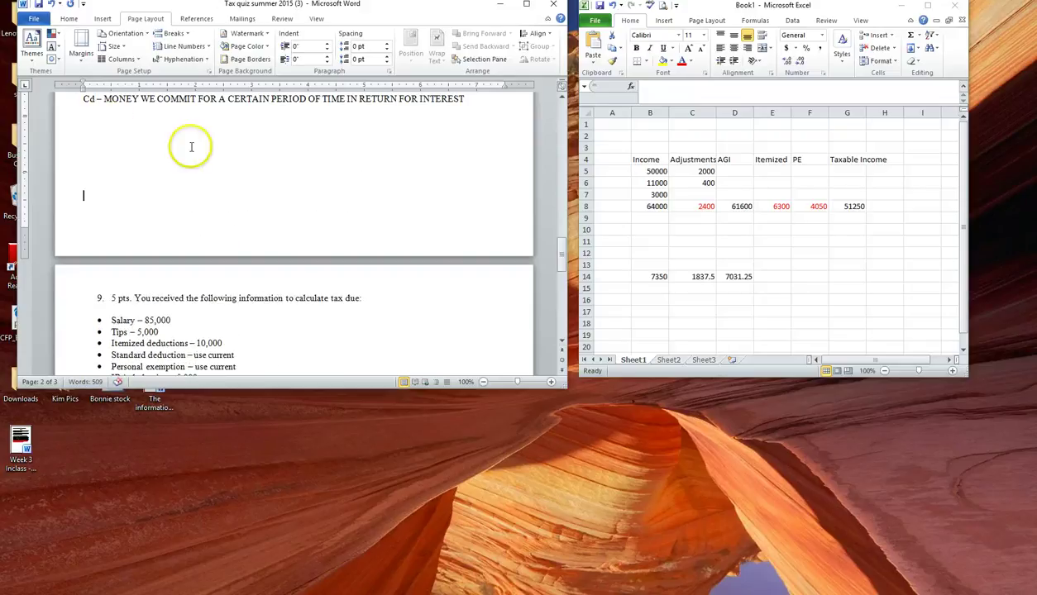
Insert a page break below question 9's "What are the taxes due?" line to separate it from question 10
{"action": "scroll", "coordinate": [220, 169], "scroll_direction": "down", "scroll_amount": 4}
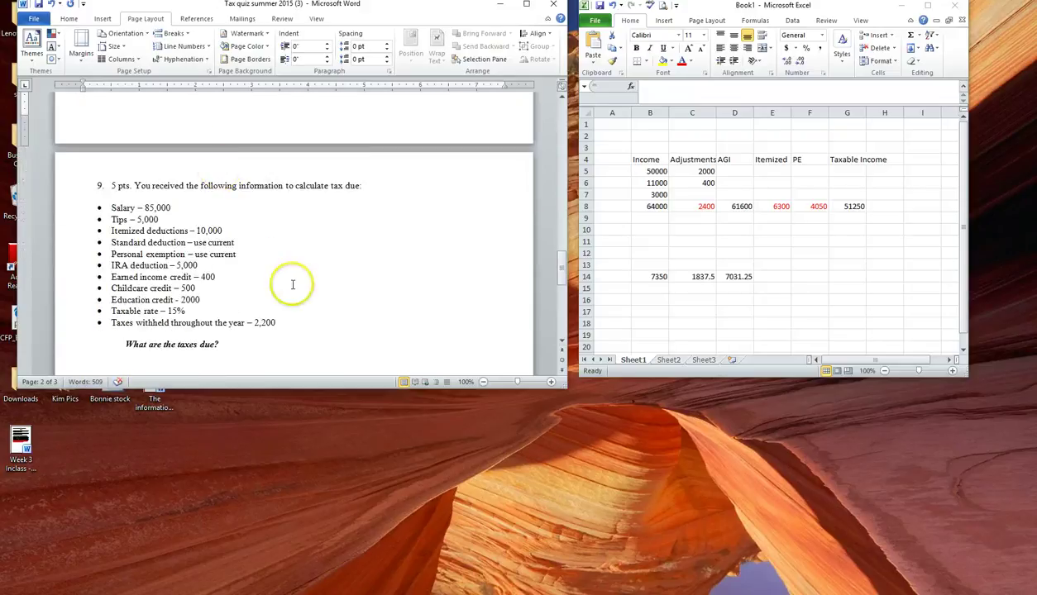
{"action": "scroll", "coordinate": [273, 256], "scroll_direction": "down", "scroll_amount": 1}
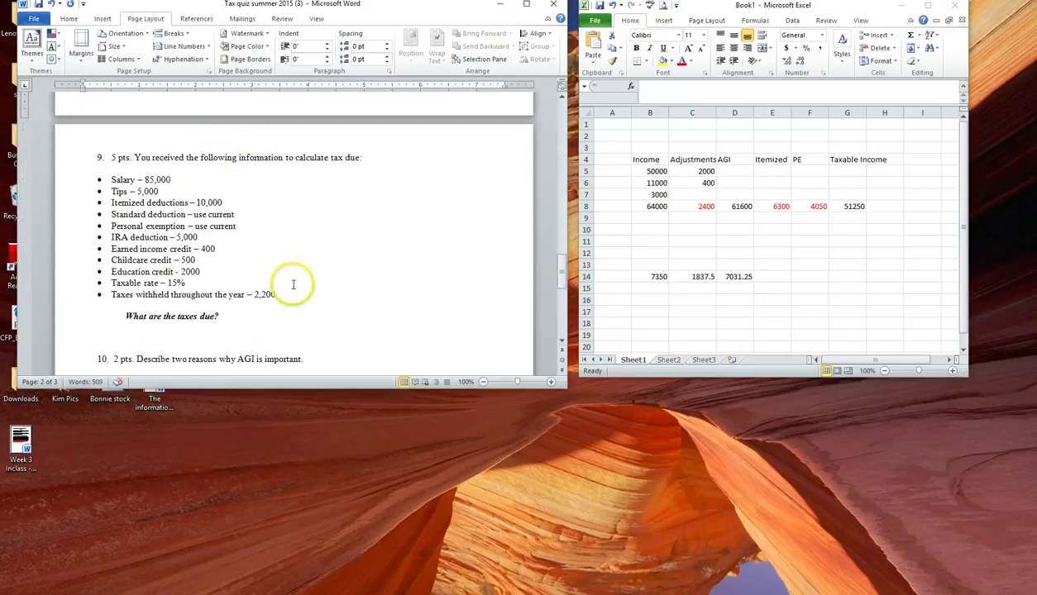
{"action": "left_click", "coordinate": [86, 335]}
{"action": "key", "text": "ctrl+Return"}
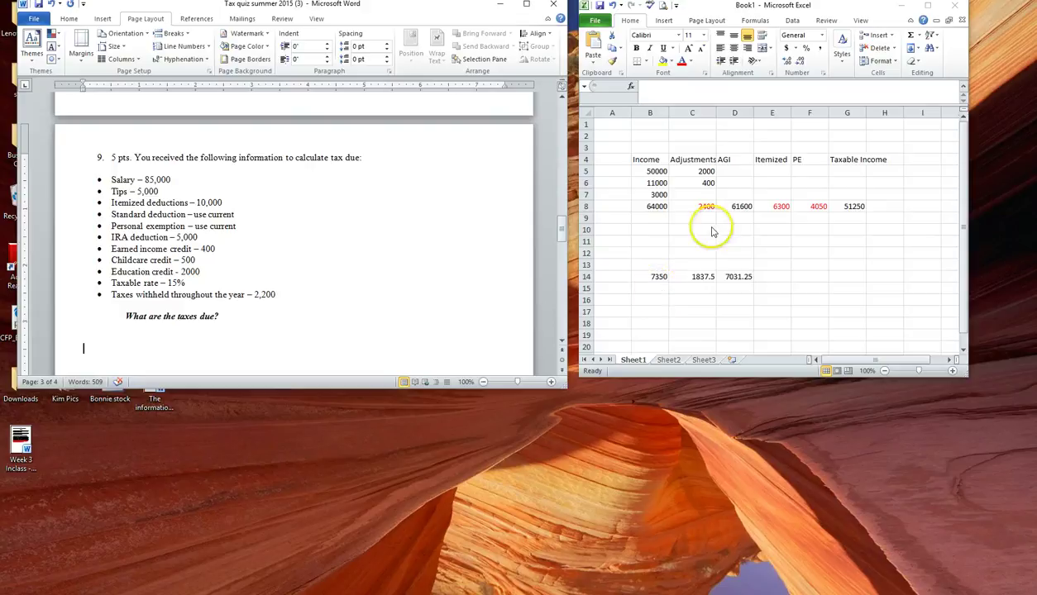
In the Excel workbook, enter the headings "Income" in cell B26 and "Adjustments" in cell C26
{"action": "scroll", "coordinate": [707, 226], "scroll_direction": "down", "scroll_amount": 6}
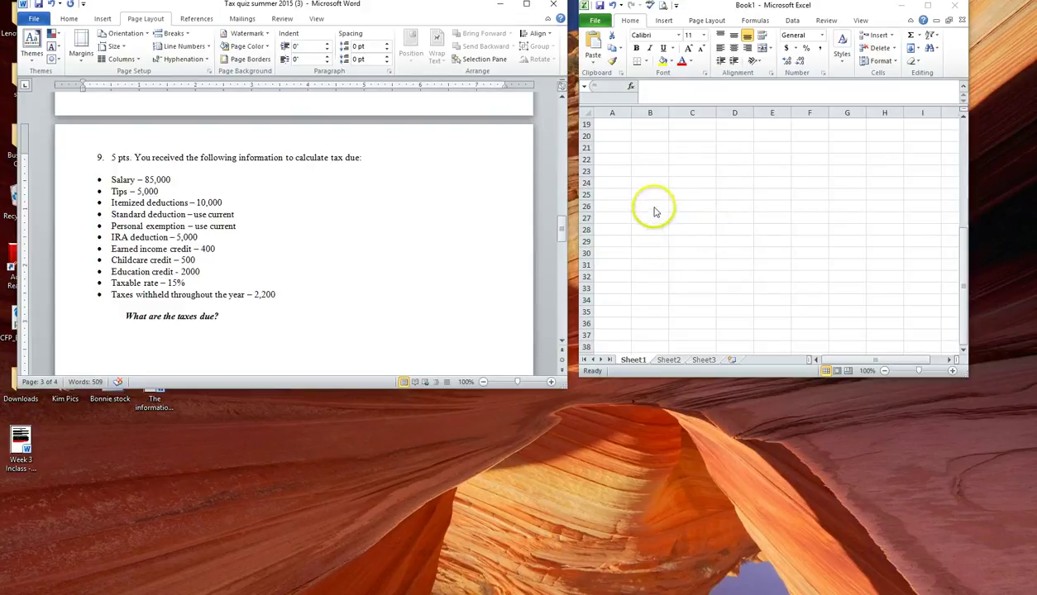
{"action": "left_click", "coordinate": [651, 206]}
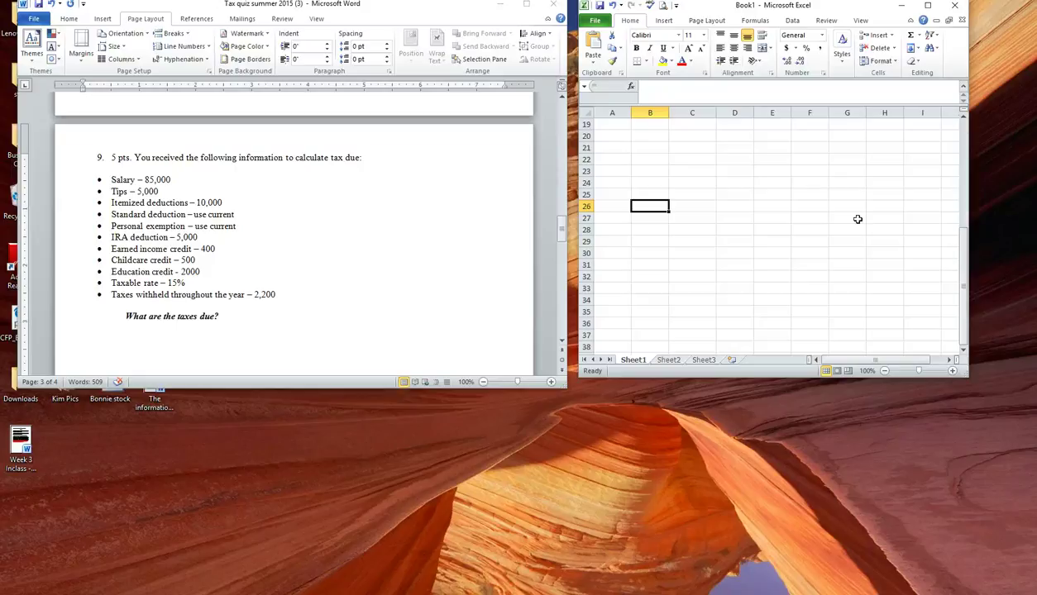
{"action": "type", "text": "INCOME"}
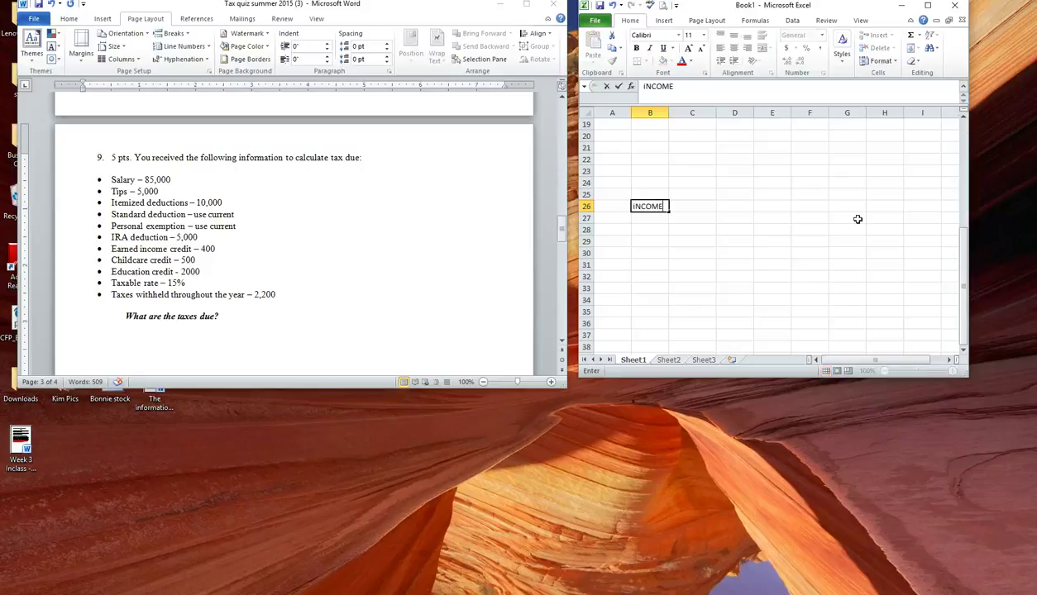
{"action": "key", "text": "Tab"}
{"action": "type", "text": "Ad"}
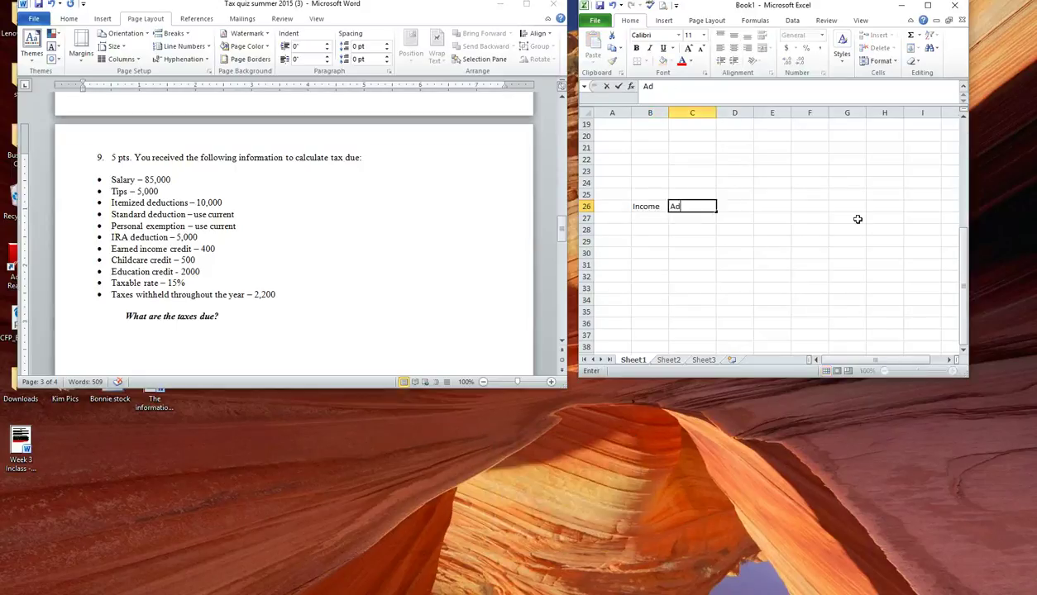
{"action": "type", "text": "justments"}
{"action": "key", "text": "Tab"}
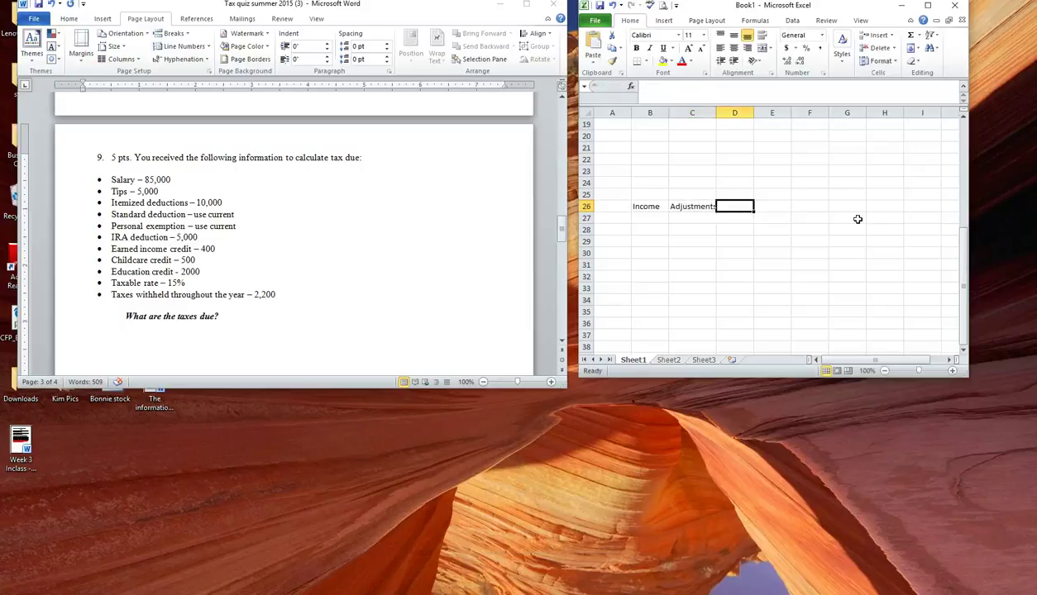
Enter the question 9 salary 85000 in cell B28 and the tips 5000 in cell B29
{"action": "left_click", "coordinate": [641, 230]}
{"action": "type", "text": "85000"}
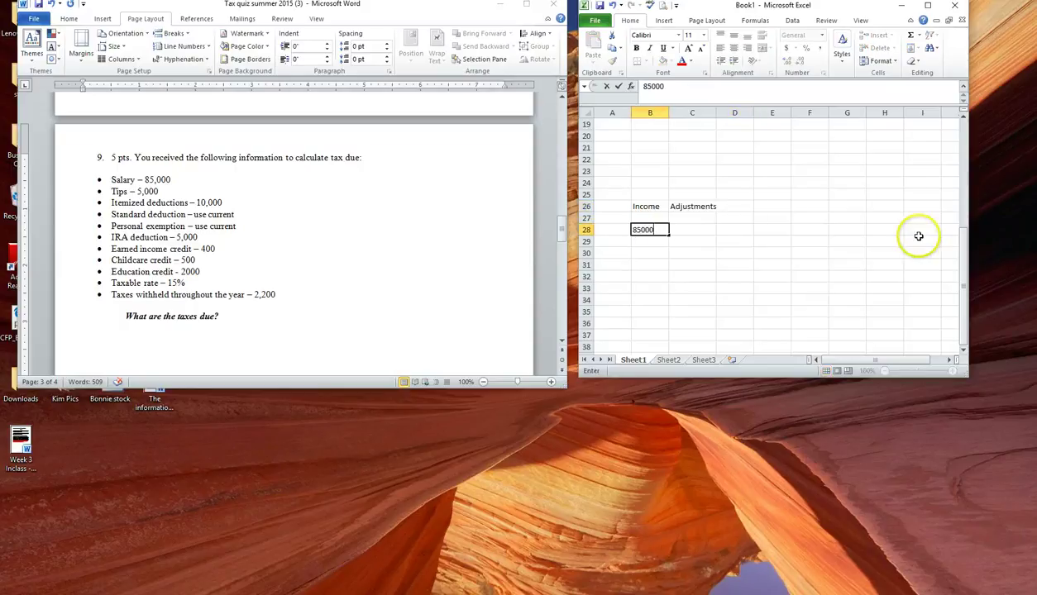
{"action": "key", "text": "Return"}
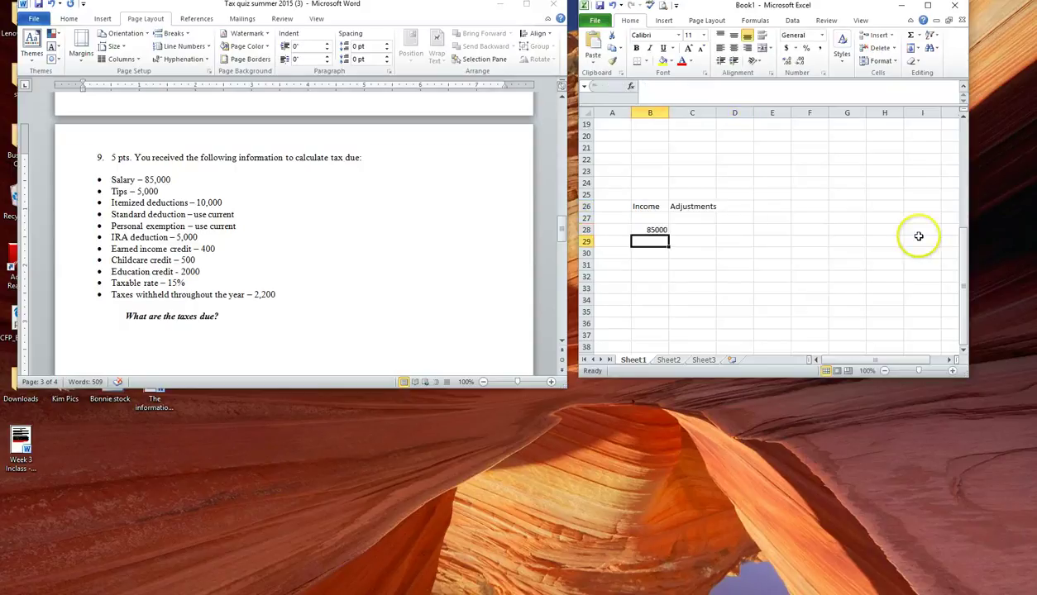
{"action": "type", "text": "5000"}
{"action": "key", "text": "Return"}
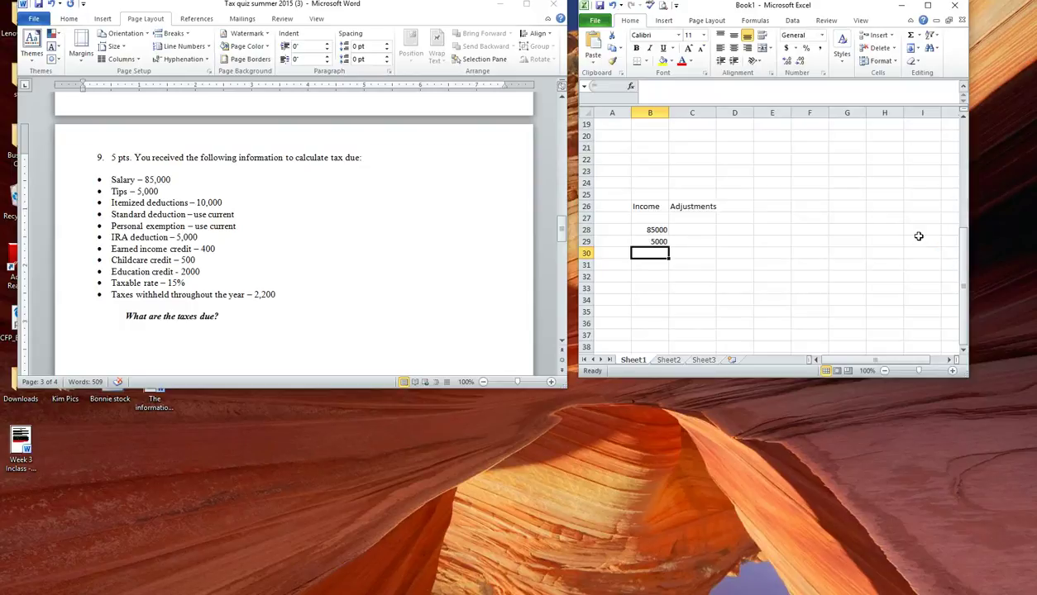
Enter the IRA deduction 5000 in cell C28 under the "Adjustments" heading
{"action": "key", "text": "Right"}
{"action": "key", "text": "Up"}
{"action": "key", "text": "Up"}
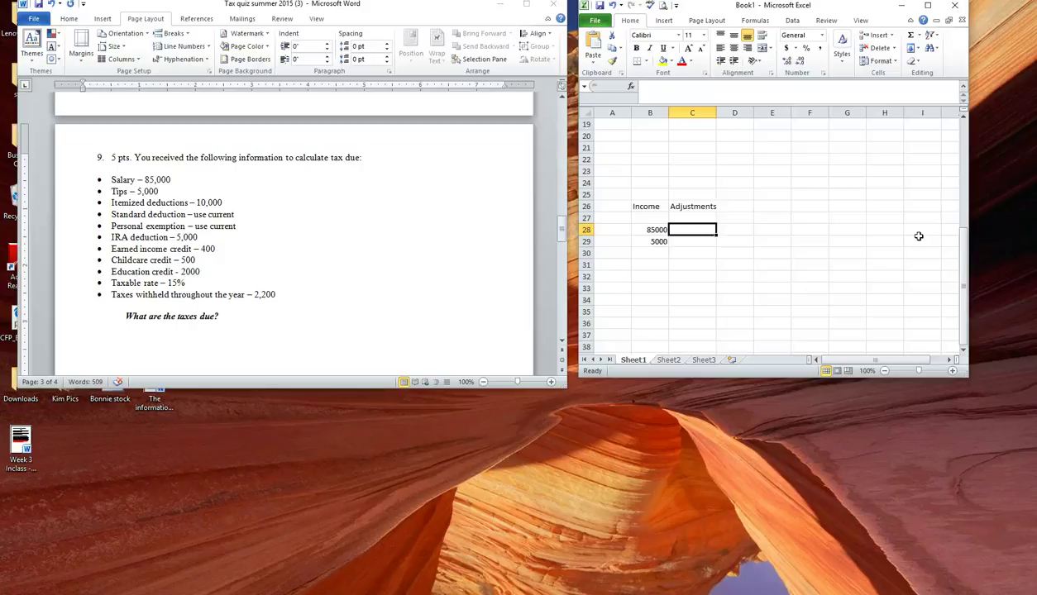
{"action": "type", "text": "5000"}
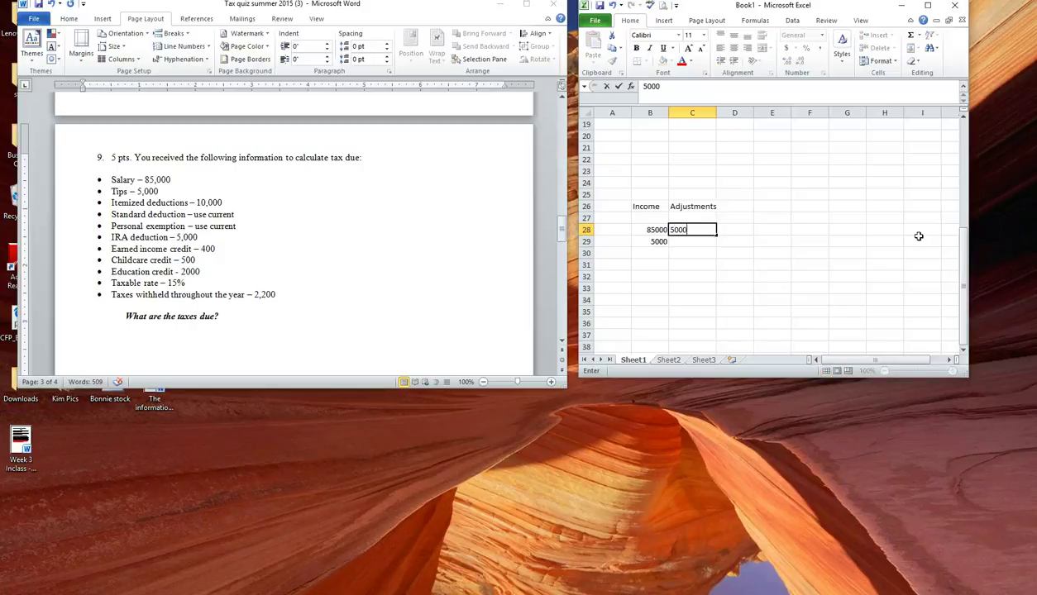
{"action": "left_click", "coordinate": [917, 232]}
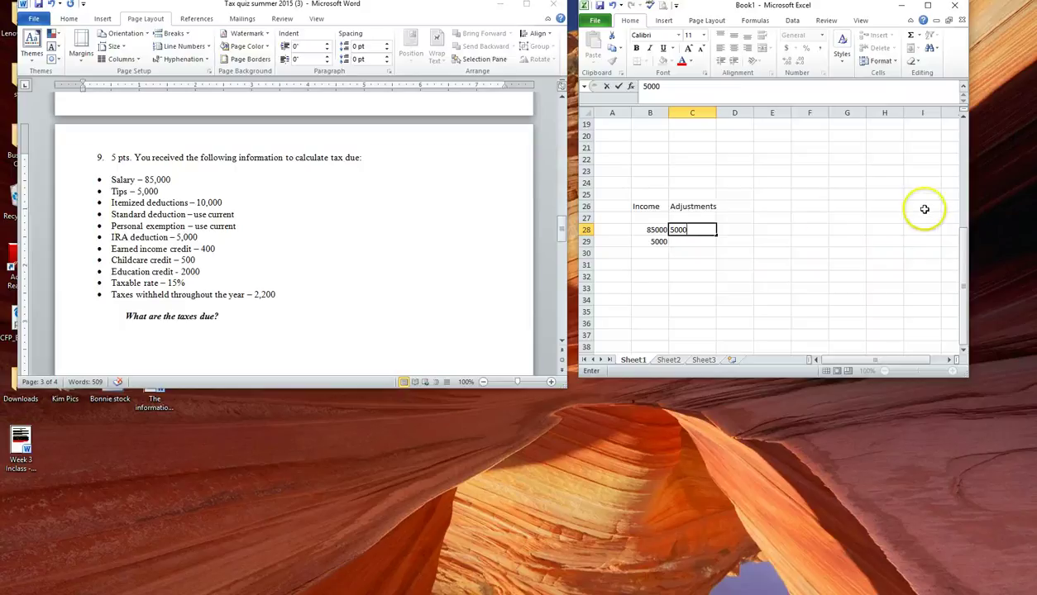
Enter the heading "AGI" in cell D26 beside "Adjustments"
{"action": "left_click", "coordinate": [743, 205]}
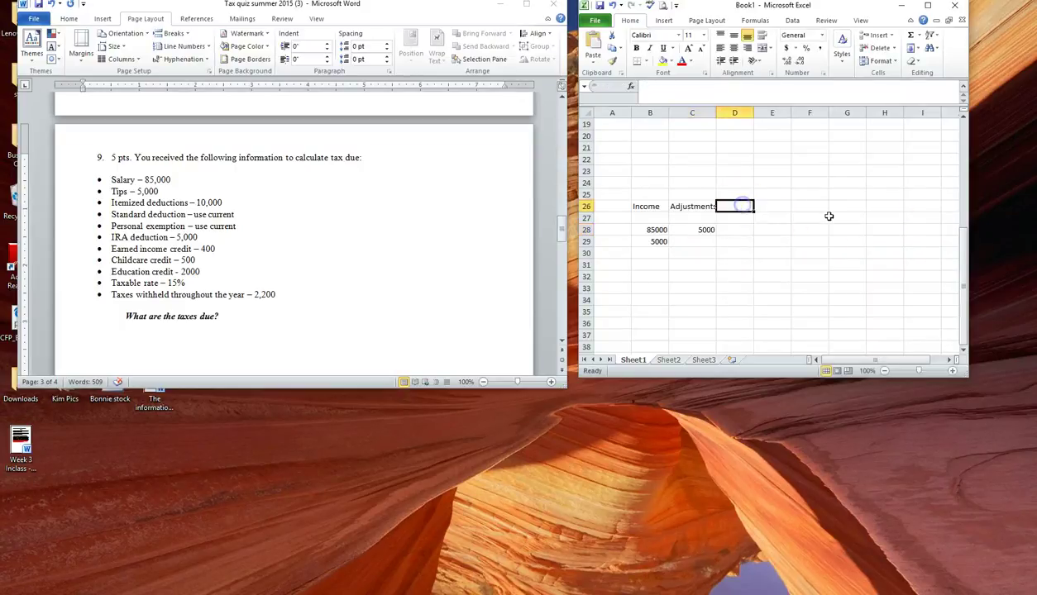
{"action": "type", "text": "AGE"}
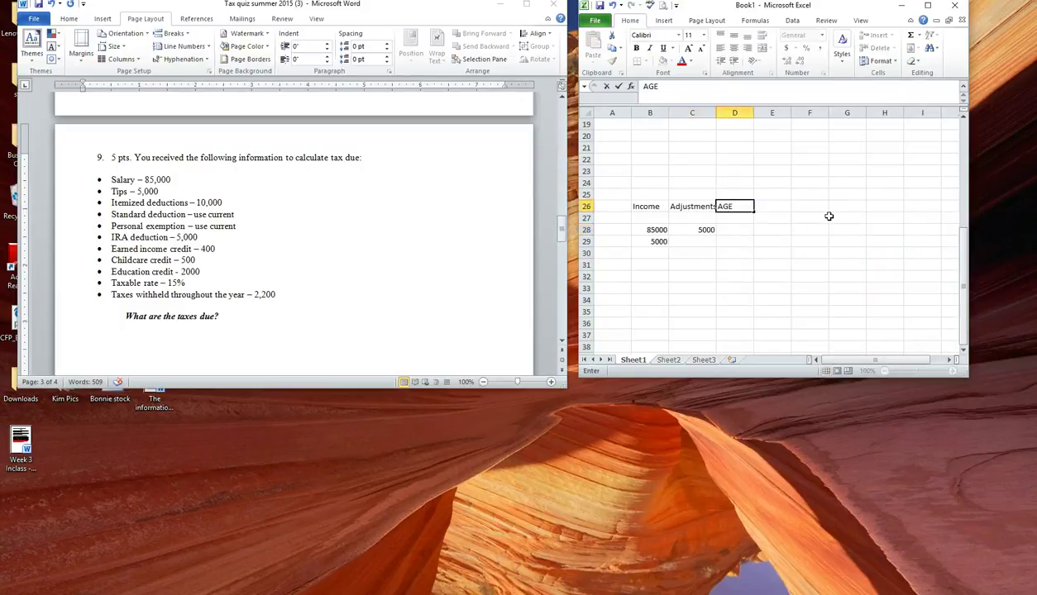
{"action": "key", "text": "BackSpace"}
{"action": "type", "text": "I"}
{"action": "key", "text": "Return"}
Total the income in cell B31 with a SUM formula over B28:B30
{"action": "key", "text": "Down"}
{"action": "key", "text": "Down"}
{"action": "key", "text": "Down"}
{"action": "key", "text": "Down"}
{"action": "key", "text": "Left"}
{"action": "key", "text": "Left"}
{"action": "key", "text": "Left"}
{"action": "key", "text": "Right"}
{"action": "type", "text": "=sum("}
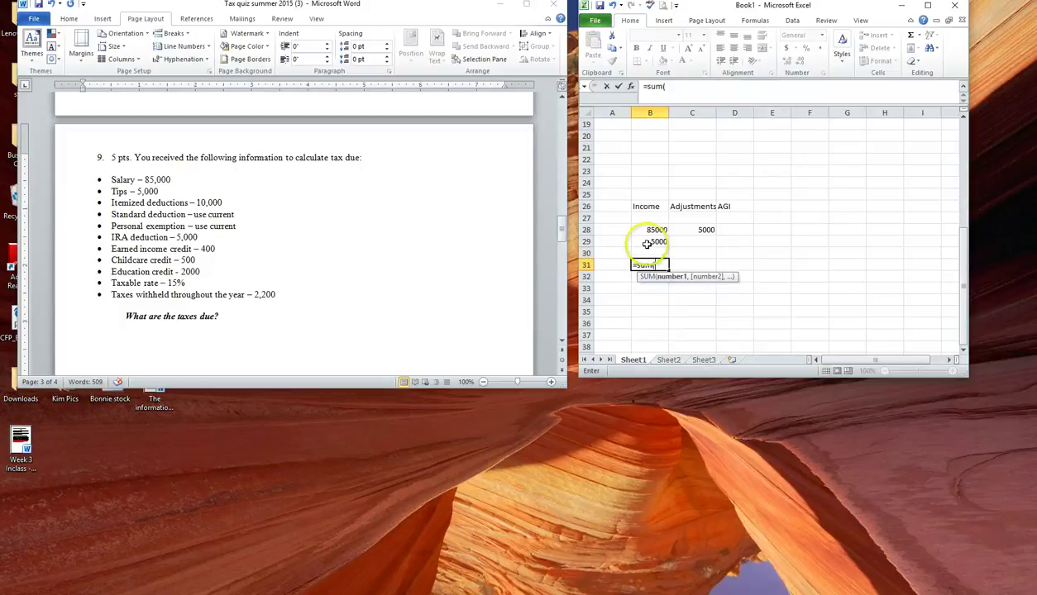
{"action": "left_click_drag", "start_coordinate": [651, 230], "coordinate": [653, 250]}
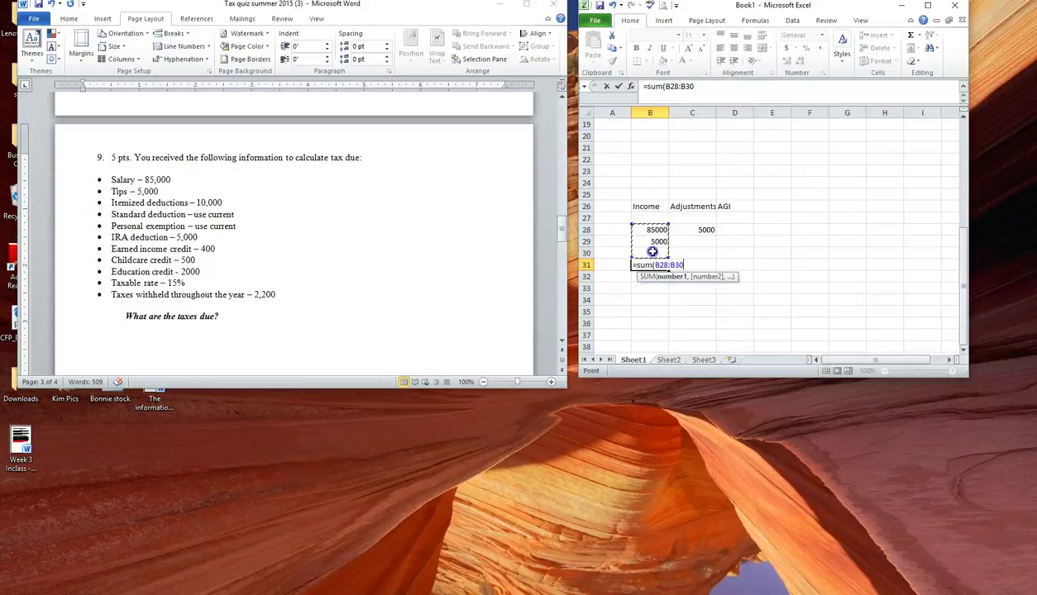
{"action": "key", "text": "Return"}
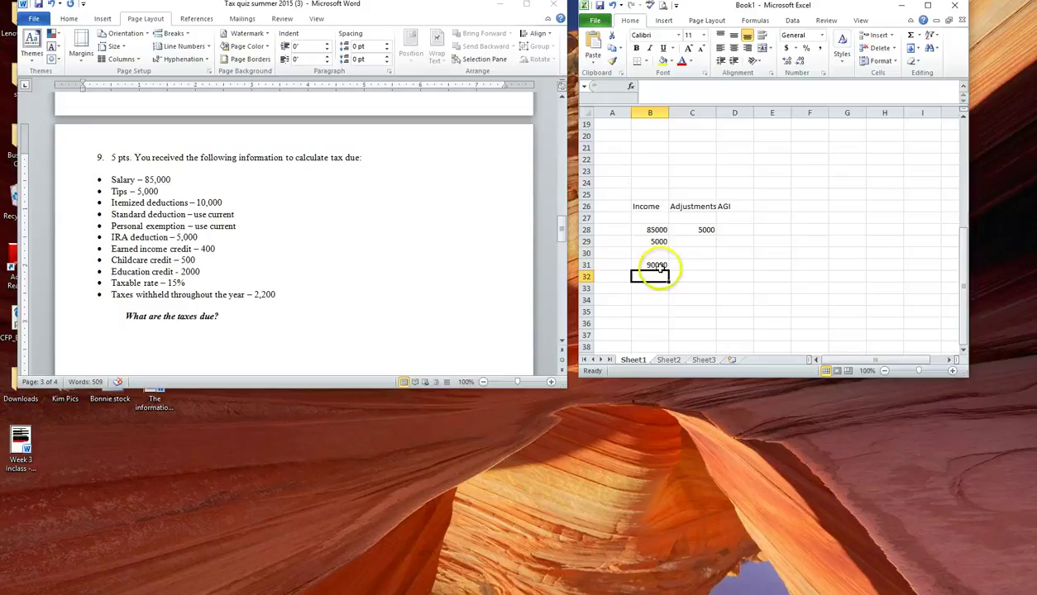
Copy the SUM formula from cell B31 to C31 to total the adjustments
{"action": "left_click", "coordinate": [654, 263]}
{"action": "key", "text": "ctrl+c"}
{"action": "left_click", "coordinate": [705, 265]}
{"action": "key", "text": "ctrl+v"}
Calculate the adjusted gross income in cell D31 with the formula =B31-C31
{"action": "left_click", "coordinate": [732, 265]}
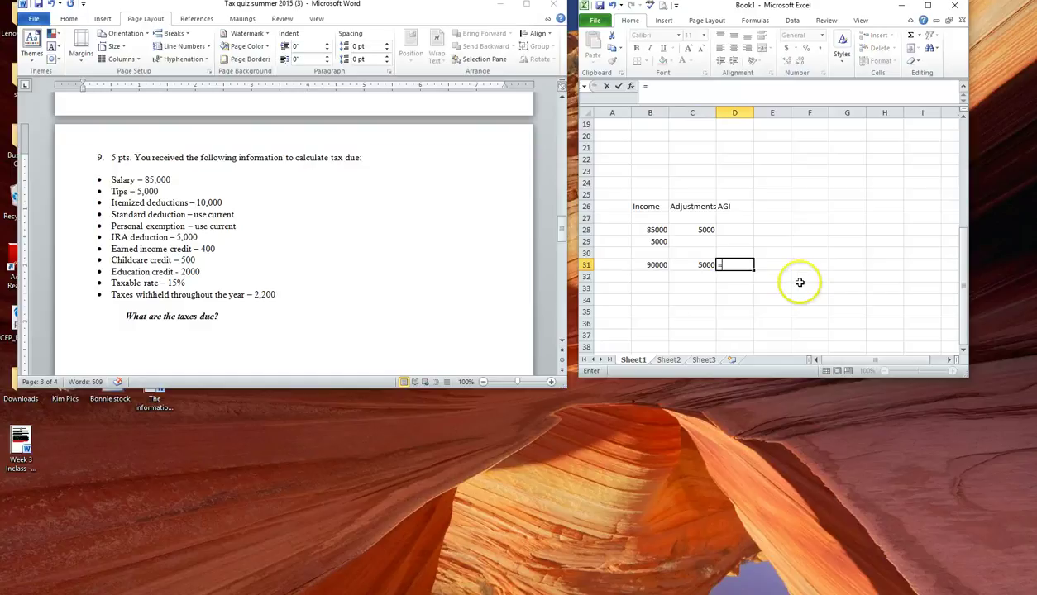
{"action": "type", "text": "="}
{"action": "left_click", "coordinate": [652, 264]}
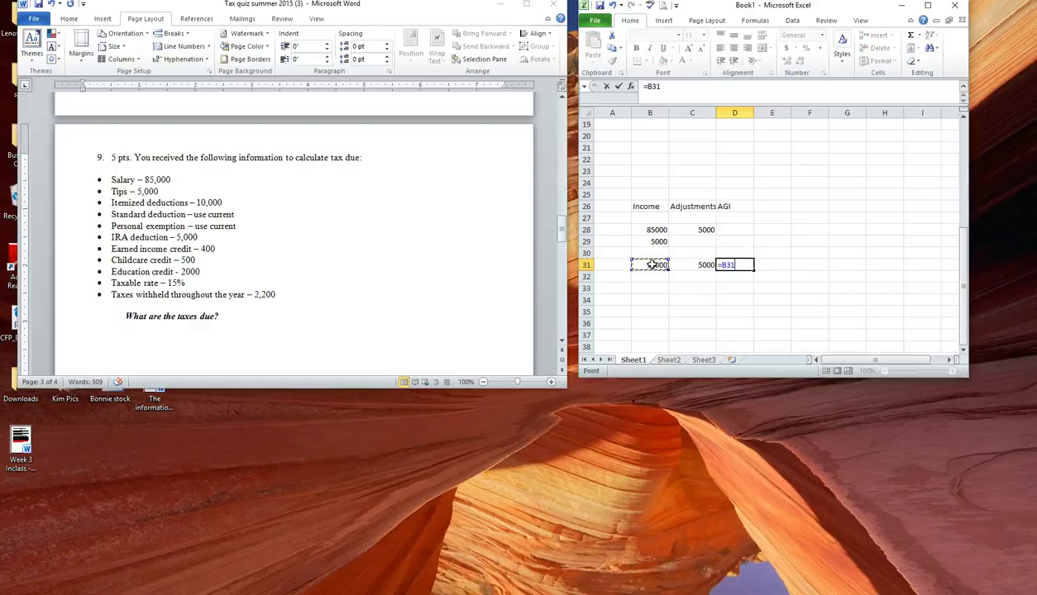
{"action": "type", "text": "-"}
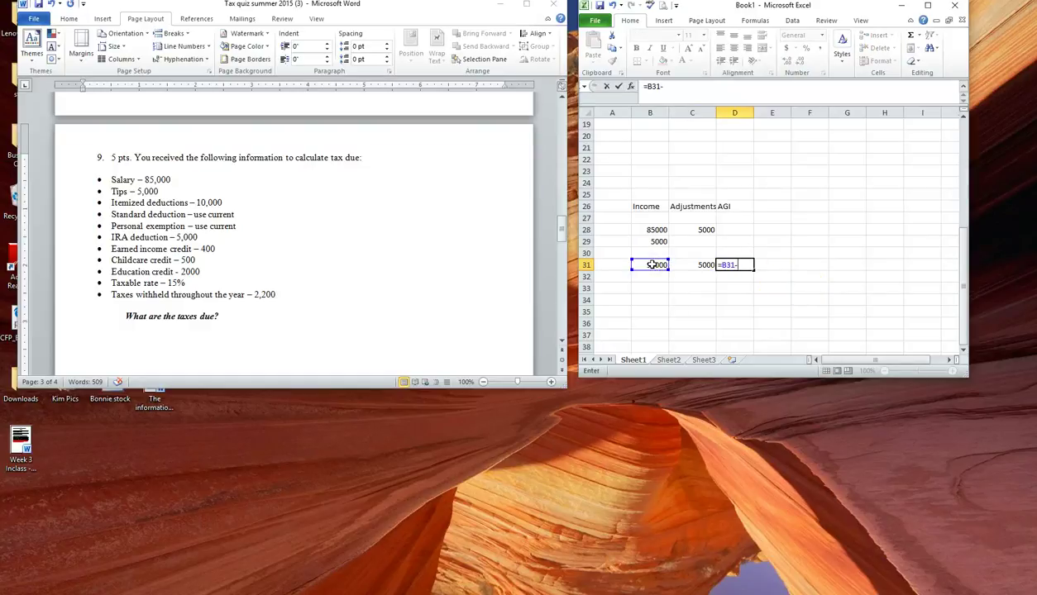
{"action": "left_click", "coordinate": [694, 265]}
{"action": "key", "text": "Return"}
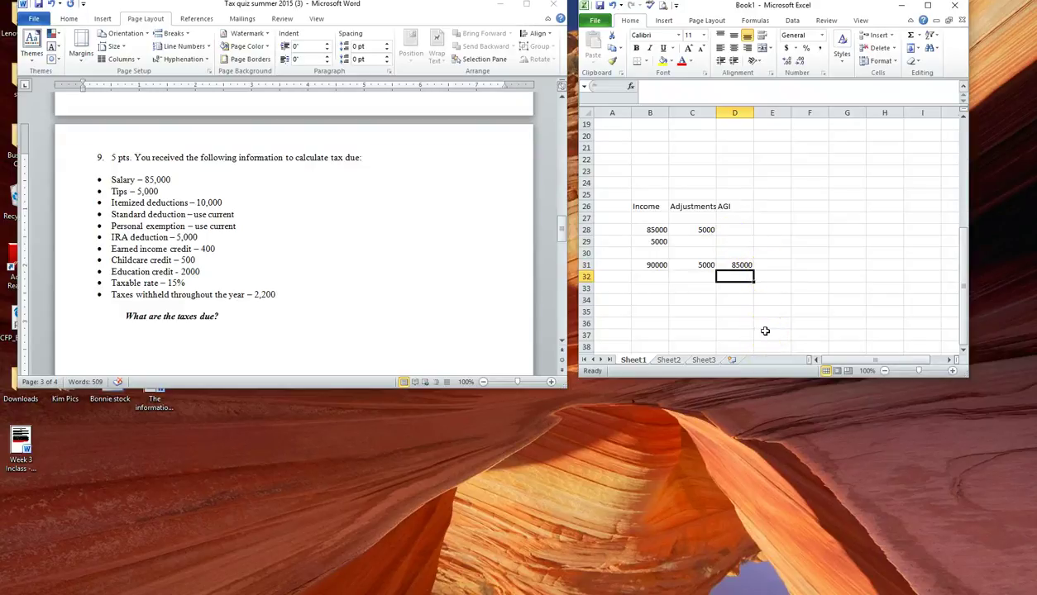
In the Word quiz, add 6300 after "Standard deduction – use current" in question 9
{"action": "left_click", "coordinate": [237, 216]}
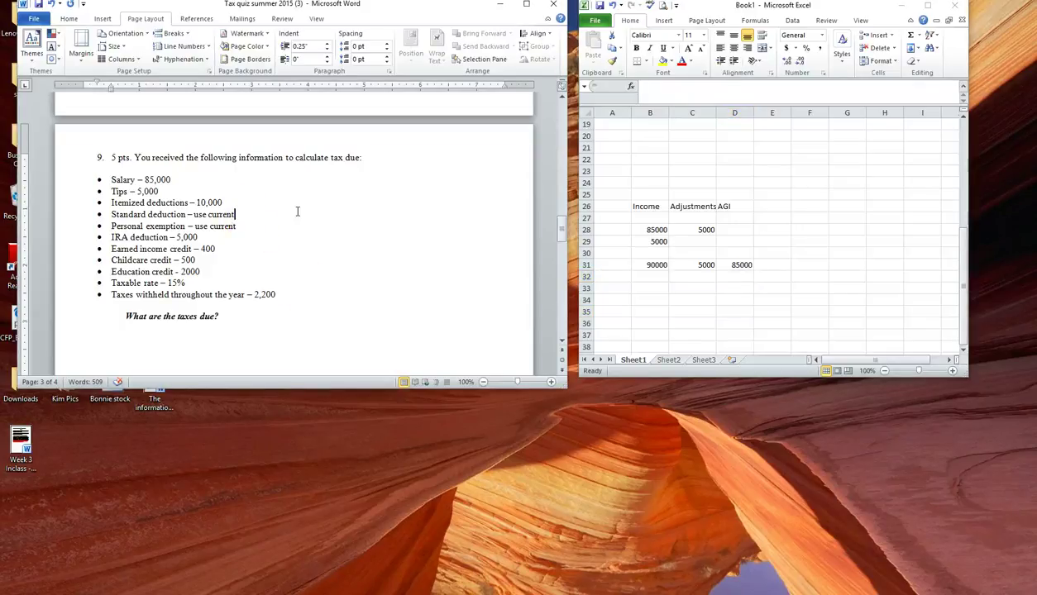
{"action": "type", "text": "6300"}
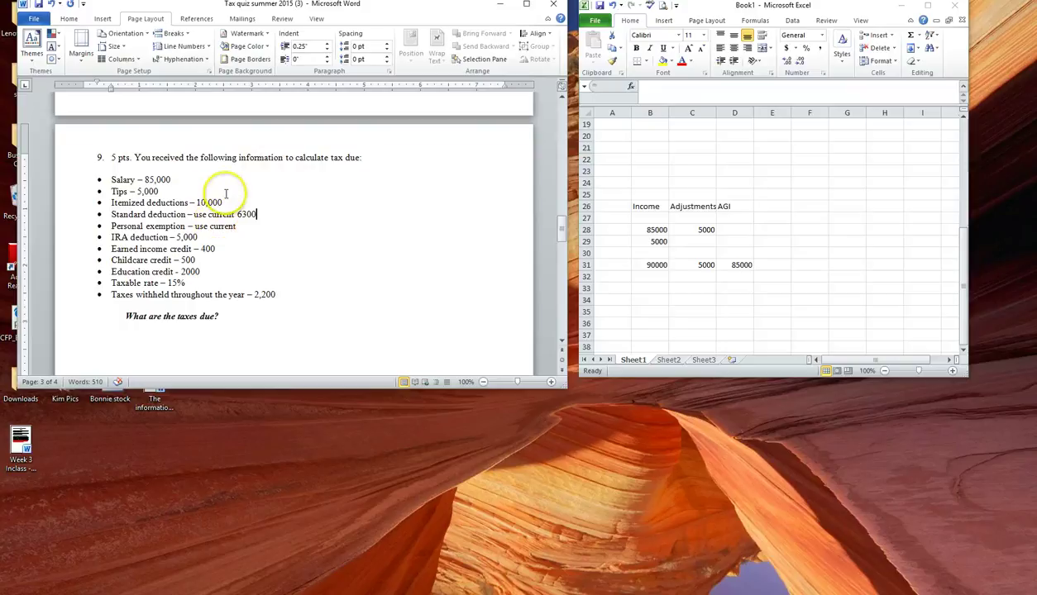
Back in the Excel workbook, enter the heading "ID" in cell E26 and the itemized deductions 10000 in E31
{"action": "left_click", "coordinate": [772, 212]}
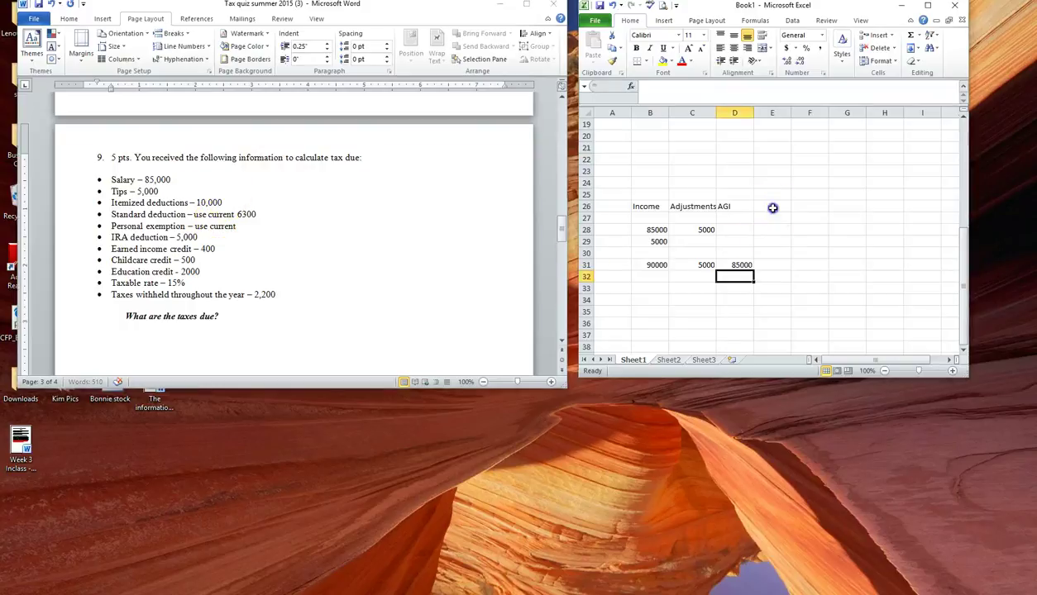
{"action": "left_click", "coordinate": [774, 263]}
{"action": "left_click", "coordinate": [771, 206]}
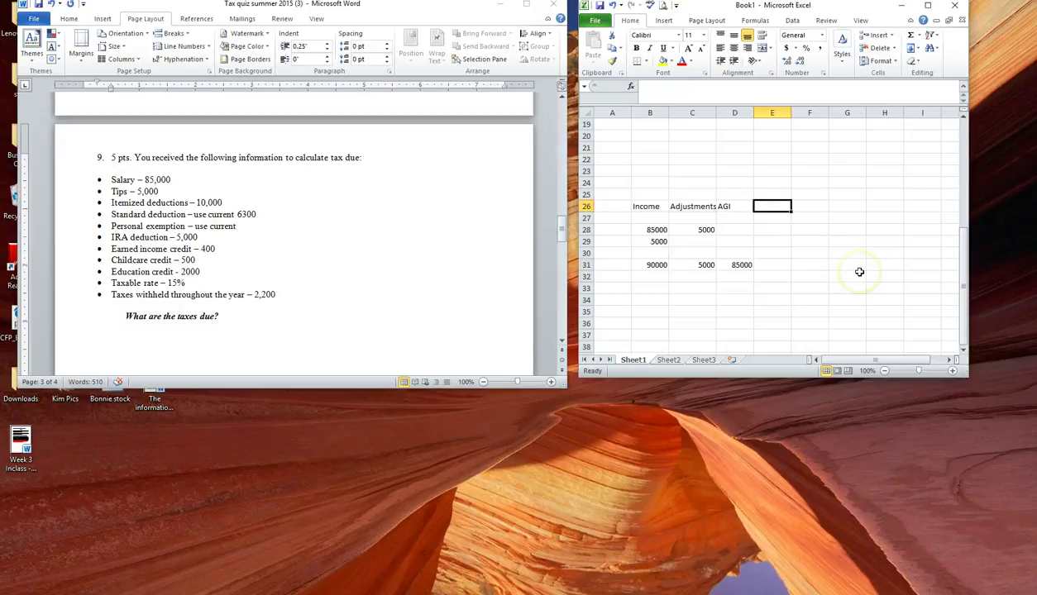
{"action": "type", "text": "ID"}
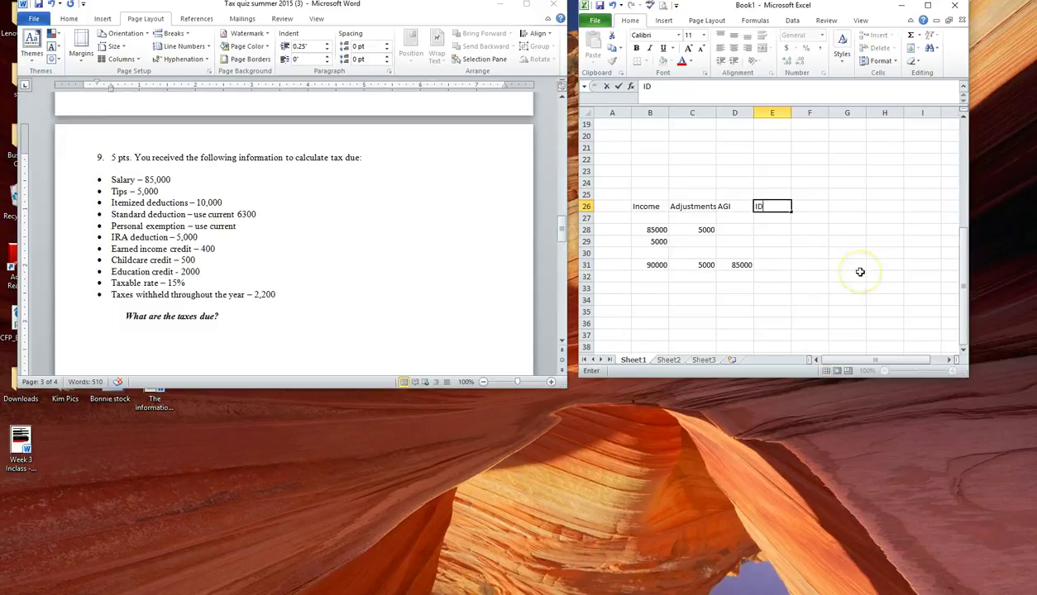
{"action": "key", "text": "Return"}
{"action": "key", "text": "Down"}
{"action": "key", "text": "Down"}
{"action": "key", "text": "Down"}
{"action": "key", "text": "Down"}
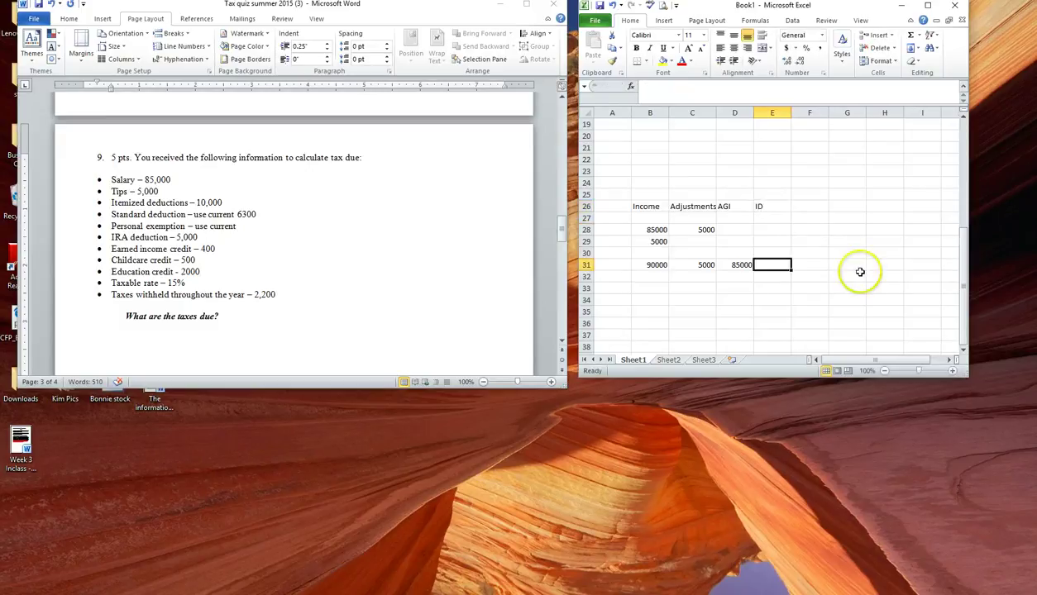
{"action": "type", "text": "10000"}
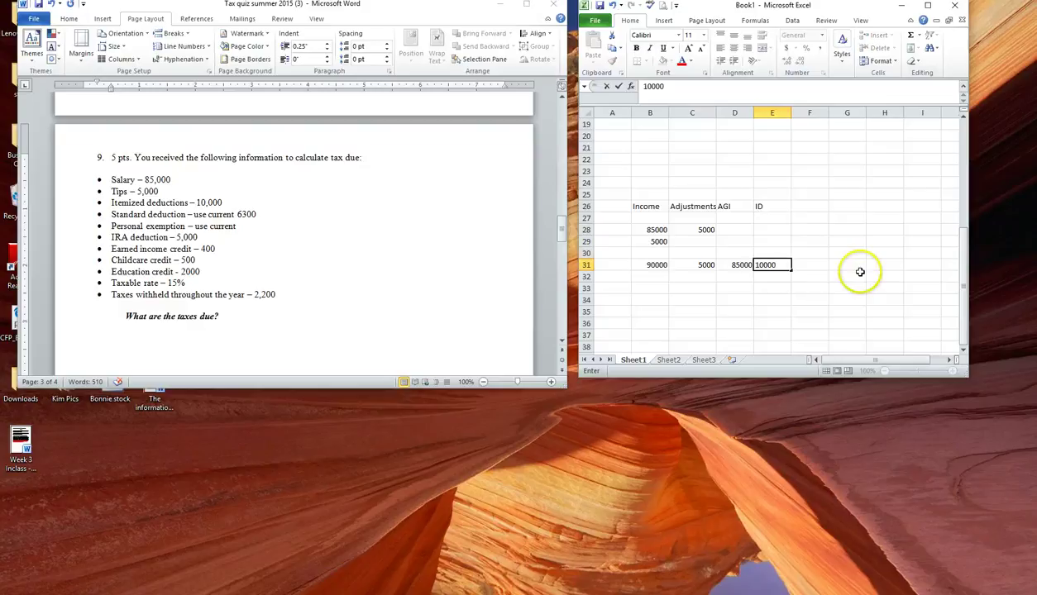
{"action": "key", "text": "Tab"}
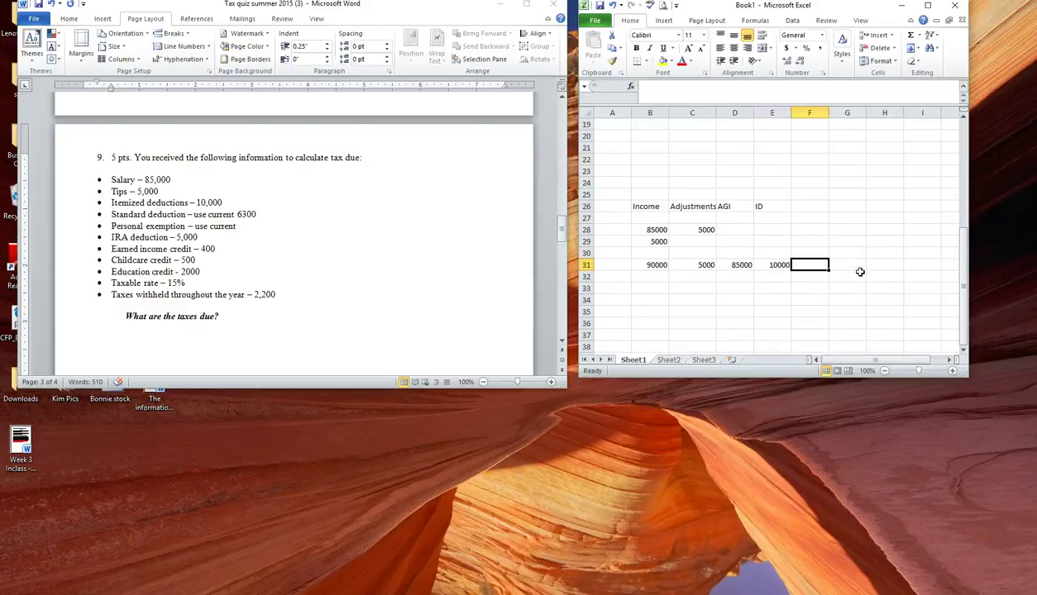
Enter the personal exemption 4050 in cell F31 and the heading "PE" in F26
{"action": "type", "text": "4050"}
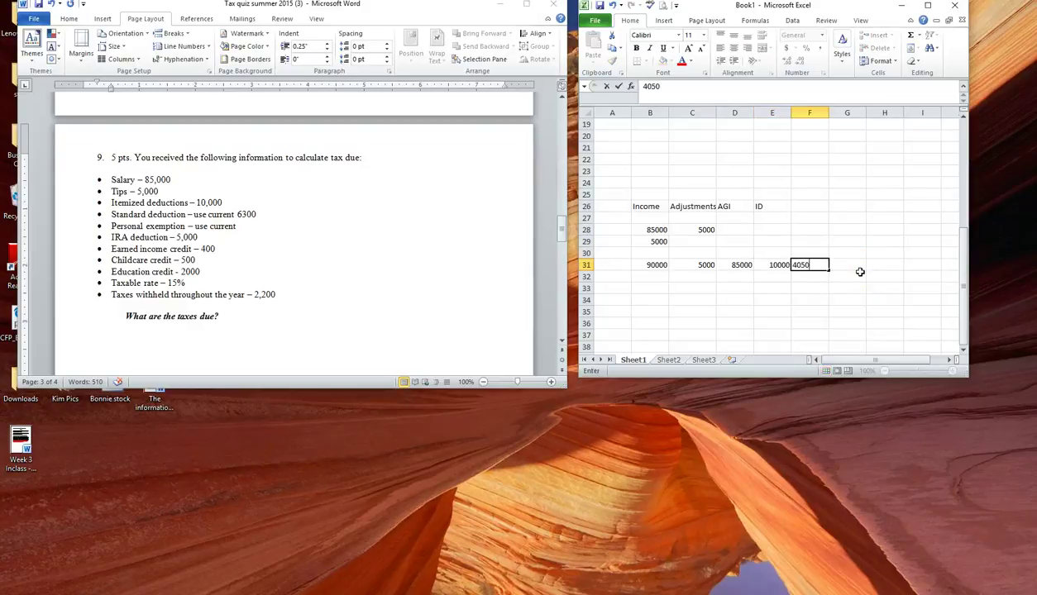
{"action": "left_click", "coordinate": [815, 206]}
{"action": "type", "text": "PE"}
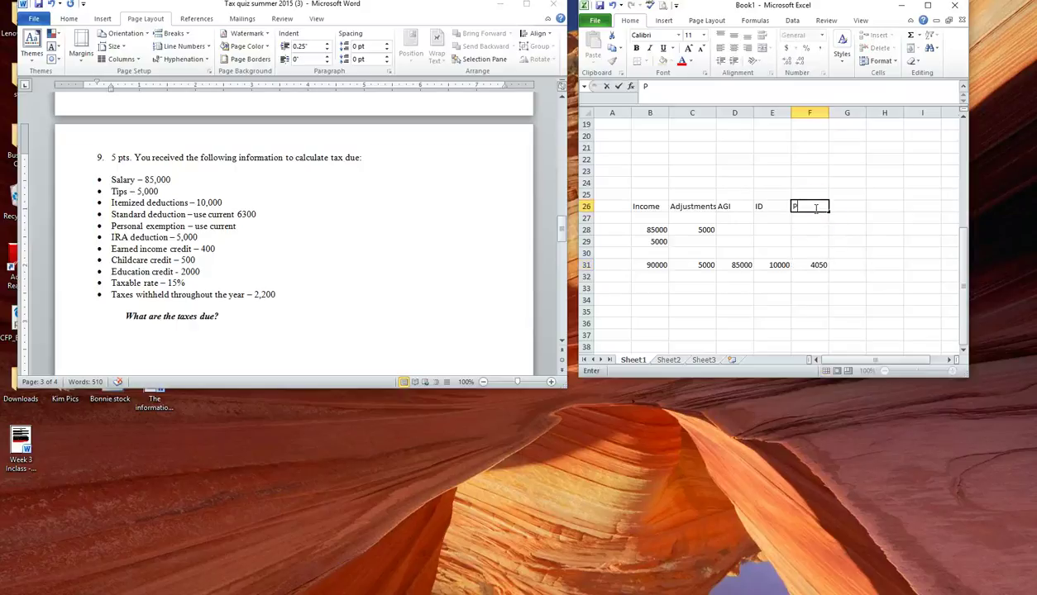
{"action": "key", "text": "Return"}
Calculate the taxable income in cell G31 with the formula =D31-E31-F31
{"action": "key", "text": "Down"}
{"action": "key", "text": "Down"}
{"action": "key", "text": "Down"}
{"action": "key", "text": "Down"}
{"action": "key", "text": "Tab"}
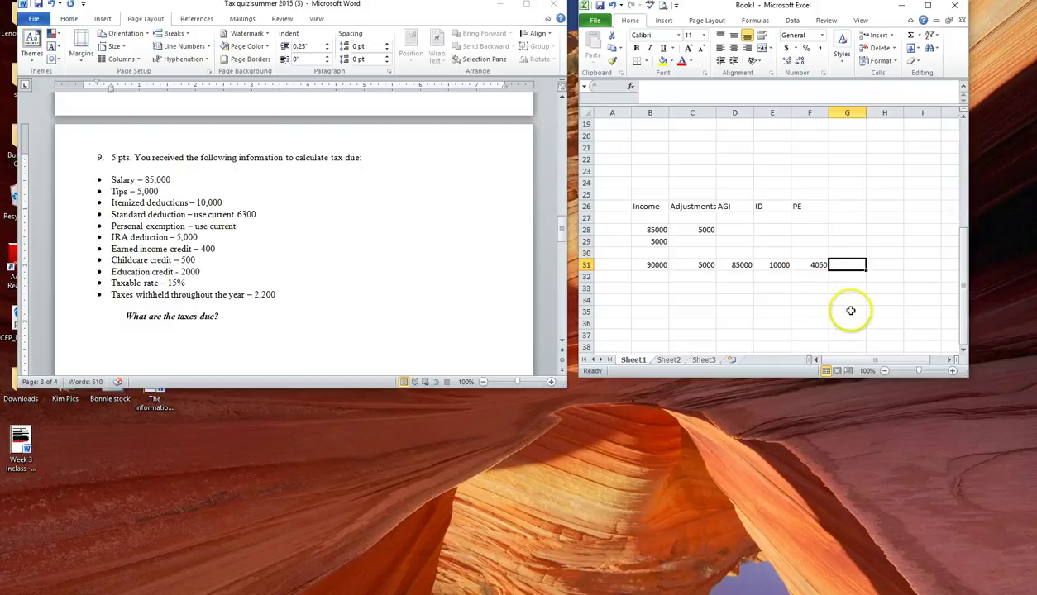
{"action": "type", "text": "="}
{"action": "left_click", "coordinate": [744, 265]}
{"action": "type", "text": "-"}
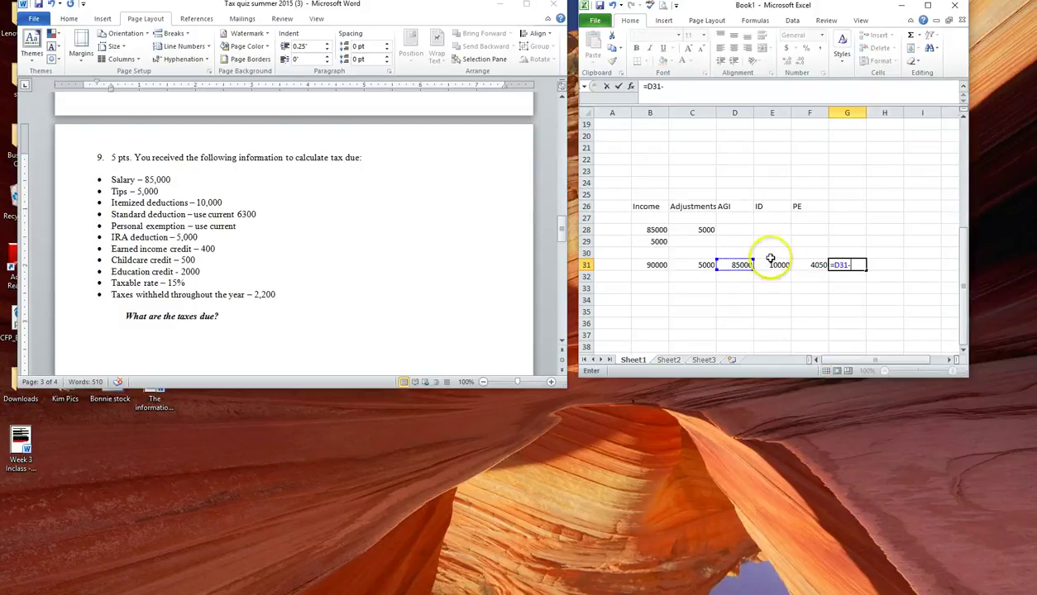
{"action": "left_click", "coordinate": [773, 266]}
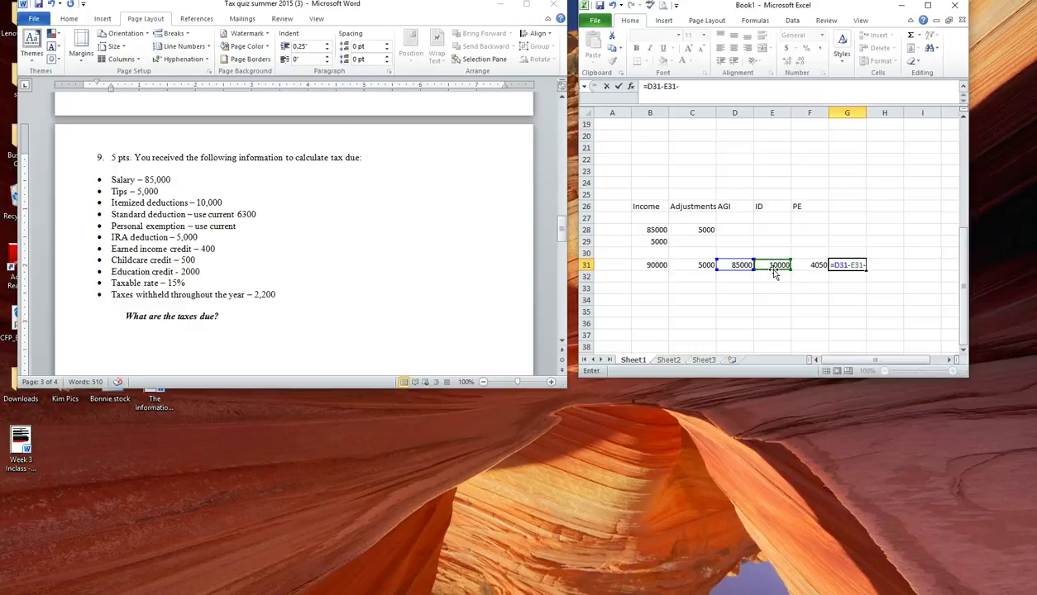
{"action": "left_click", "coordinate": [809, 264]}
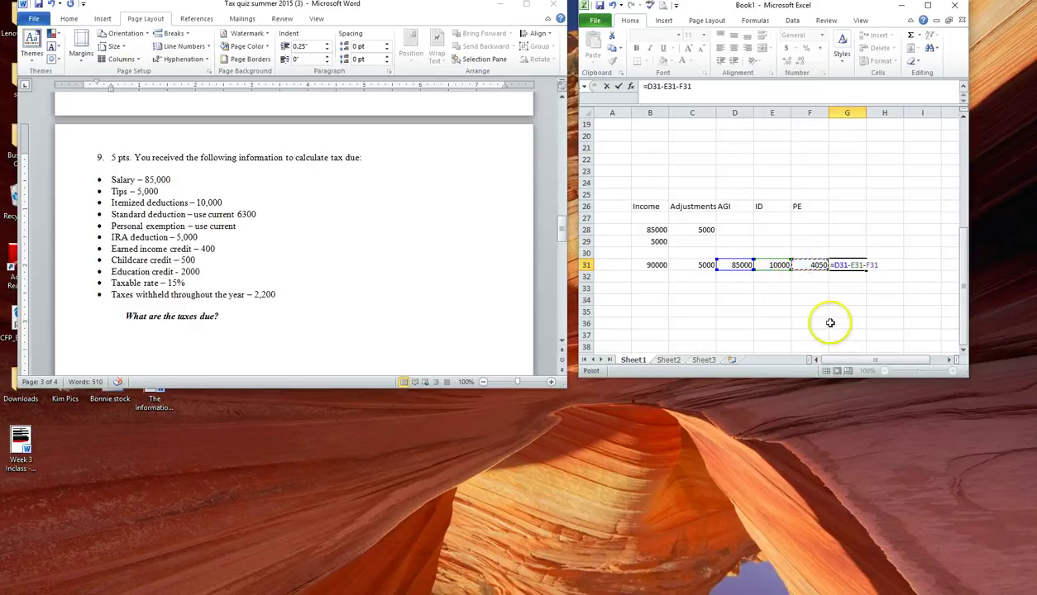
{"action": "key", "text": "Return"}
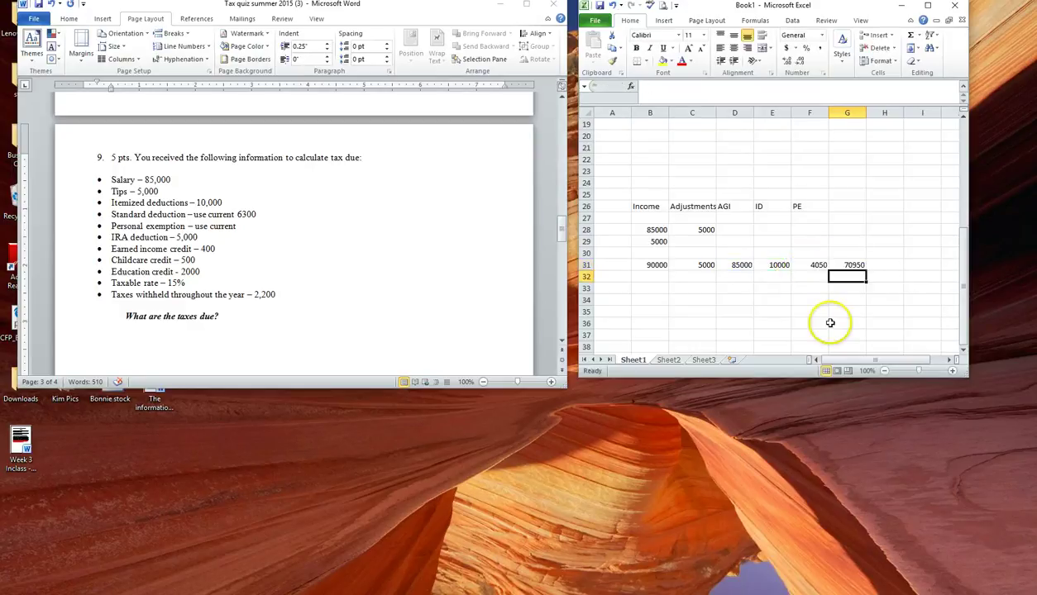
Enter the headings "TI" in cell G26 and "Tax Due" in cell H26
{"action": "left_click", "coordinate": [837, 206]}
{"action": "type", "text": "T"}
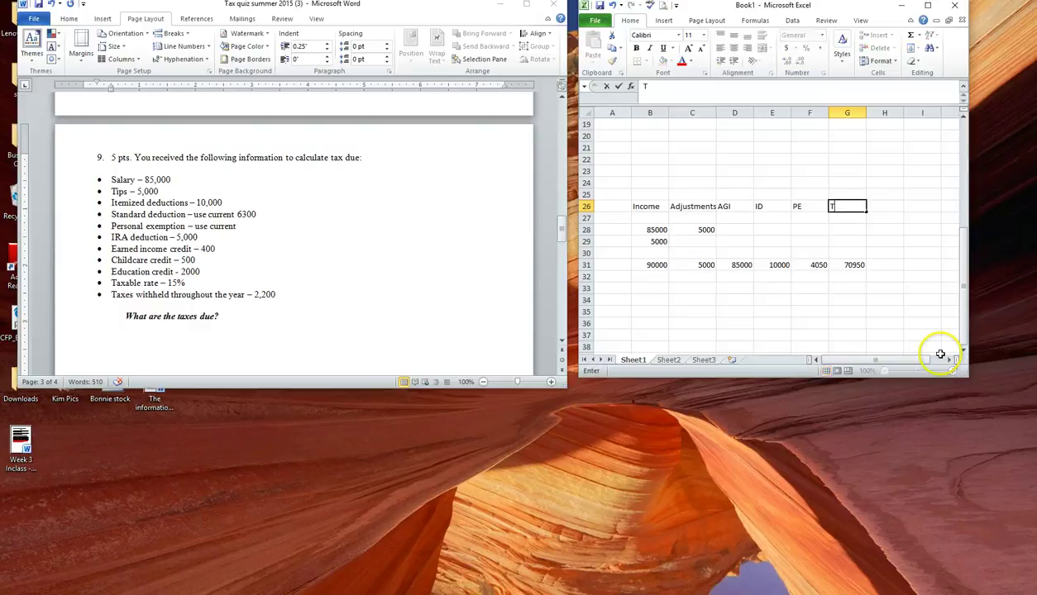
{"action": "type", "text": "I"}
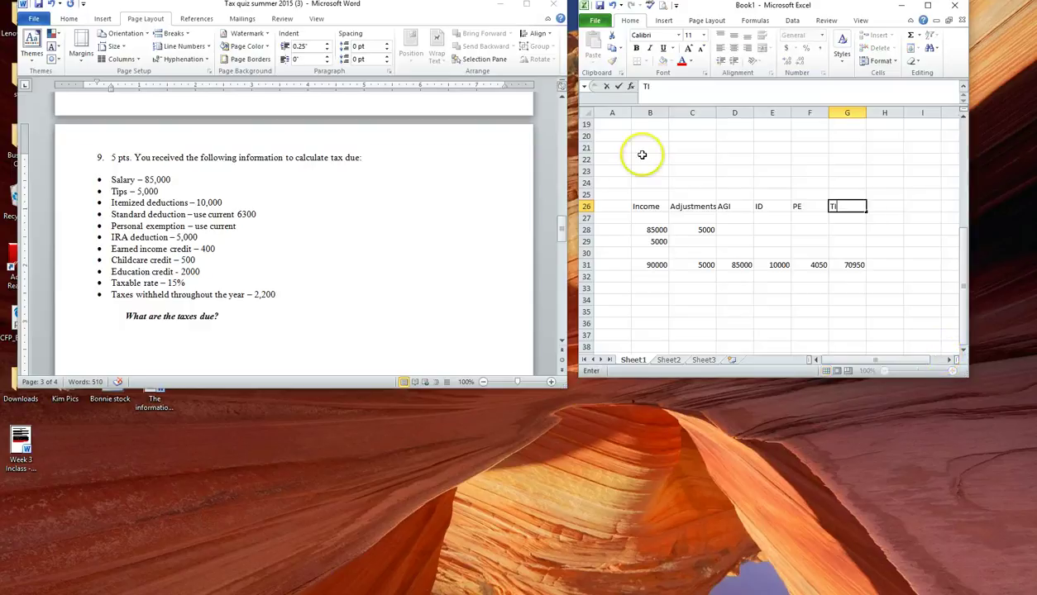
{"action": "left_click", "coordinate": [887, 205]}
{"action": "type", "text": "Tax Due"}
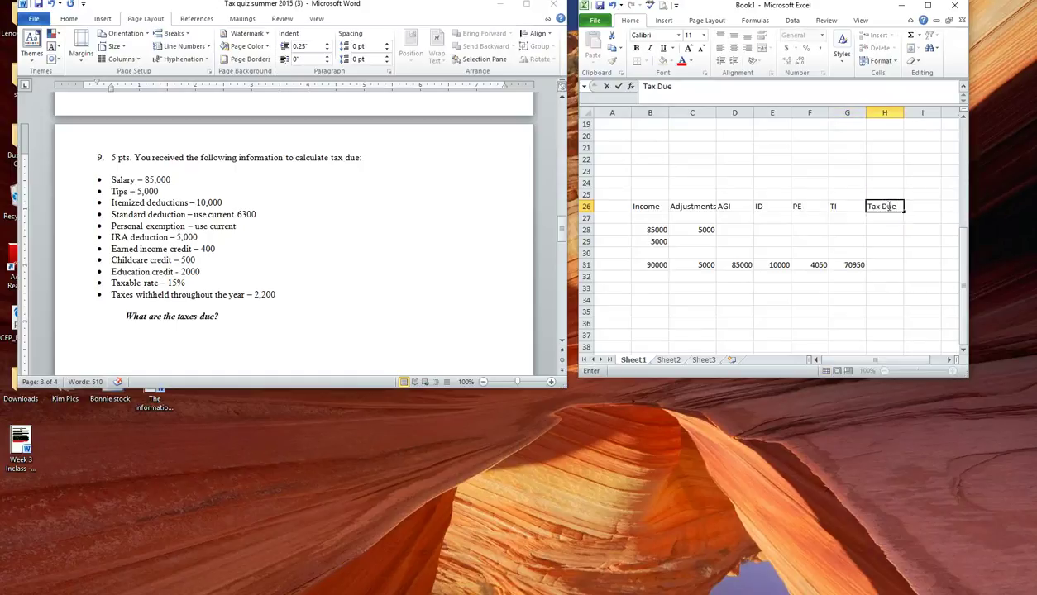
{"action": "left_click", "coordinate": [885, 250]}
Calculate the tax due at the 15% rate in cell H31 with the formula =G31*.15
{"action": "left_click", "coordinate": [364, 306]}
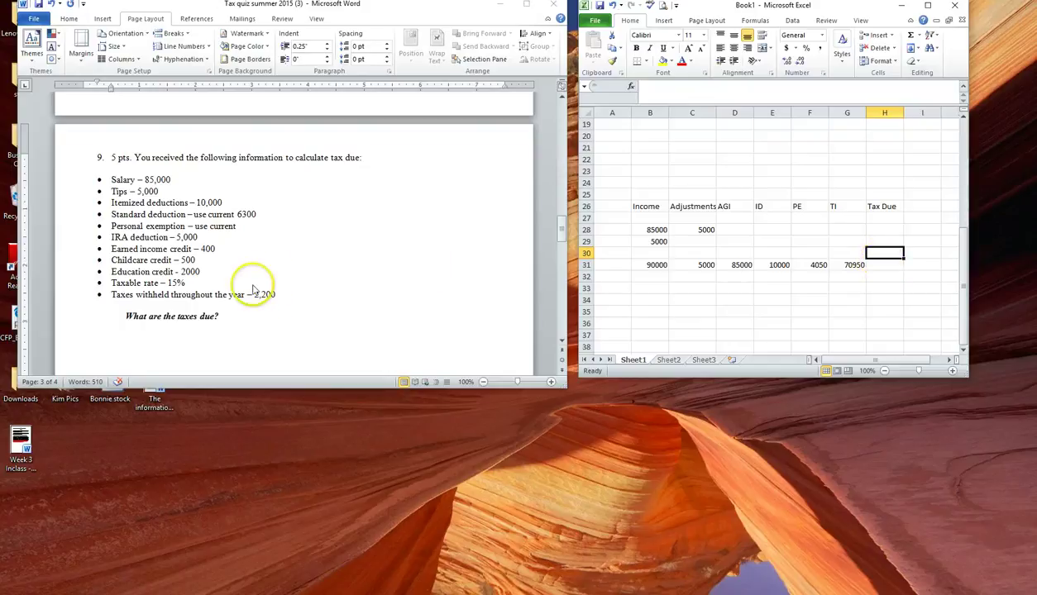
{"action": "left_click", "coordinate": [892, 266]}
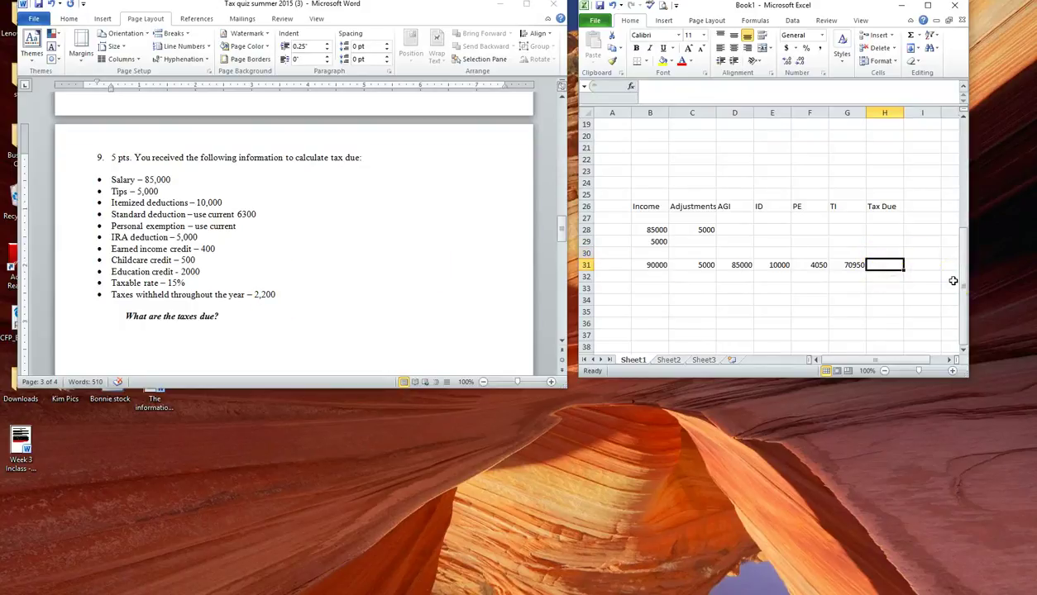
{"action": "type", "text": "="}
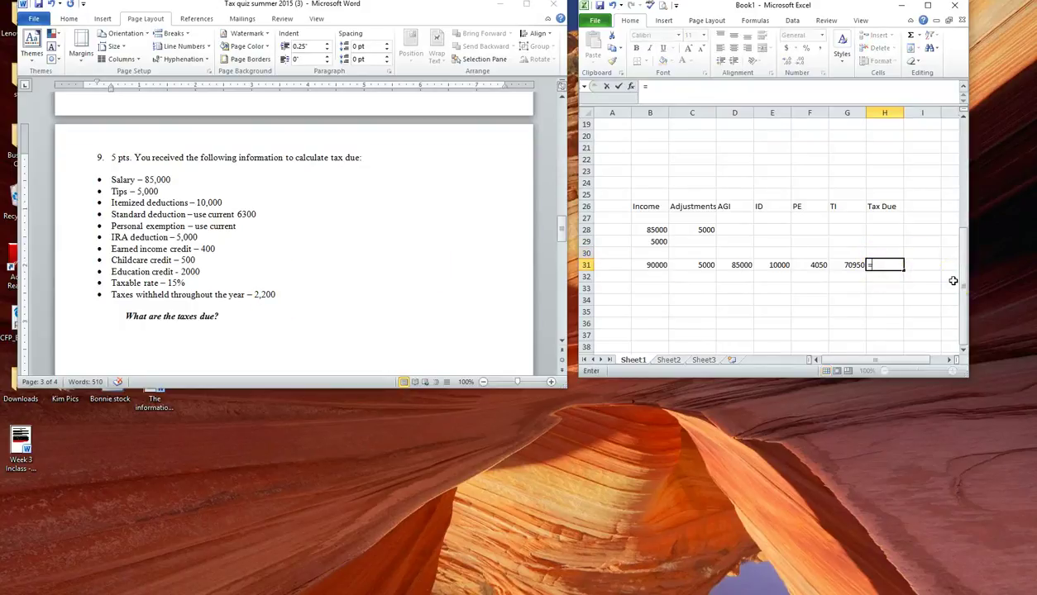
{"action": "left_click", "coordinate": [852, 263]}
{"action": "type", "text": "*.15"}
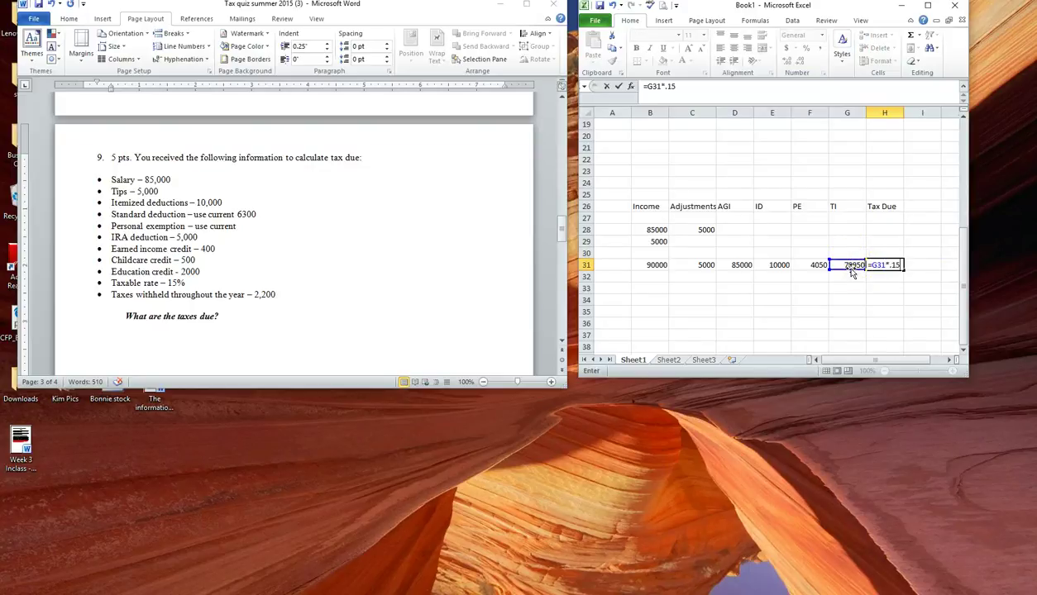
{"action": "key", "text": "Return"}
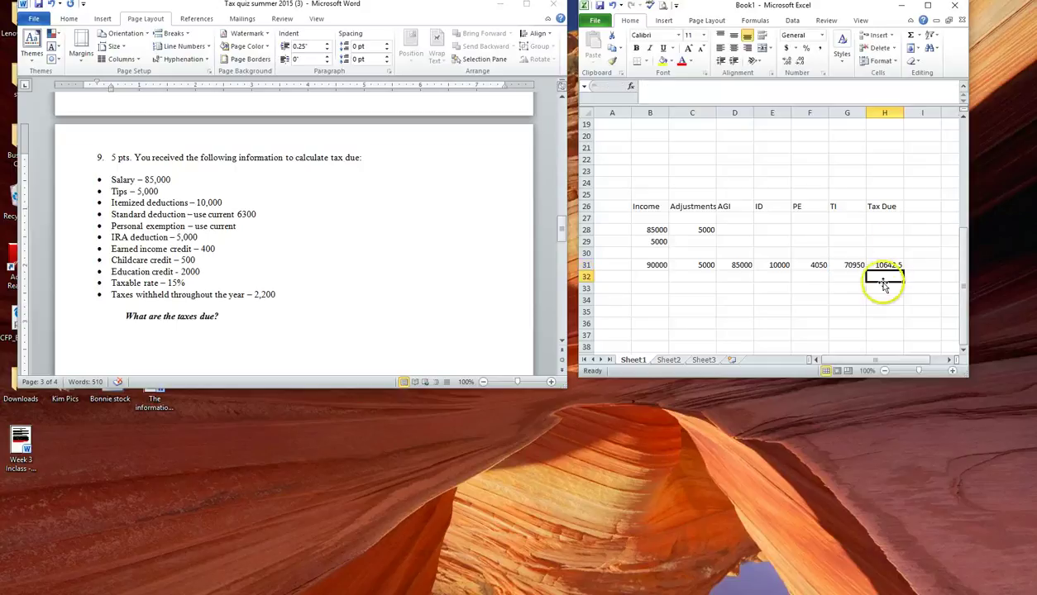
Enter the heading "Credits" in cell I26 and list the credits 500, 2000 and 400 in cells I27 to I29
{"action": "left_click", "coordinate": [923, 206]}
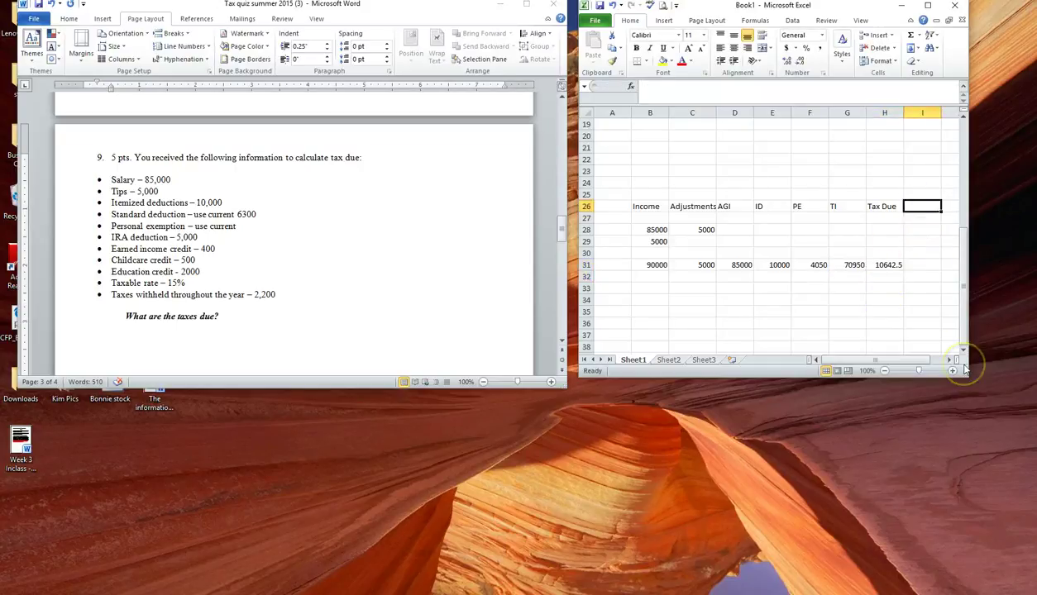
{"action": "type", "text": "Credits"}
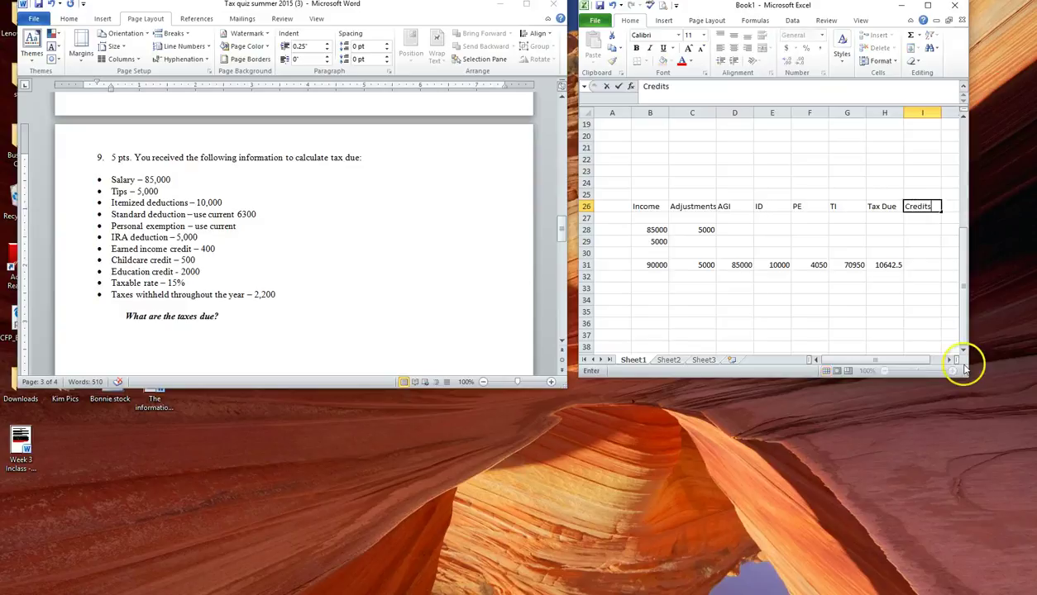
{"action": "key", "text": "Return"}
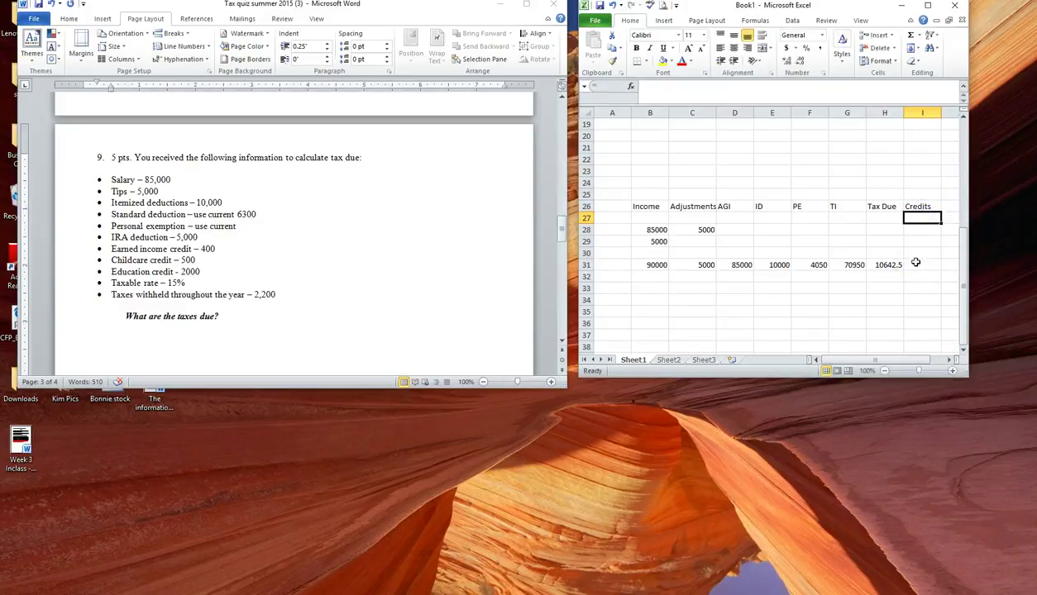
{"action": "type", "text": "500"}
{"action": "key", "text": "Return"}
{"action": "type", "text": "2000"}
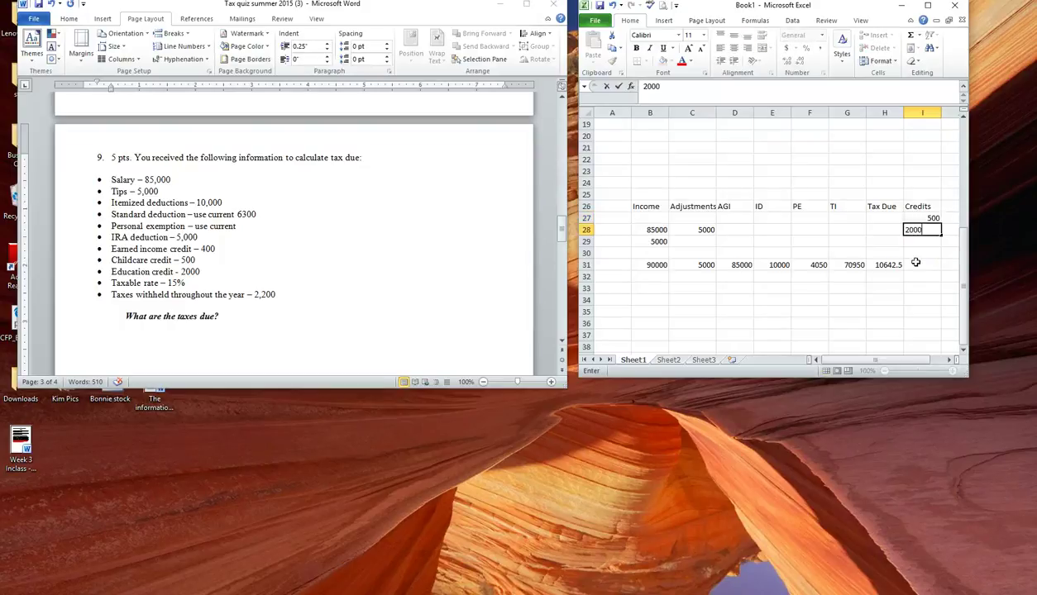
{"action": "key", "text": "Return"}
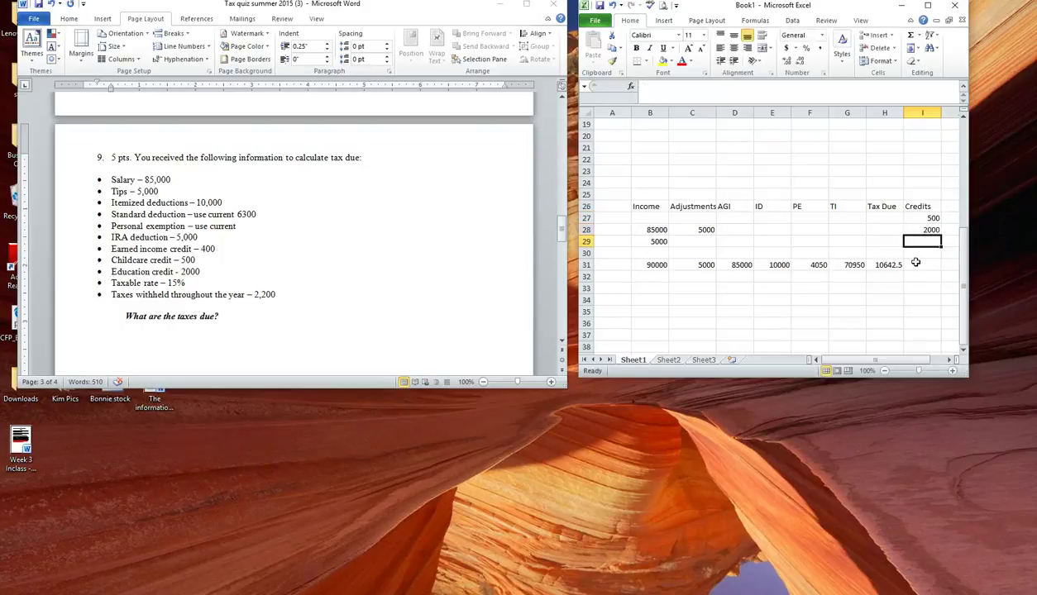
{"action": "type", "text": "400"}
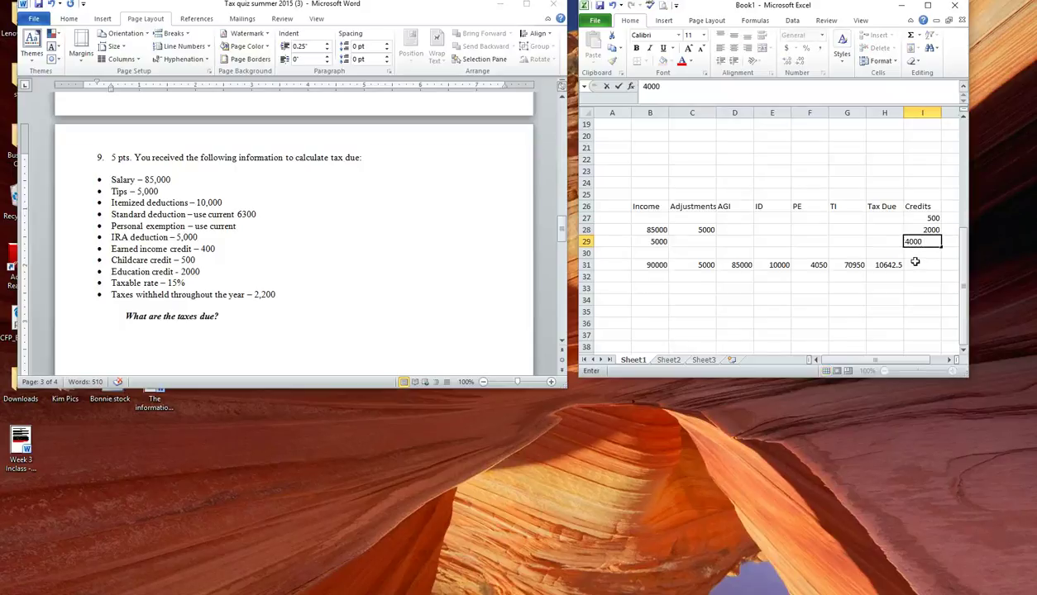
Total the credits in cell I31 by copying the SUM formula from cell B31 into it
{"action": "left_click", "coordinate": [915, 265]}
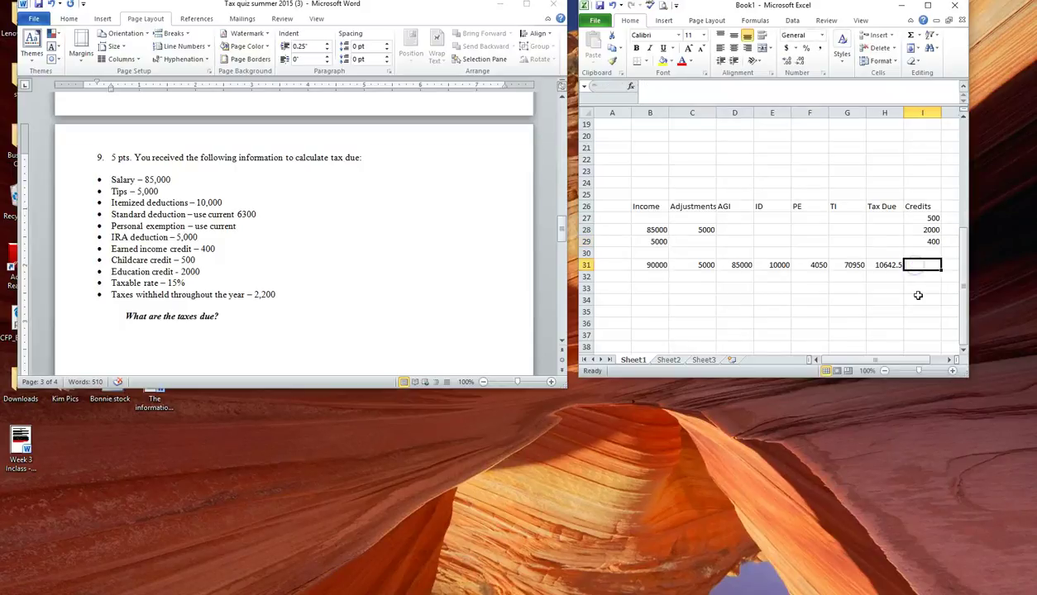
{"action": "left_click", "coordinate": [658, 264]}
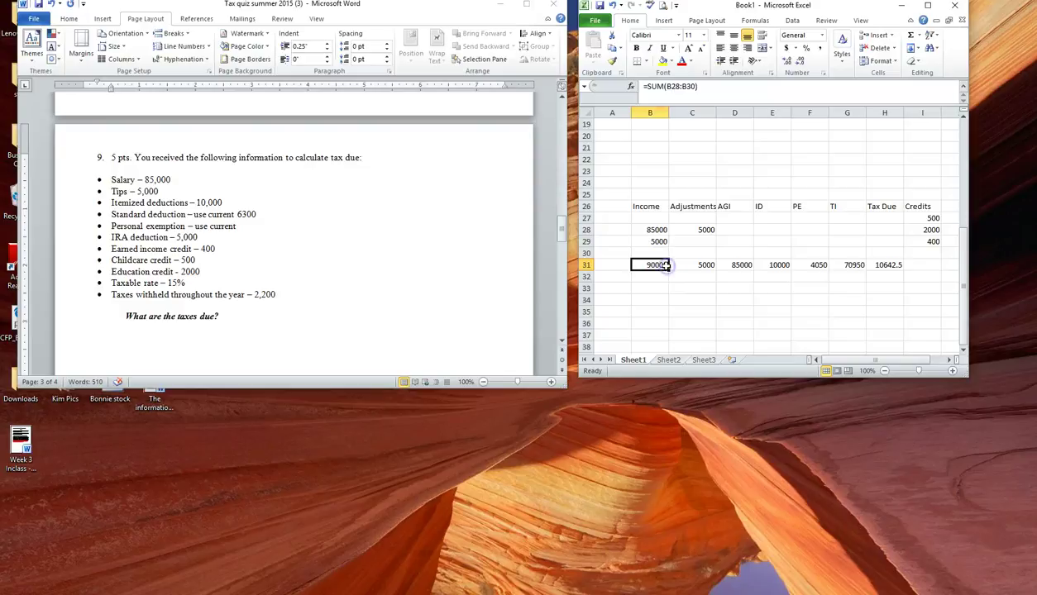
{"action": "key", "text": "ctrl+c"}
{"action": "left_click", "coordinate": [918, 263]}
{"action": "key", "text": "ctrl+v"}
{"action": "left_click", "coordinate": [876, 347]}
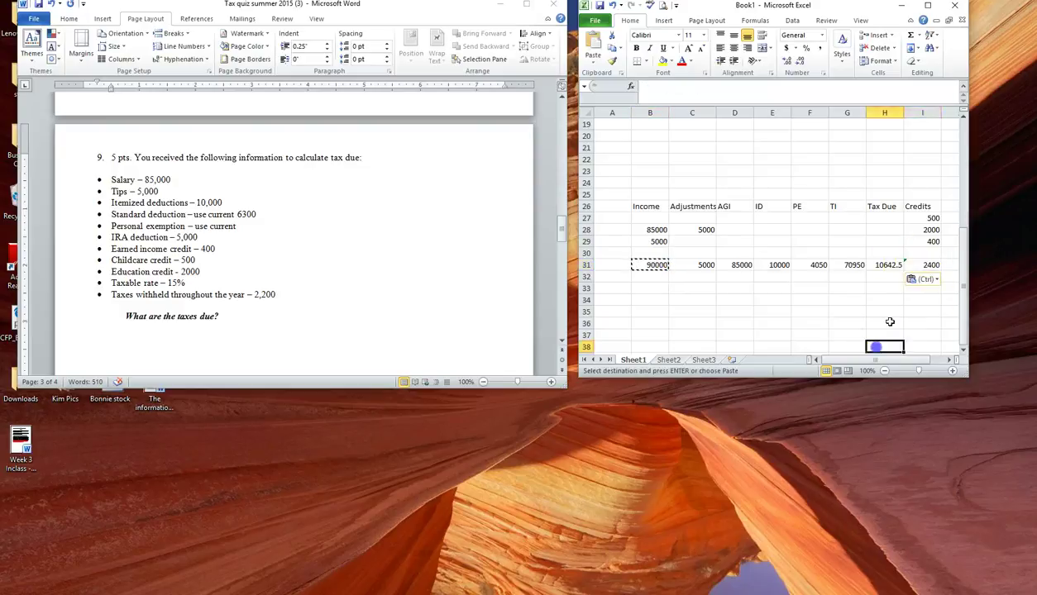
Enter the heading "Final tax due" in cell J26
{"action": "left_click", "coordinate": [949, 360]}
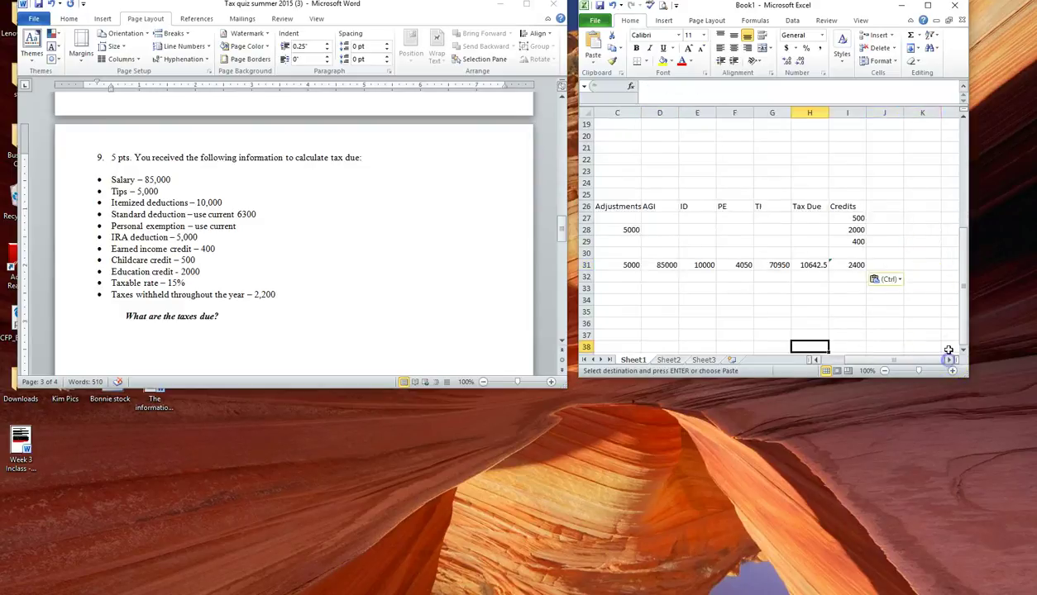
{"action": "left_click", "coordinate": [884, 206]}
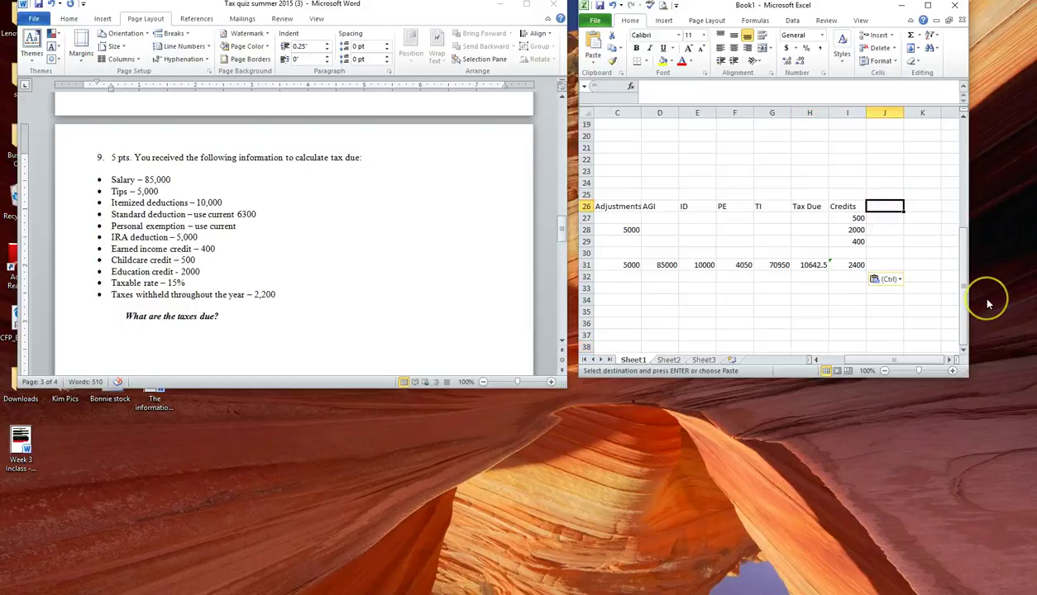
{"action": "type", "text": "Final tax"}
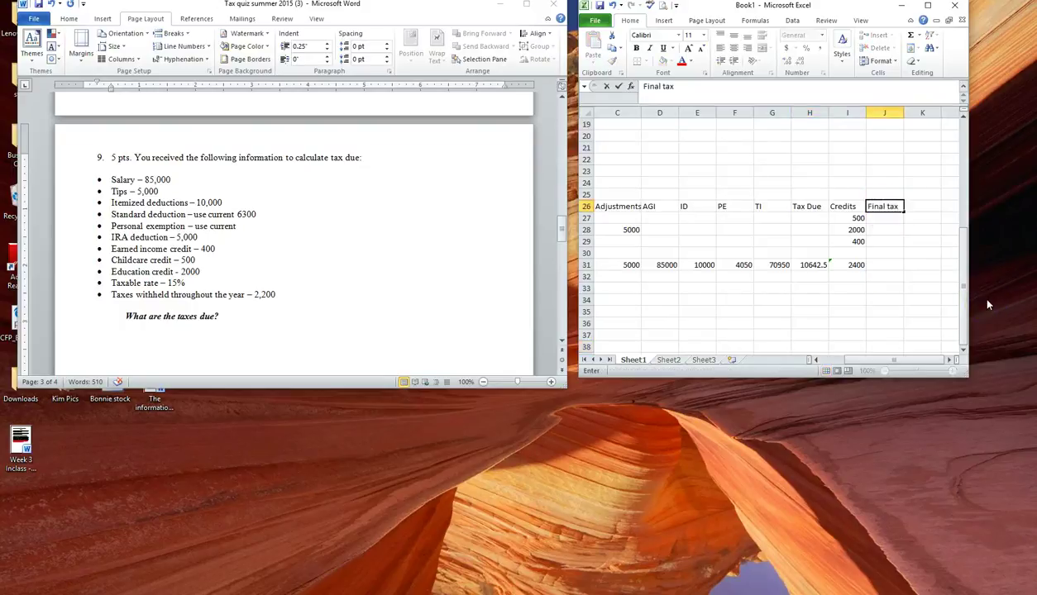
{"action": "type", "text": " due"}
{"action": "key", "text": "Return"}
Calculate the tax after credits in cell J31 with the formula =H31-I31
{"action": "key", "text": "Return"}
{"action": "key", "text": "Return"}
{"action": "key", "text": "Return"}
{"action": "key", "text": "Return"}
{"action": "type", "text": "="}
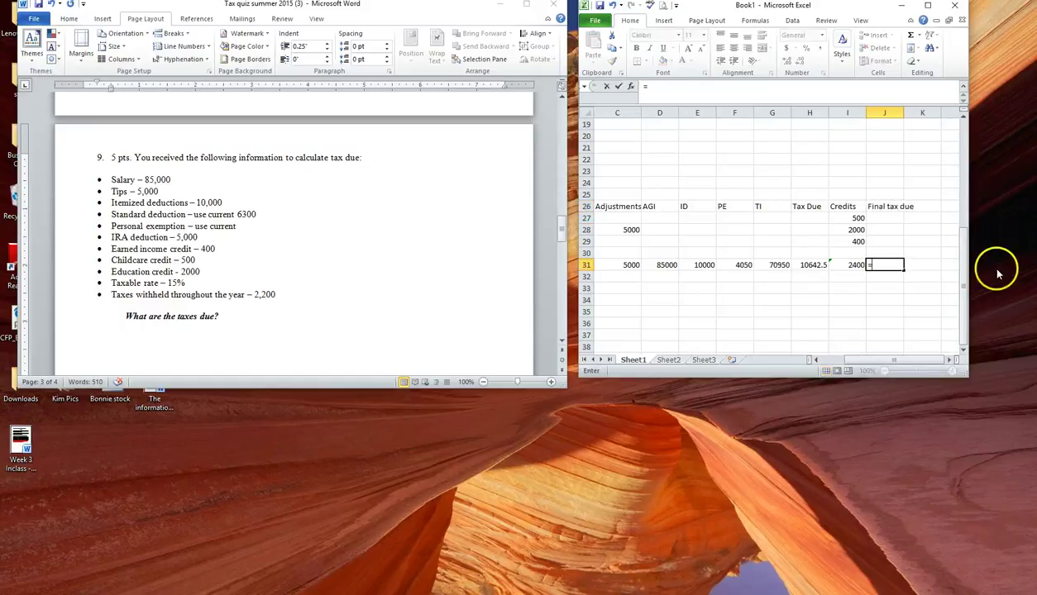
{"action": "left_click", "coordinate": [808, 261]}
{"action": "type", "text": "-"}
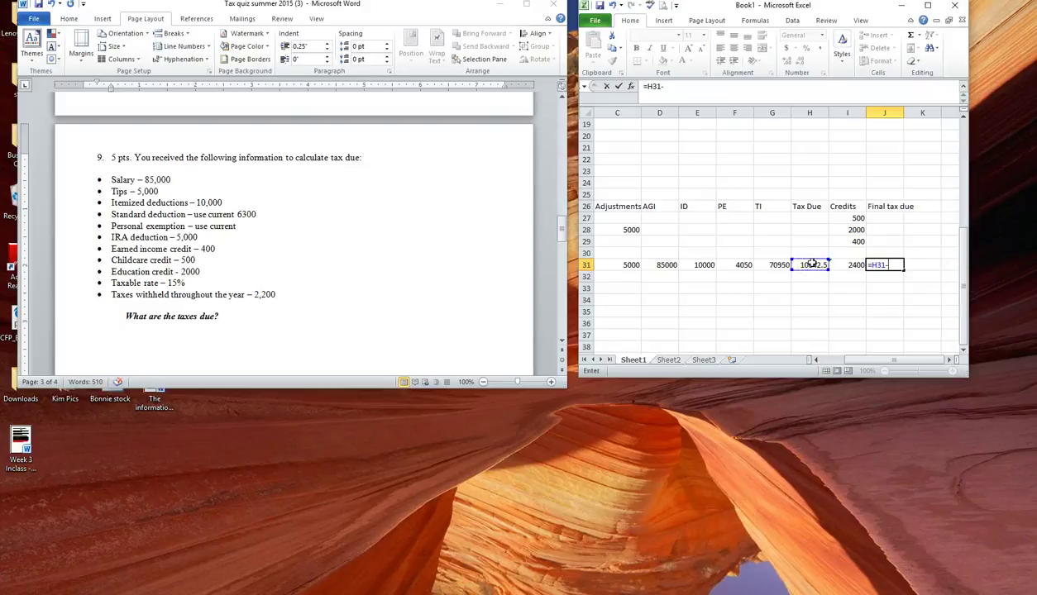
{"action": "left_click", "coordinate": [854, 263]}
{"action": "key", "text": "Return"}
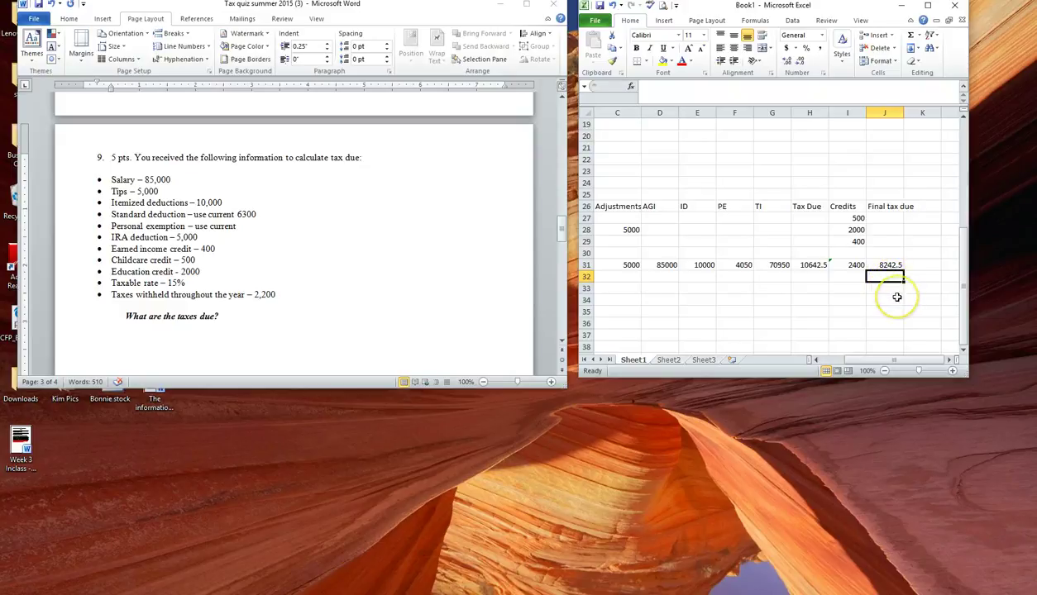
Enter the withheld taxes 2200 in cell J32
{"action": "type", "text": "2"}
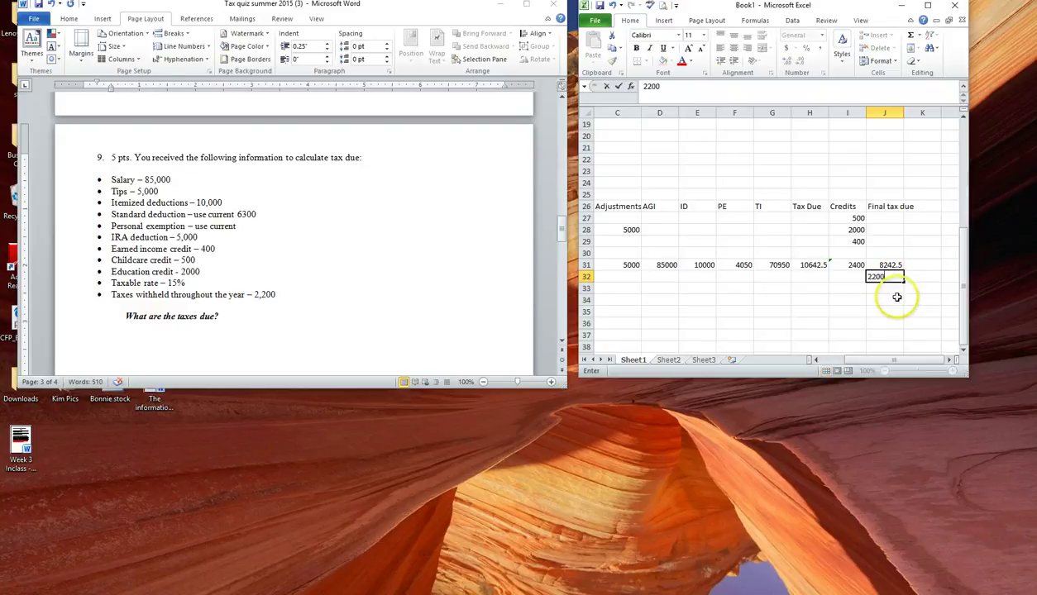
{"action": "type", "text": "200"}
{"action": "left_click", "coordinate": [844, 280]}
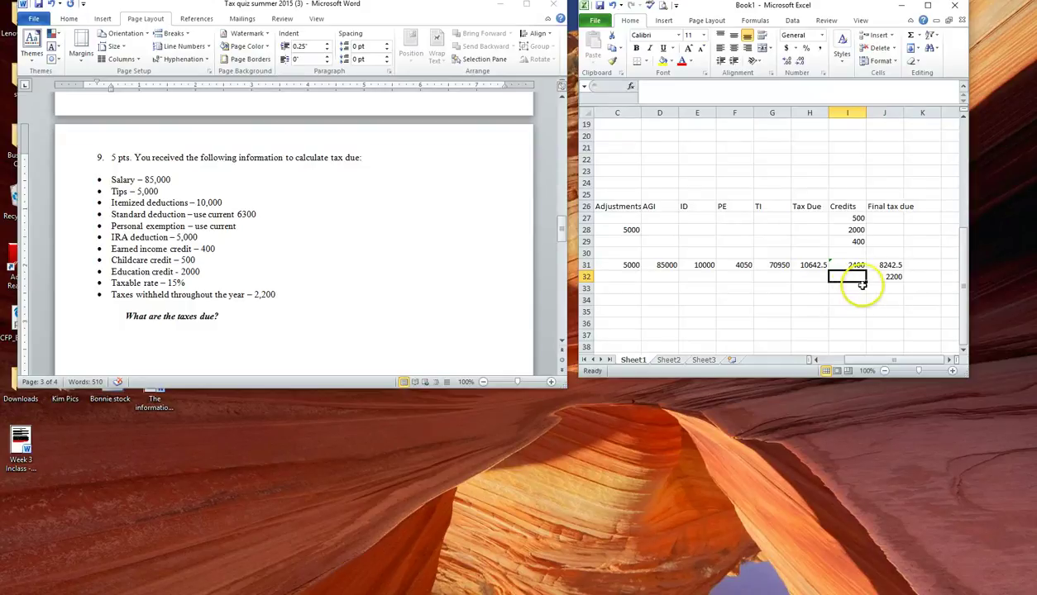
Subtract the withheld taxes from the final tax in cell J33 with the formula =J31-J32
{"action": "left_click", "coordinate": [882, 289]}
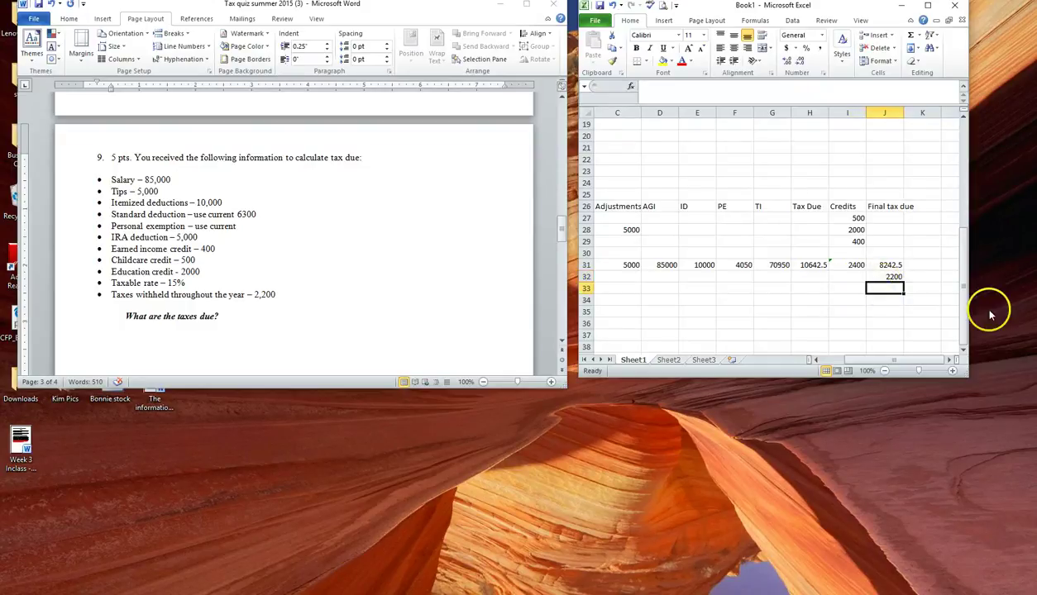
{"action": "type", "text": "="}
{"action": "left_click", "coordinate": [880, 264]}
{"action": "type", "text": "-"}
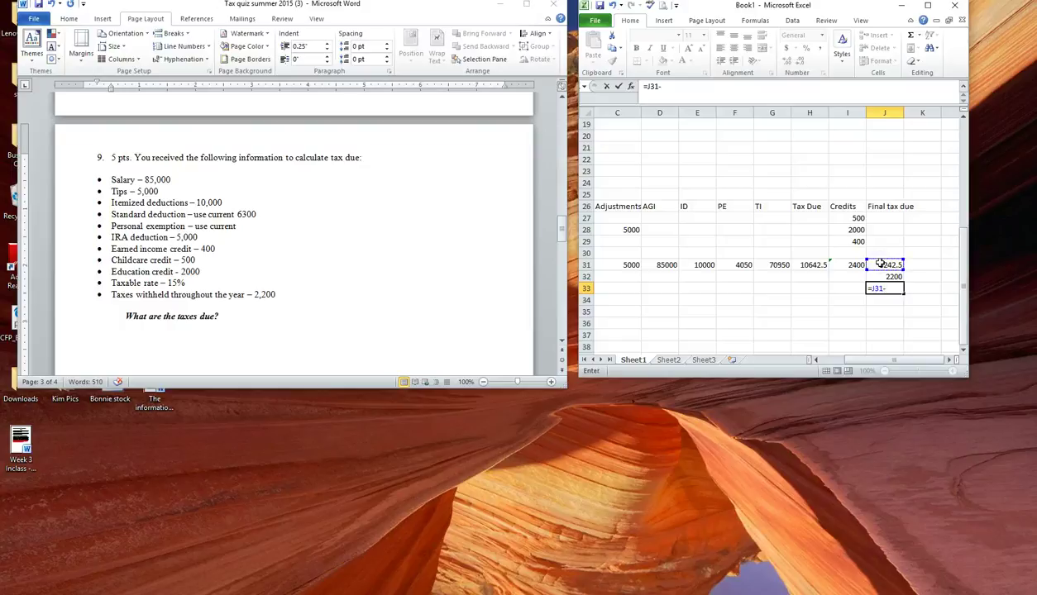
{"action": "left_click", "coordinate": [885, 276]}
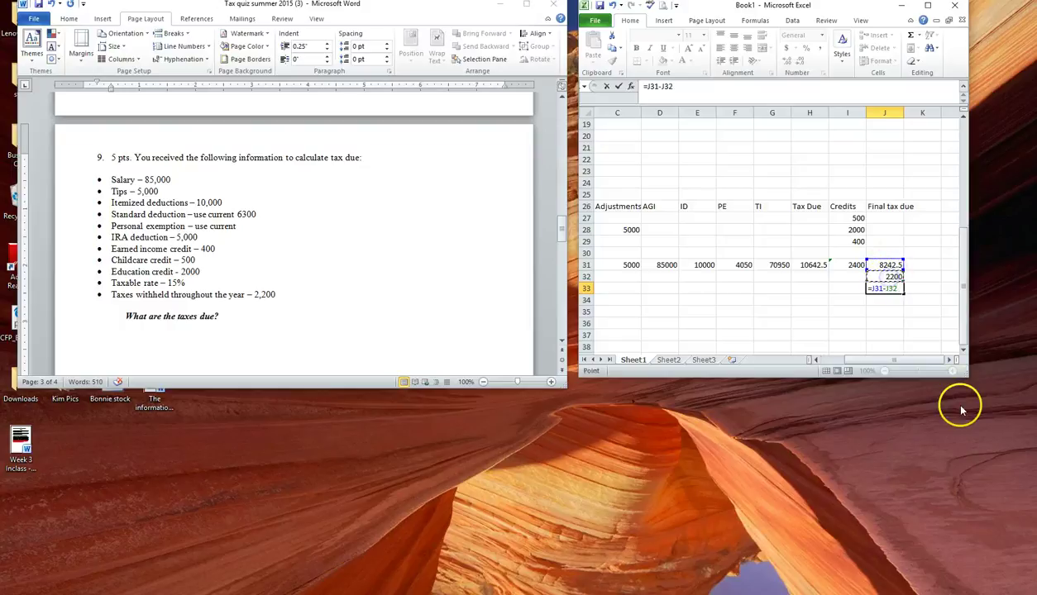
{"action": "key", "text": "Return"}
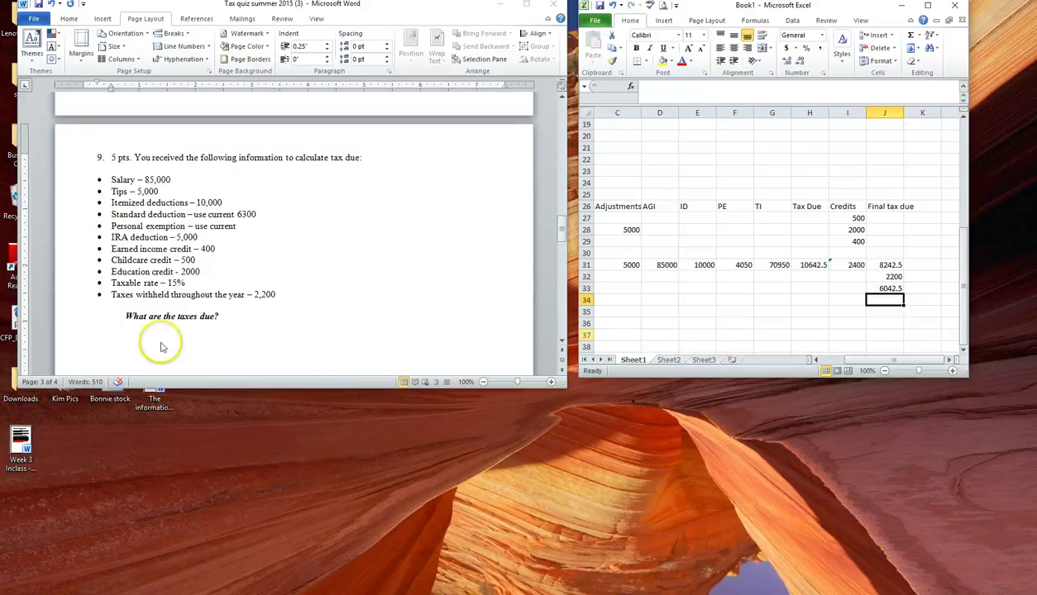
In the Word quiz, answer question 9 with "$6042 due" after "What are the taxes due?"
{"action": "left_click", "coordinate": [223, 319]}
{"action": "left_click", "coordinate": [315, 316]}
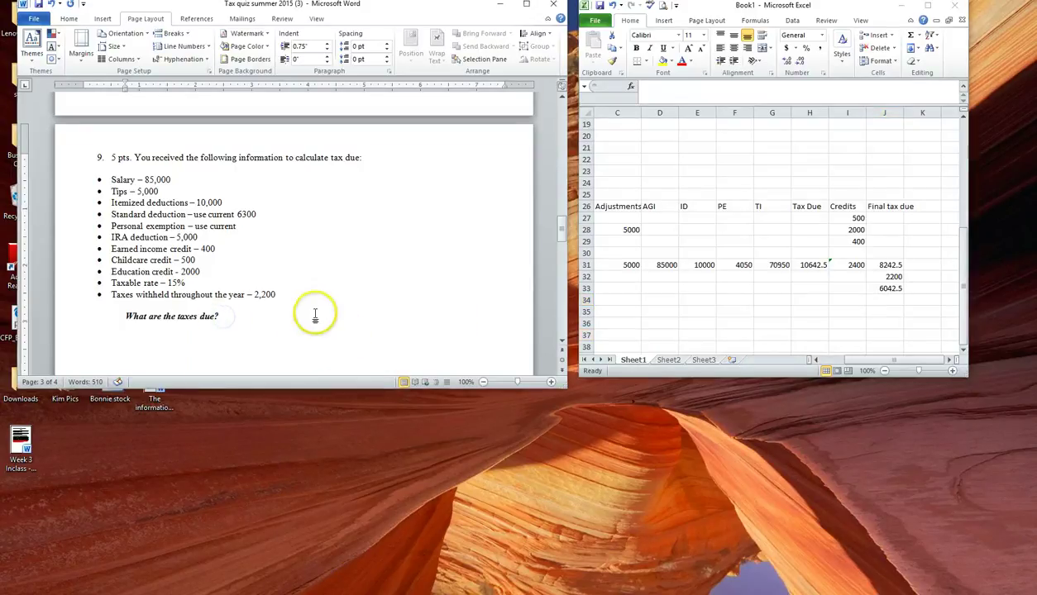
{"action": "type", "text": "6042"}
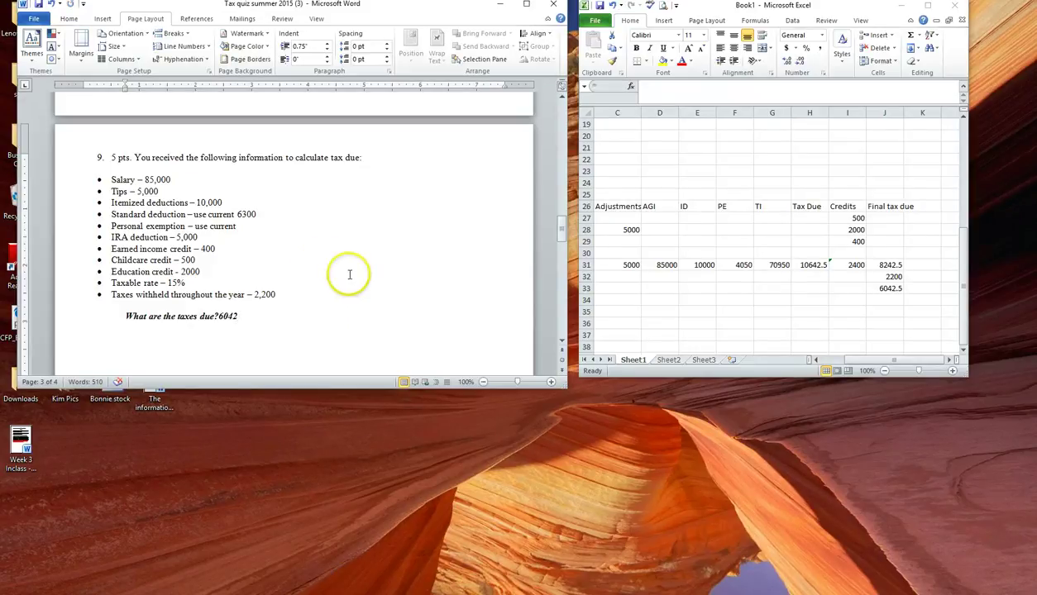
{"action": "left_click", "coordinate": [218, 316]}
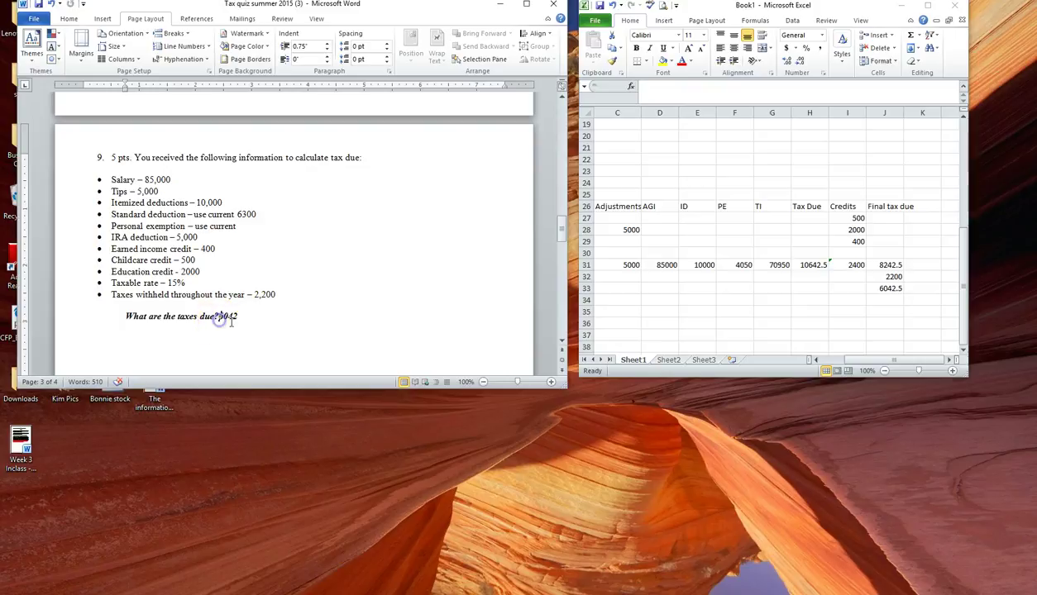
{"action": "type", "text": "$"}
{"action": "left_click", "coordinate": [279, 316]}
{"action": "type", "text": "due"}
Answer question 10 on the line below it with "This number determine eligibility for deductions and credits"
{"action": "scroll", "coordinate": [287, 276], "scroll_direction": "down", "scroll_amount": 3}
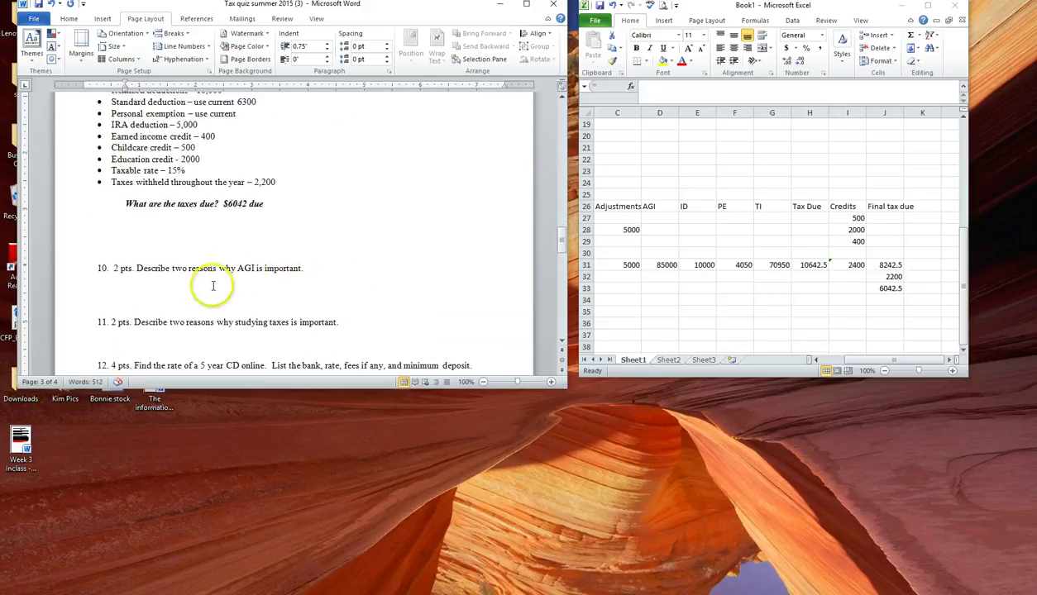
{"action": "left_click", "coordinate": [123, 289]}
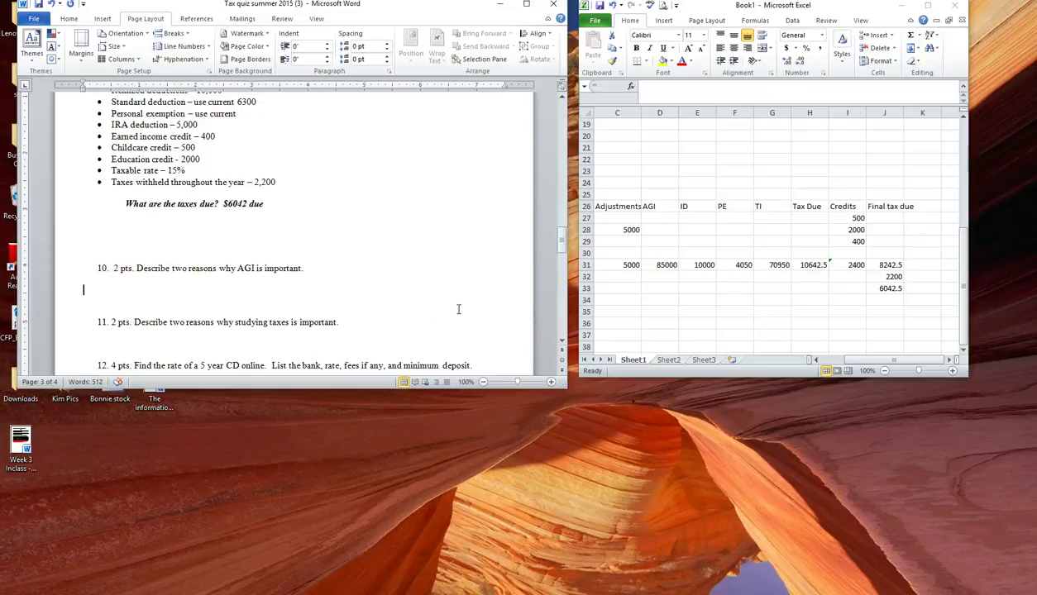
{"action": "type", "text": "This number determ"}
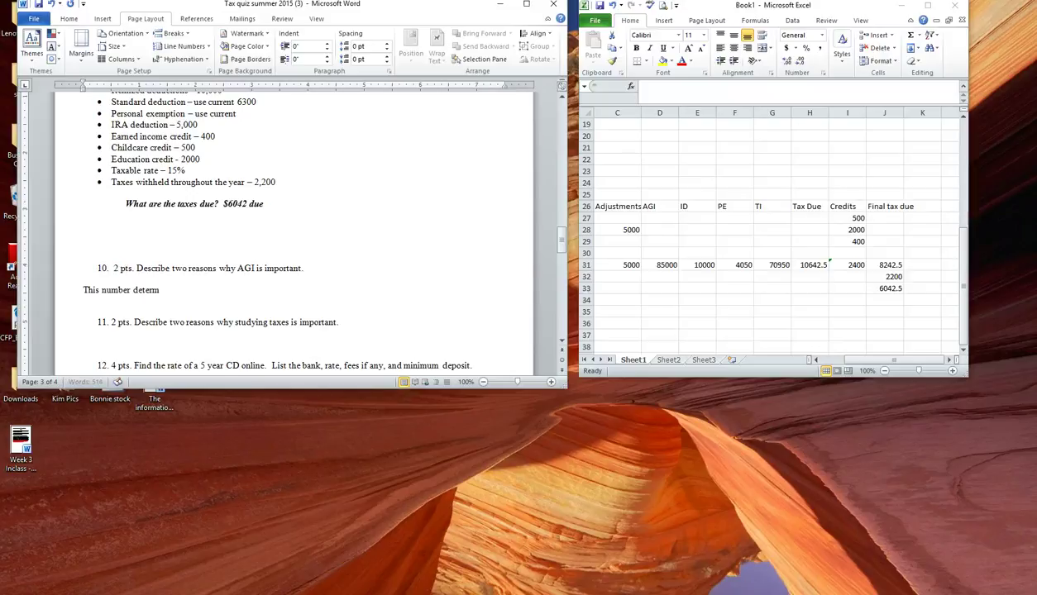
{"action": "type", "text": "gibility  for deductions and credits"}
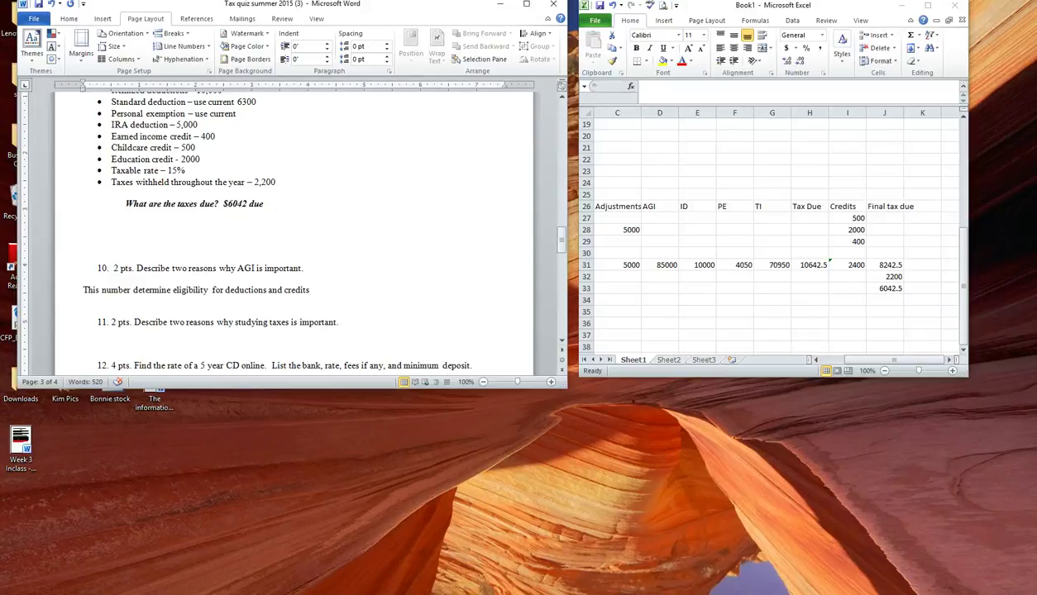
Extend the question 10 answer with "(not qualified for an IRA deduction)" after "deductions" and end the sentence with a period
{"action": "left_click", "coordinate": [266, 291]}
{"action": "type", "text": "(n"}
{"action": "type", "text": "ot qualife"}
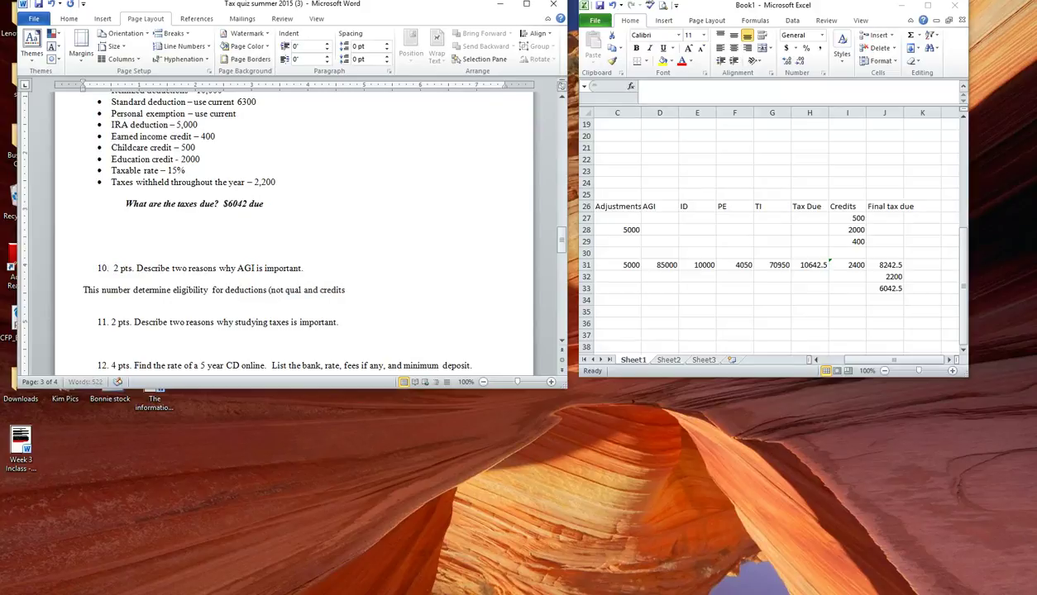
{"action": "key", "text": "BackSpace"}
{"action": "type", "text": "ied for an IRA "}
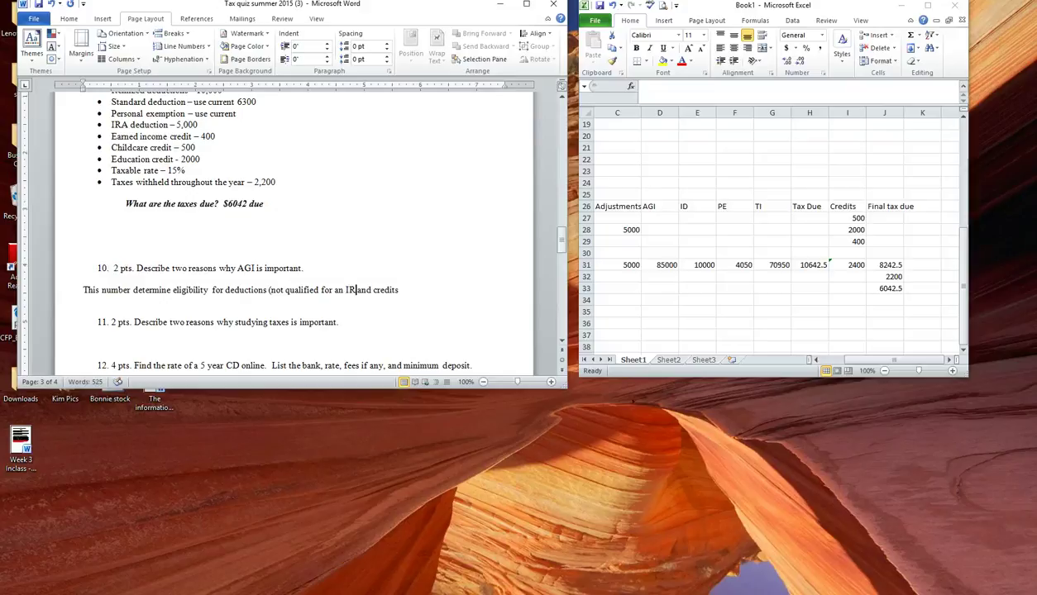
{"action": "type", "text": " deduction"}
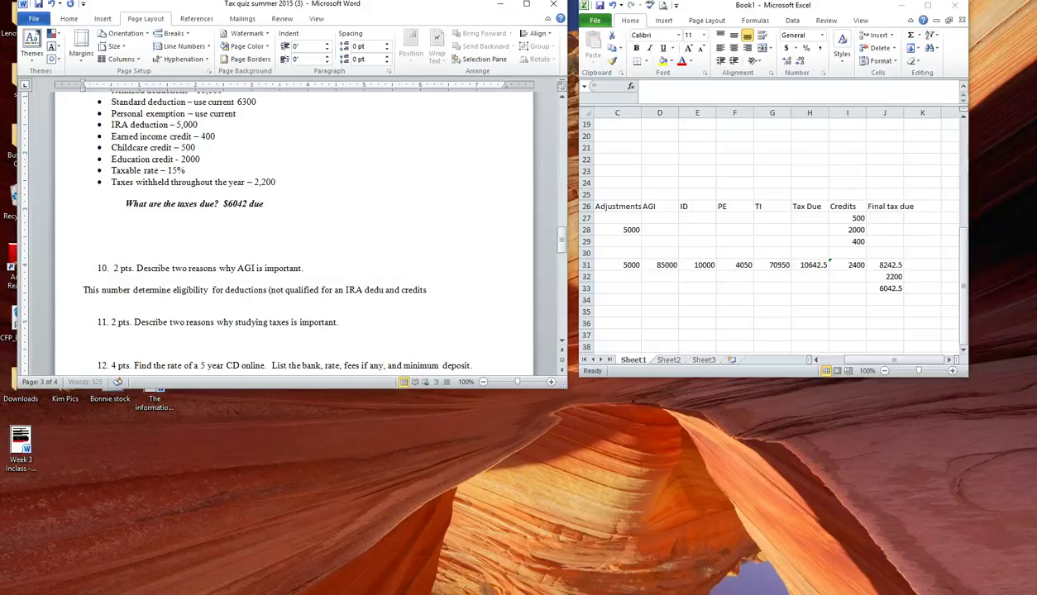
{"action": "type", "text": ")"}
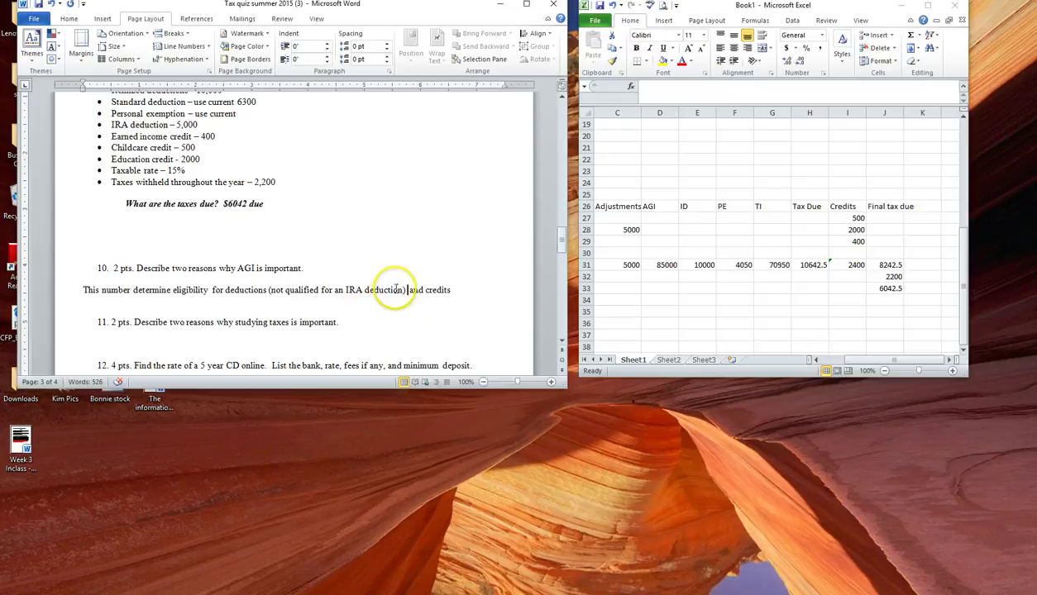
{"action": "left_click", "coordinate": [455, 290]}
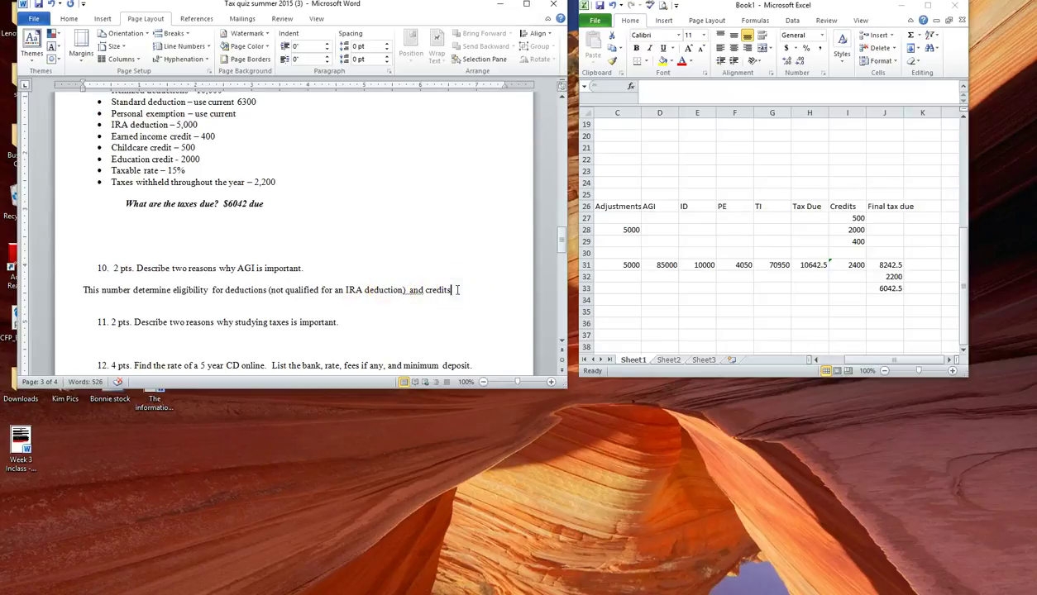
{"action": "type", "text": "."}
Answer question 11 on two lines with "Minimize our tax liability" and "Plan our tax strategy"
{"action": "scroll", "coordinate": [422, 327], "scroll_direction": "down", "scroll_amount": 1}
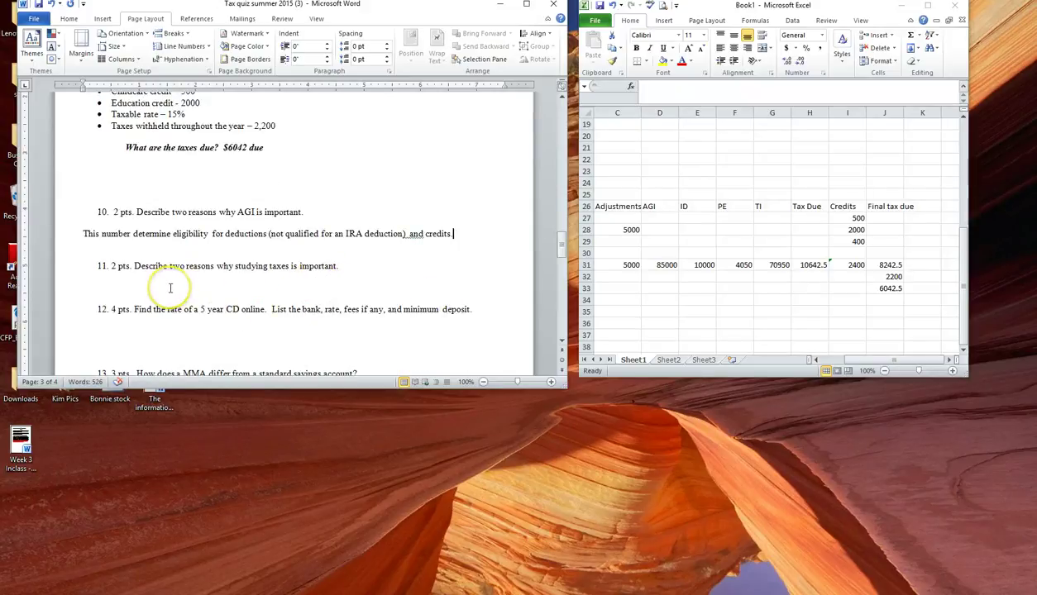
{"action": "left_click", "coordinate": [170, 288]}
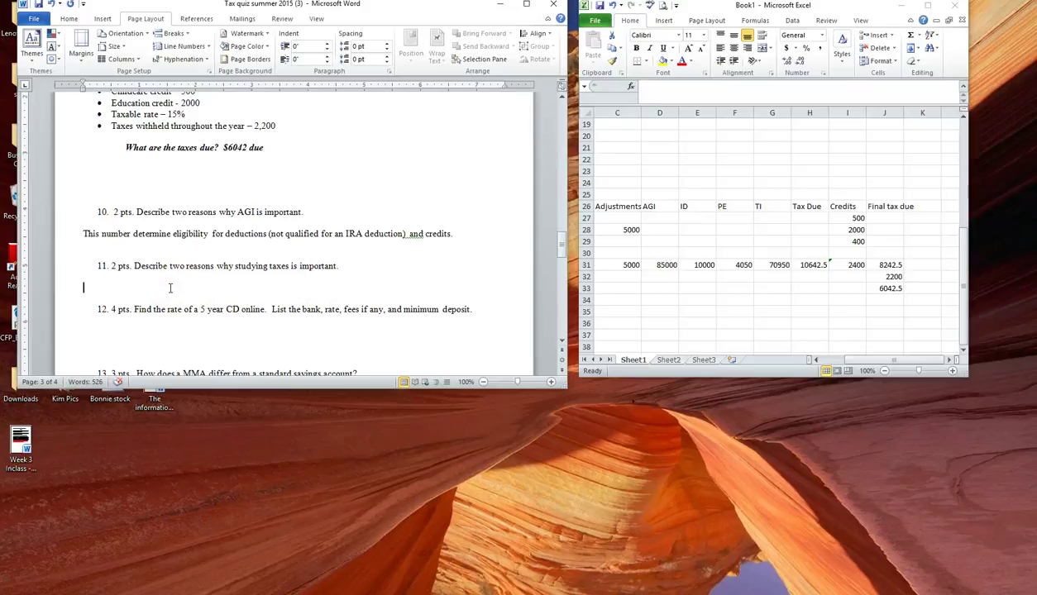
{"action": "type", "text": "Minimize our tax liability"}
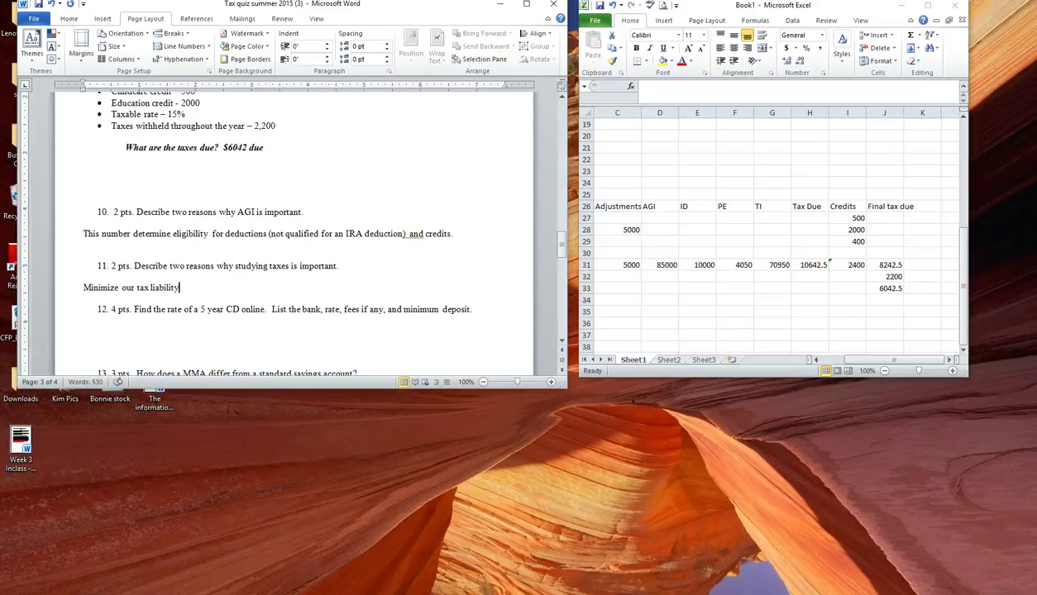
{"action": "key", "text": "Return"}
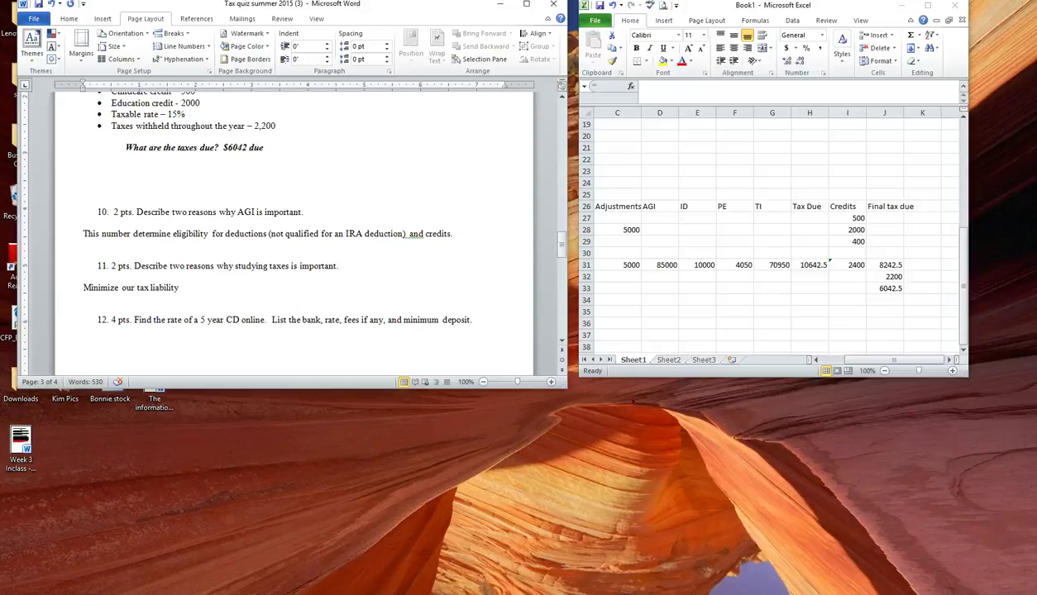
{"action": "type", "text": "Play our"}
{"action": "left_click", "coordinate": [114, 297]}
{"action": "key", "text": "BackSpace"}
{"action": "key", "text": "BackSpace"}
{"action": "type", "text": "an our tax strate"}
Switch to the browser, open bankrate.com and look over its CD rates page for question 12
{"action": "scroll", "coordinate": [460, 248], "scroll_direction": "down", "scroll_amount": 2}
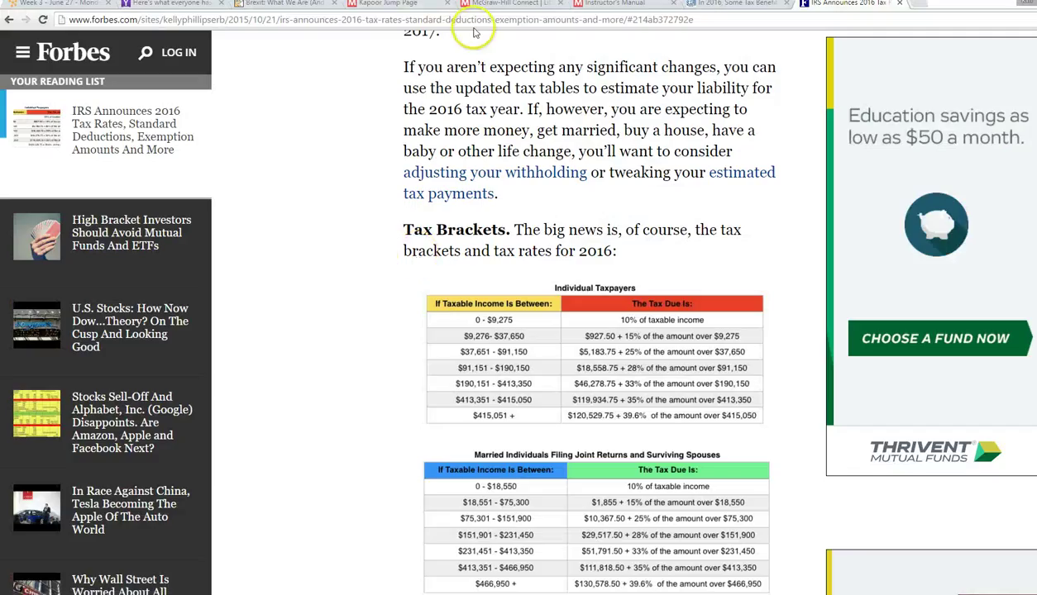
{"action": "left_click", "coordinate": [477, 23]}
{"action": "type", "text": "bankrate.com"}
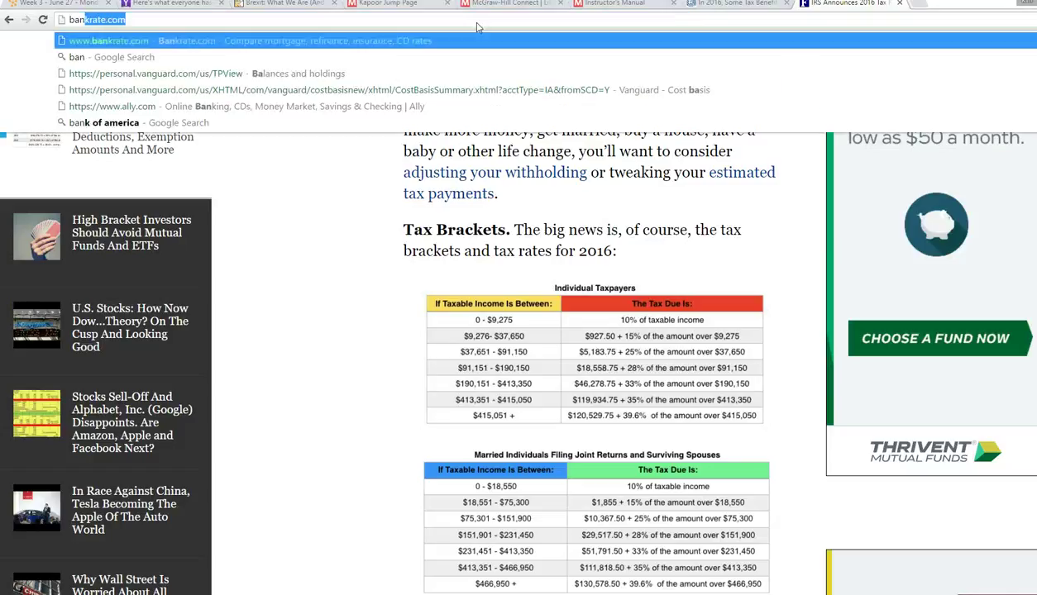
{"action": "key", "text": "Return"}
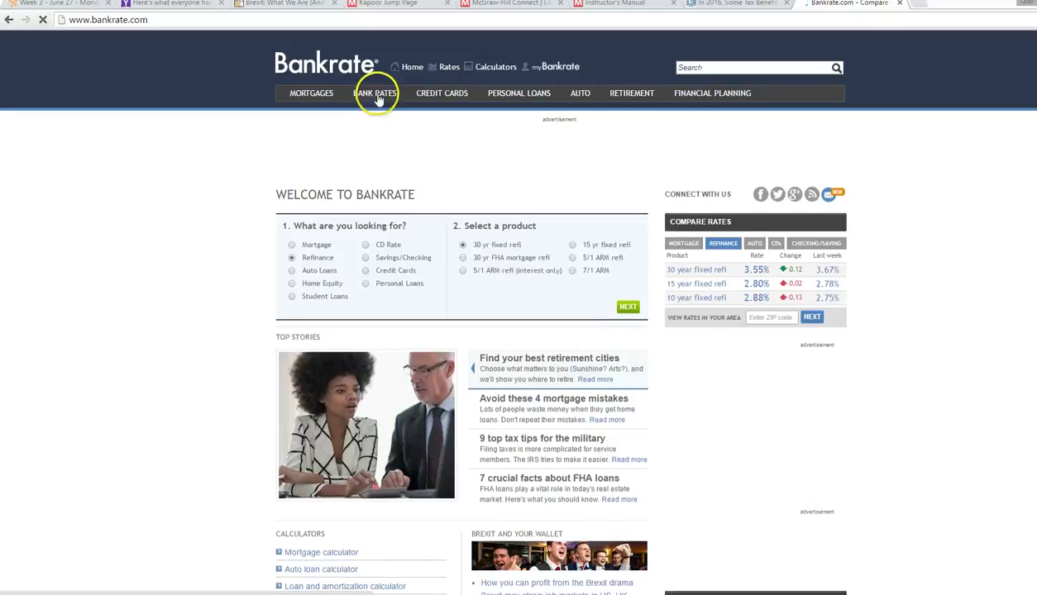
{"action": "mouse_move", "coordinate": [377, 97]}
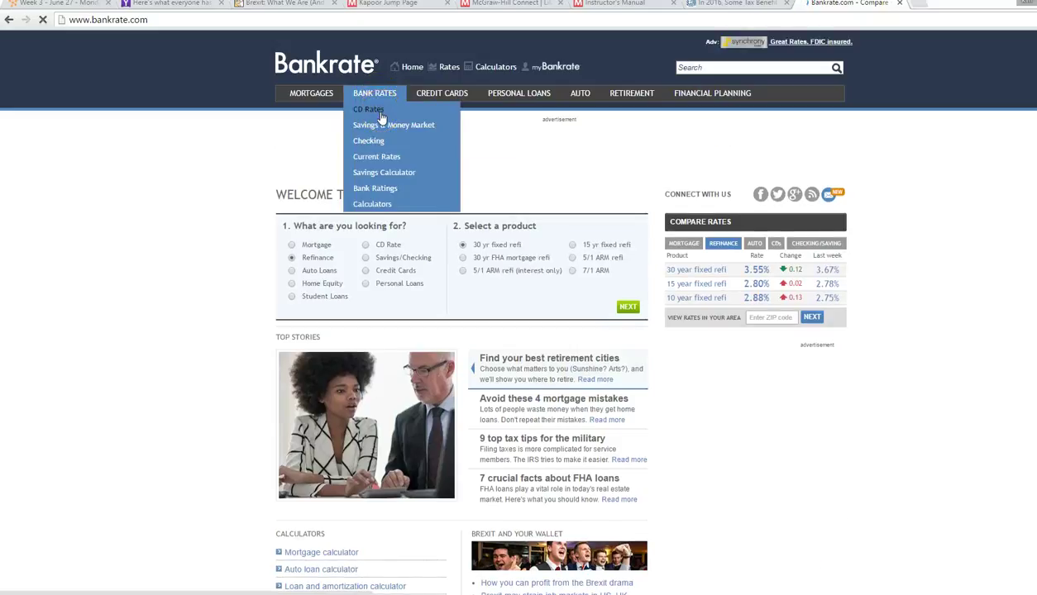
{"action": "left_click", "coordinate": [381, 115]}
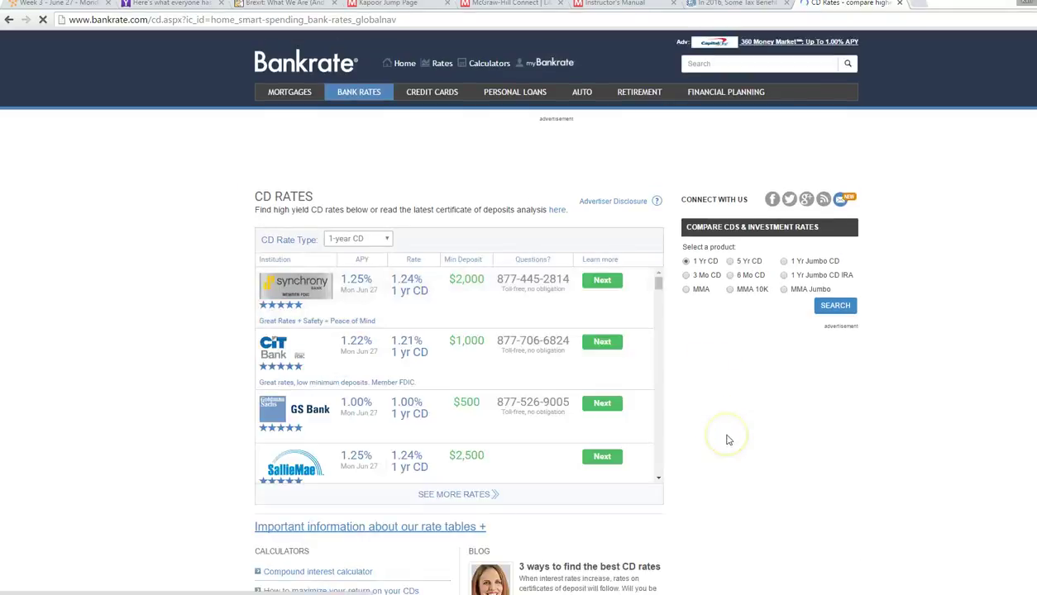
{"action": "scroll", "coordinate": [728, 437], "scroll_direction": "down", "scroll_amount": 2}
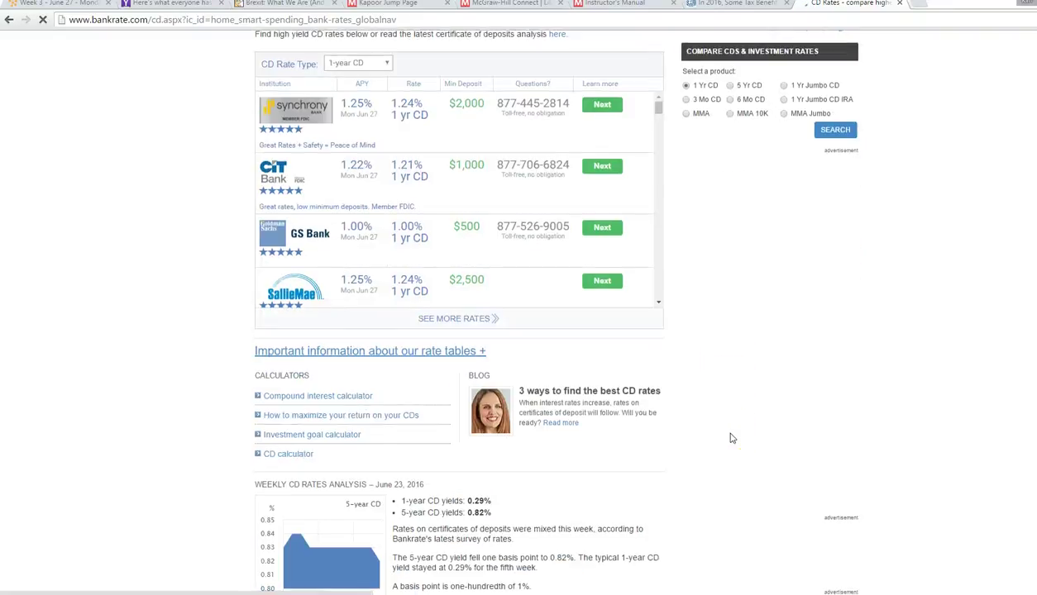
{"action": "scroll", "coordinate": [731, 439], "scroll_direction": "up", "scroll_amount": 1}
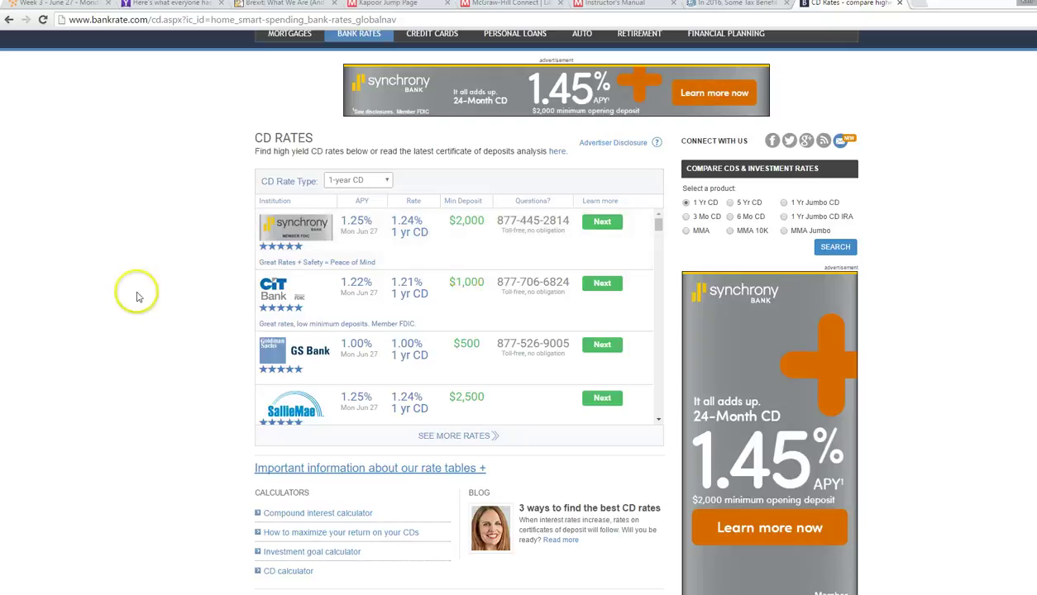
{"action": "scroll", "coordinate": [137, 296], "scroll_direction": "up", "scroll_amount": 1}
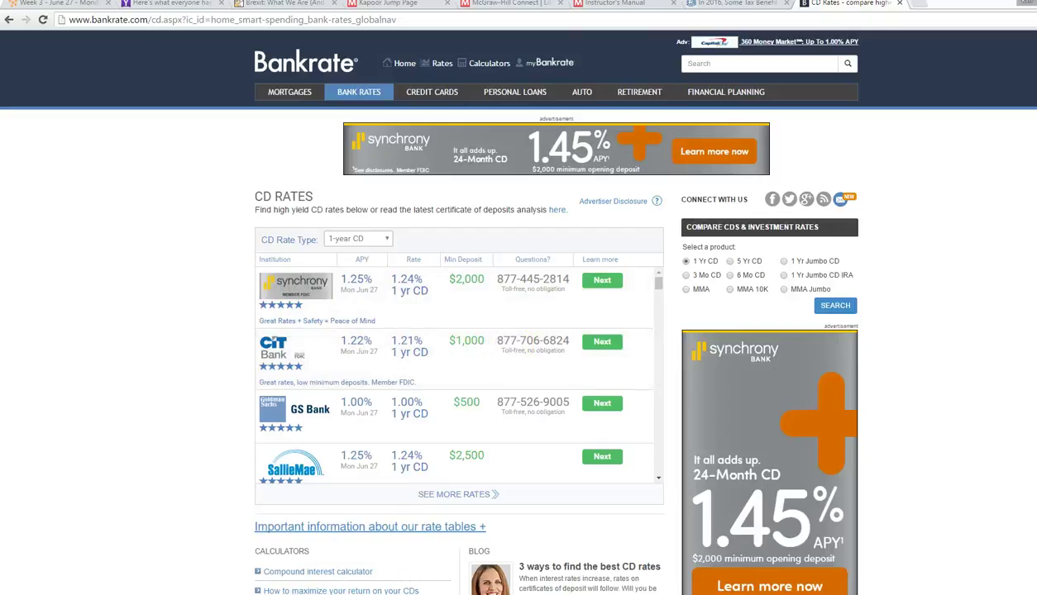
Return to the Word tax quiz and answer question 13 with "More restrictive in terms of withdraws and minimum balance."
{"action": "mouse_move", "coordinate": [443, 594]}
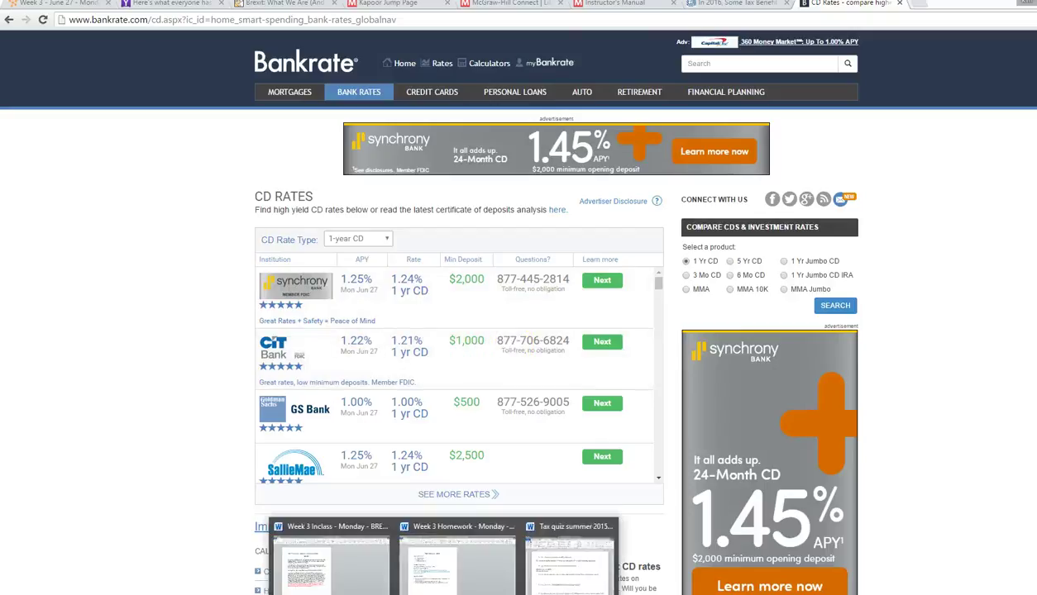
{"action": "left_click", "coordinate": [545, 571]}
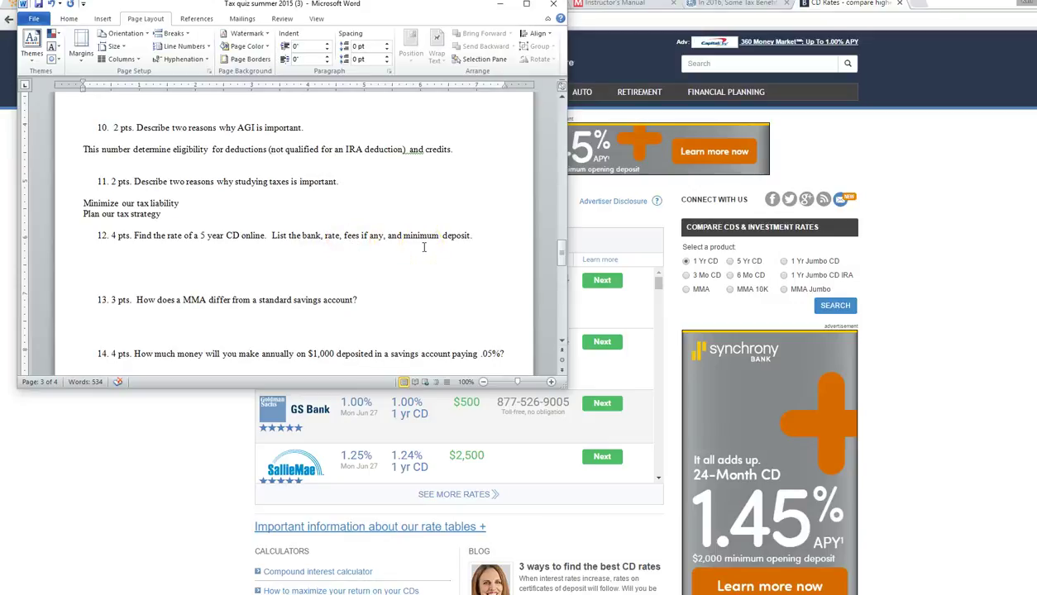
{"action": "scroll", "coordinate": [400, 270], "scroll_direction": "down", "scroll_amount": 1}
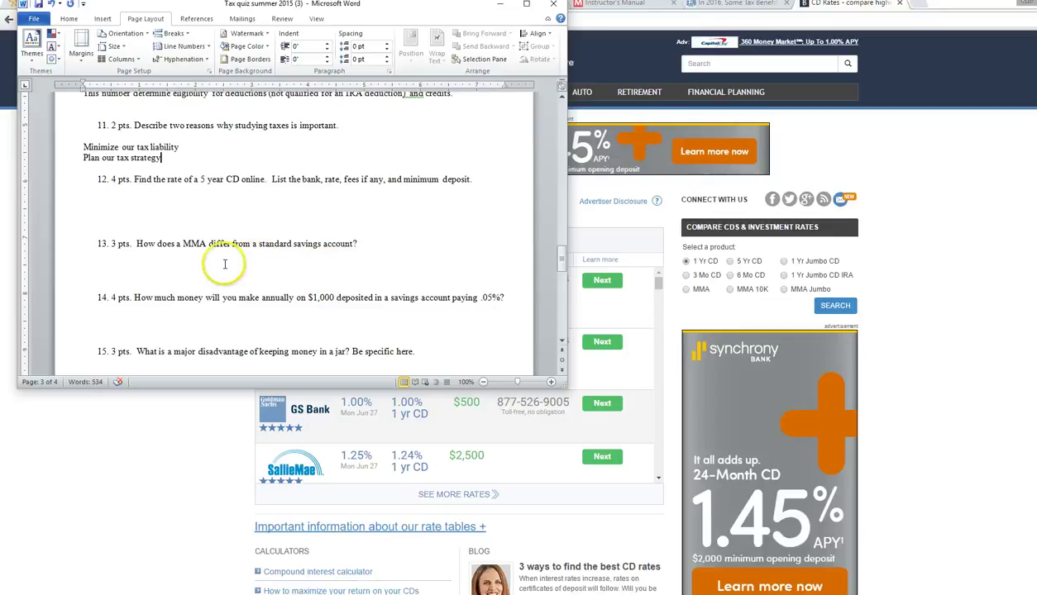
{"action": "left_click", "coordinate": [149, 264]}
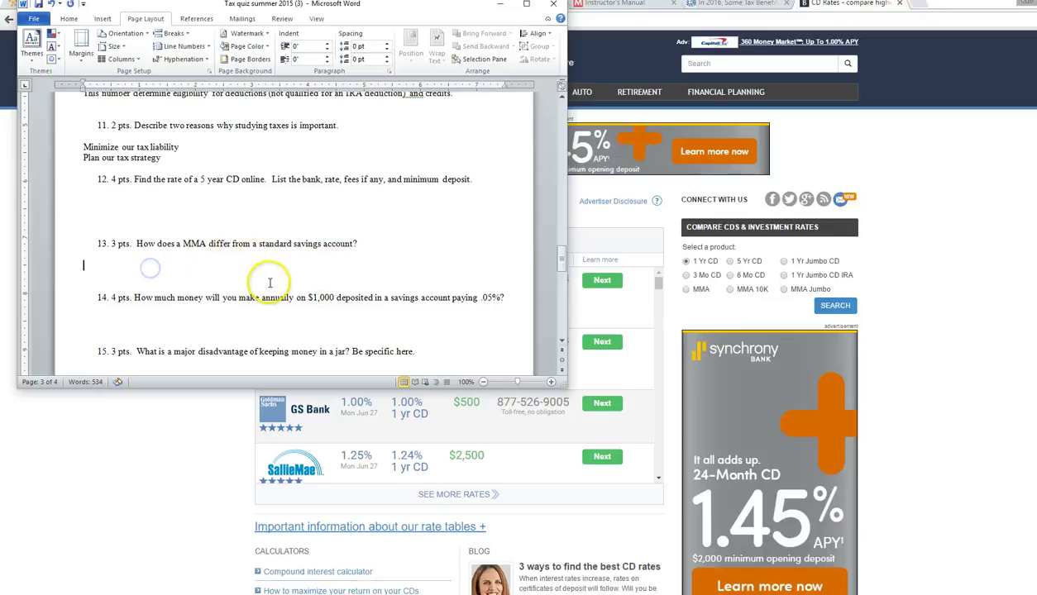
{"action": "type", "text": "More restrictive i"}
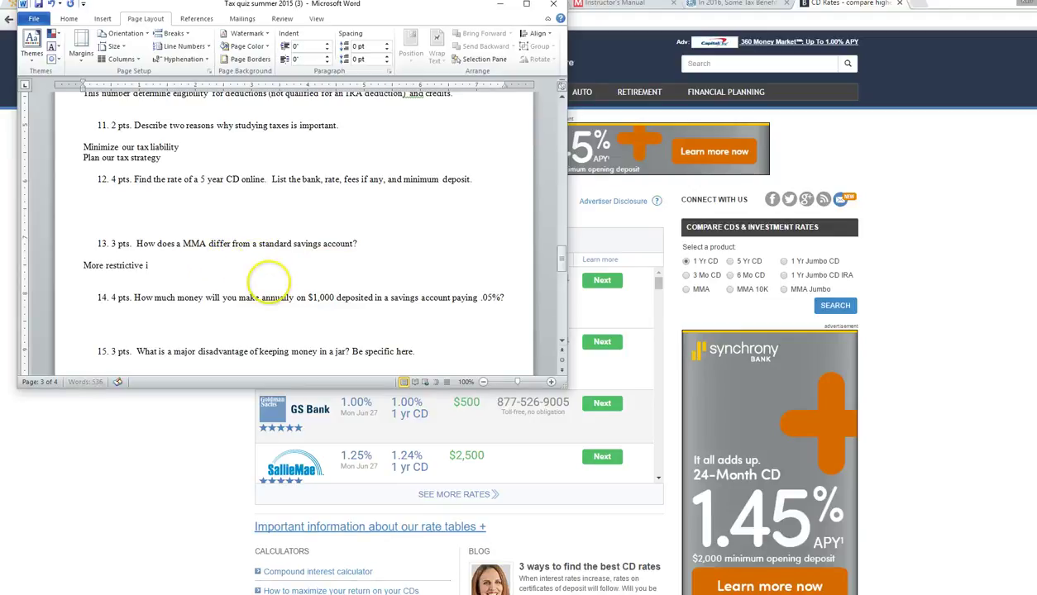
{"action": "type", "text": "n terms of withdraws and minimum"}
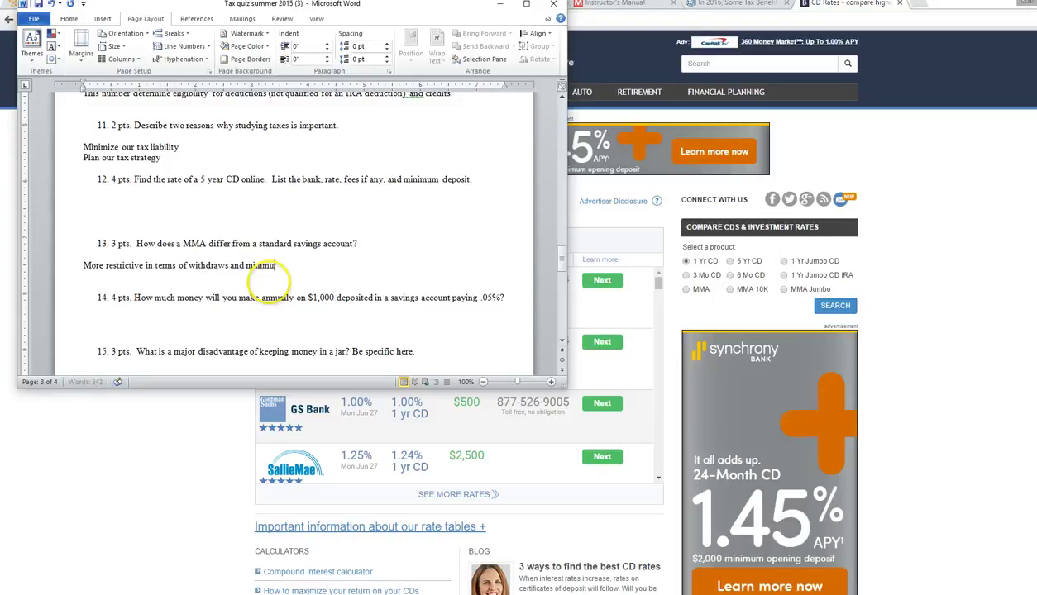
{"action": "type", "text": " balance."}
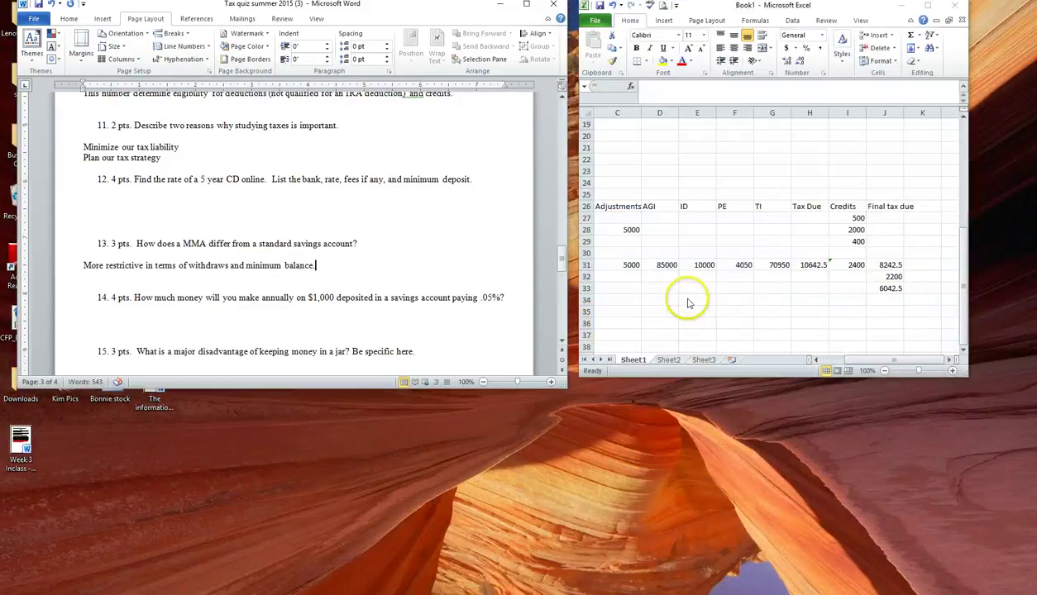
In the Excel sheet, enter the question 14 interest rate .0005 in cell D42 and the deposit 1000 in E42
{"action": "scroll", "coordinate": [687, 296], "scroll_direction": "down", "scroll_amount": 5}
{"action": "left_click", "coordinate": [660, 253]}
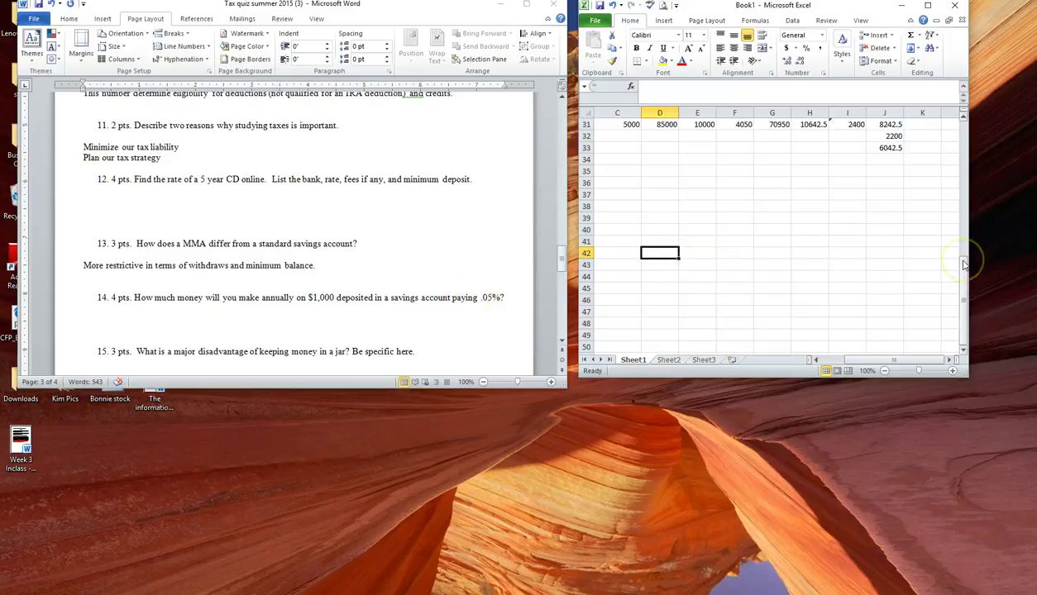
{"action": "type", "text": ".0005"}
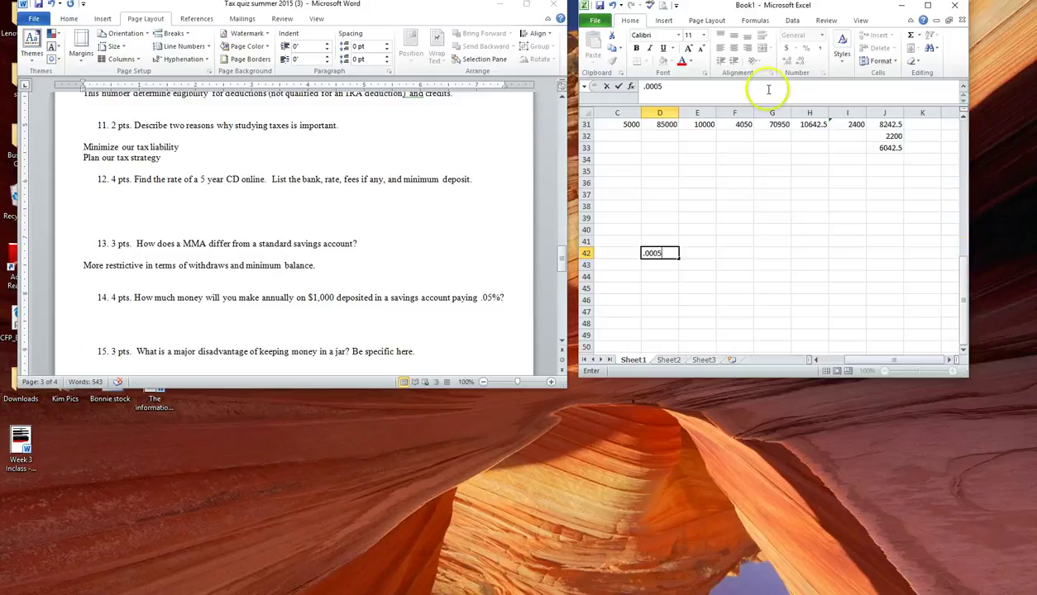
{"action": "left_click", "coordinate": [699, 253]}
{"action": "type", "text": "1000"}
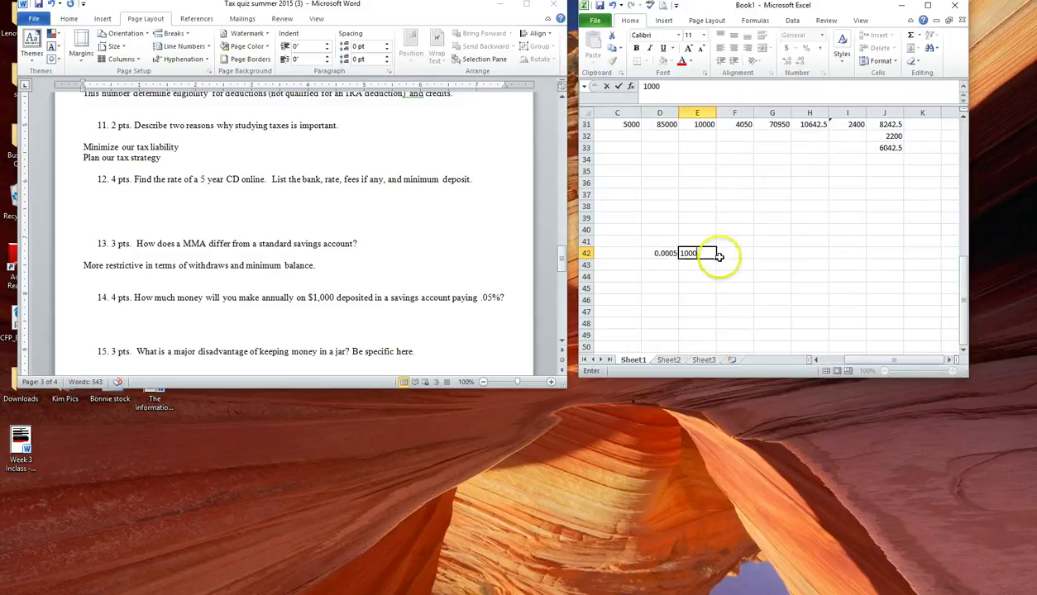
Calculate the annual interest in cell F42 with the formula =D42*E42
{"action": "left_click", "coordinate": [741, 251]}
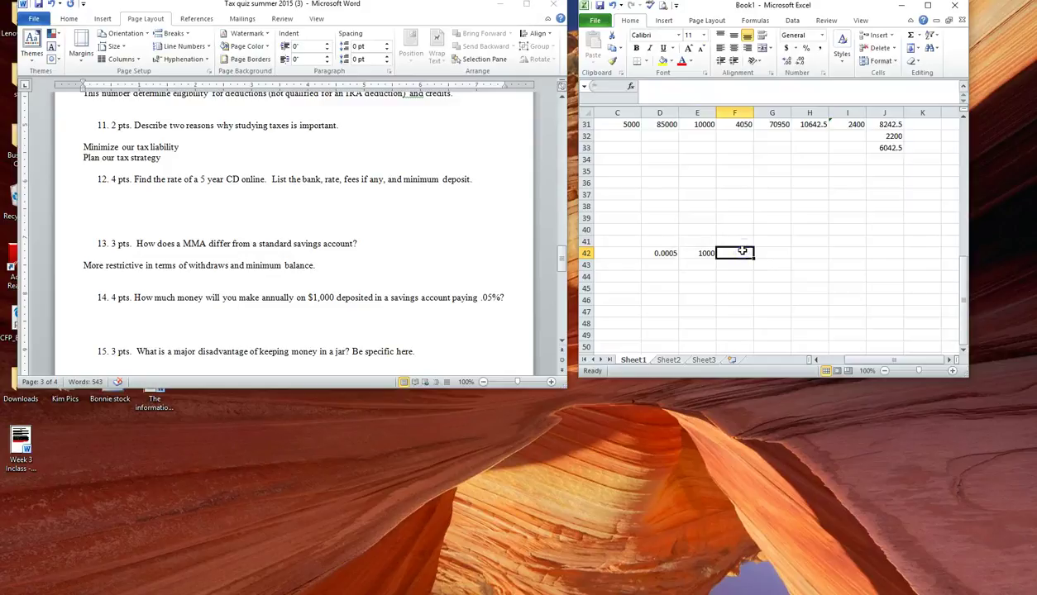
{"action": "type", "text": "="}
{"action": "left_click", "coordinate": [670, 254]}
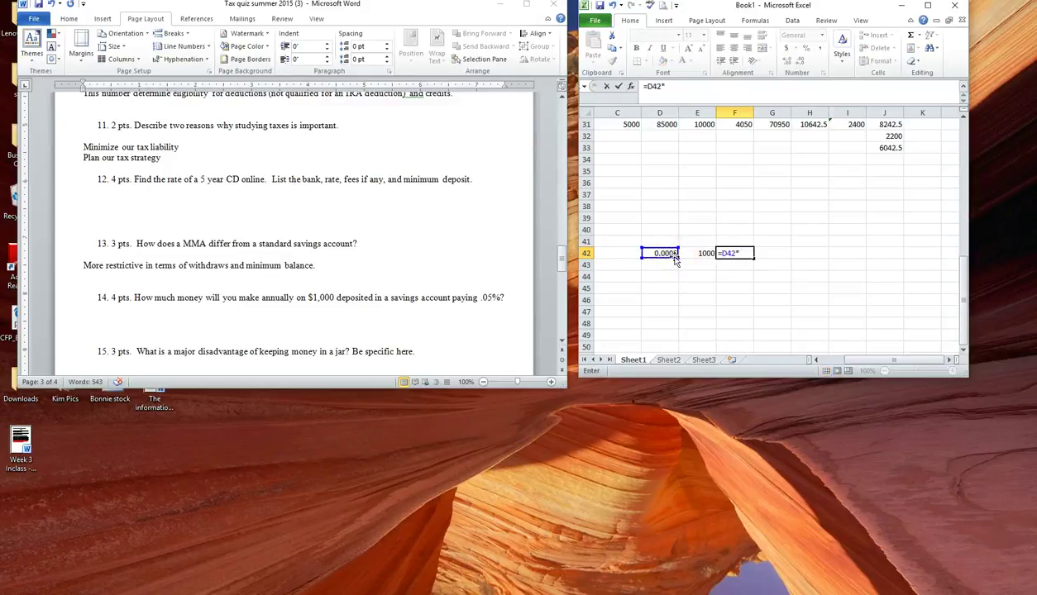
{"action": "type", "text": "*"}
{"action": "left_click", "coordinate": [694, 254]}
{"action": "key", "text": "Return"}
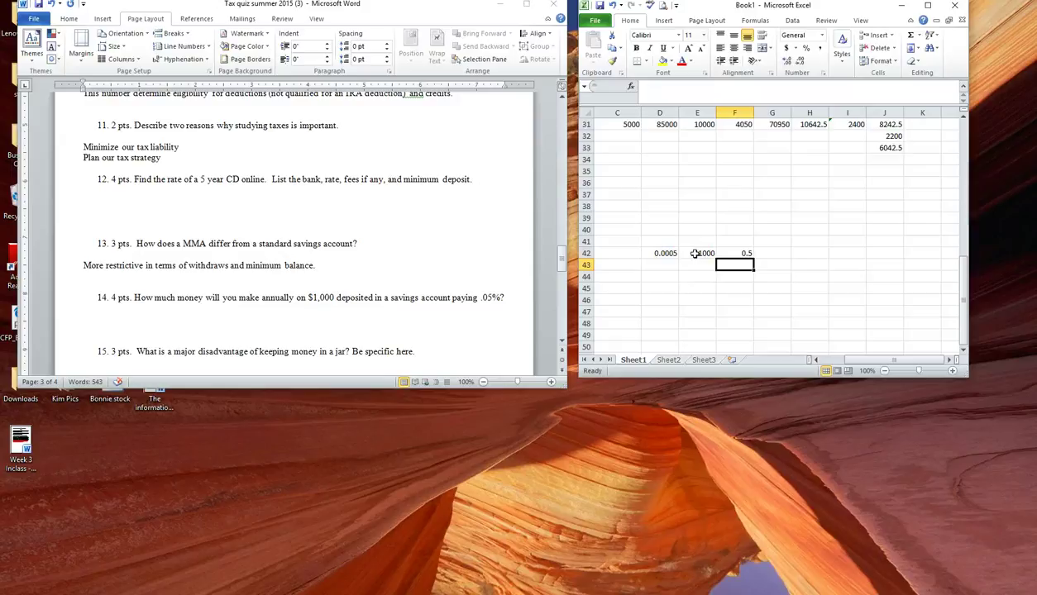
In the Word quiz, answer question 14 with ".50 cents" on the line below it
{"action": "left_click", "coordinate": [134, 312]}
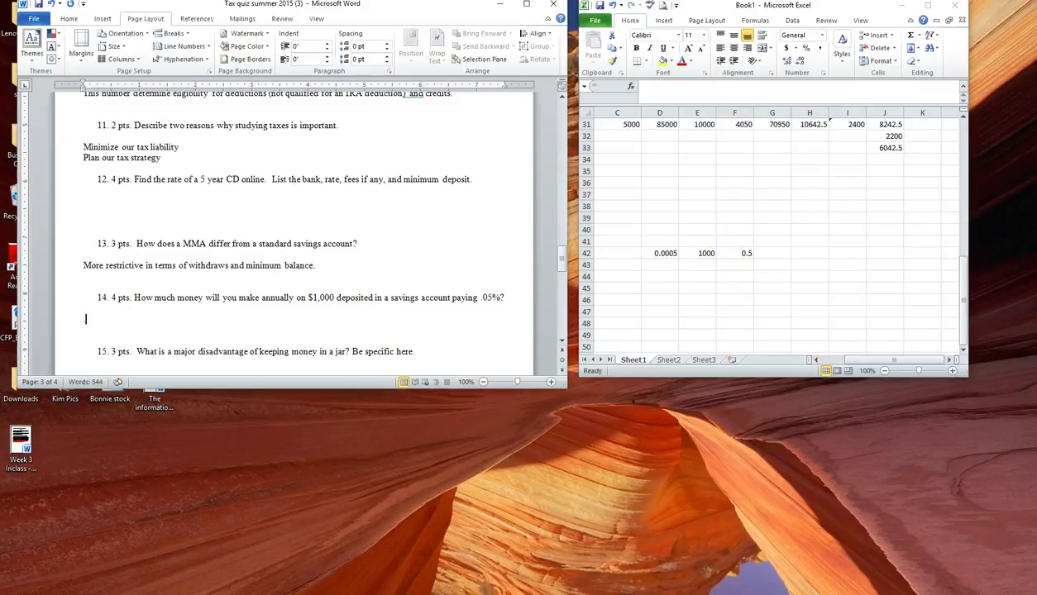
{"action": "type", "text": ".50 centws"}
{"action": "key", "text": "BackSpace"}
{"action": "key", "text": "BackSpace"}
{"action": "type", "text": "s"}
{"action": "left_click", "coordinate": [469, 325]}
Answer question 15 on two lines with "Earning nothing in terms of interest" and "Inflation is eating away at our money"
{"action": "scroll", "coordinate": [469, 325], "scroll_direction": "down", "scroll_amount": 3}
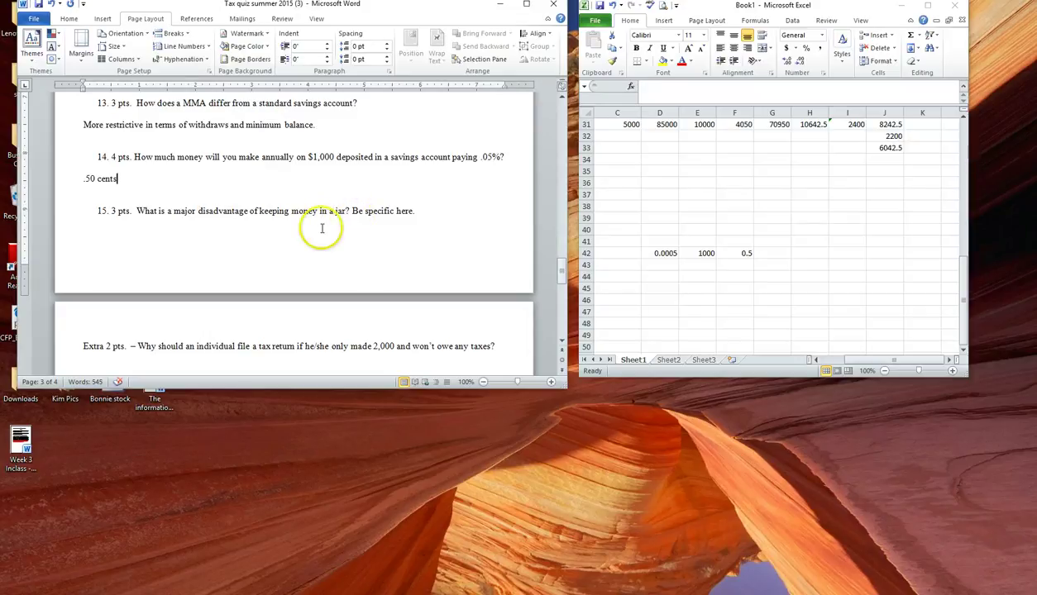
{"action": "left_click", "coordinate": [85, 245]}
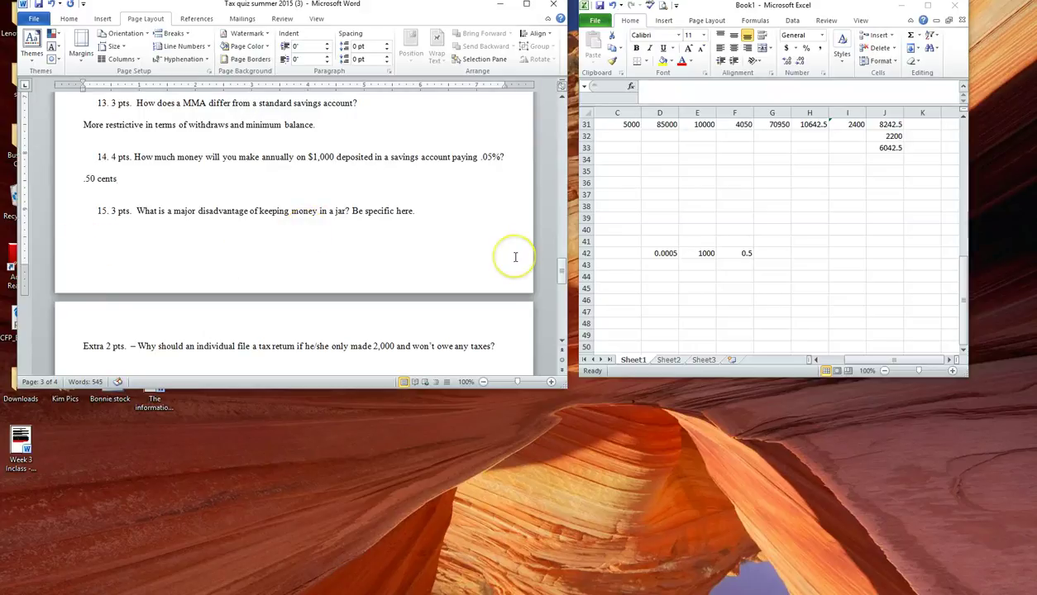
{"action": "type", "text": "Earning noting"}
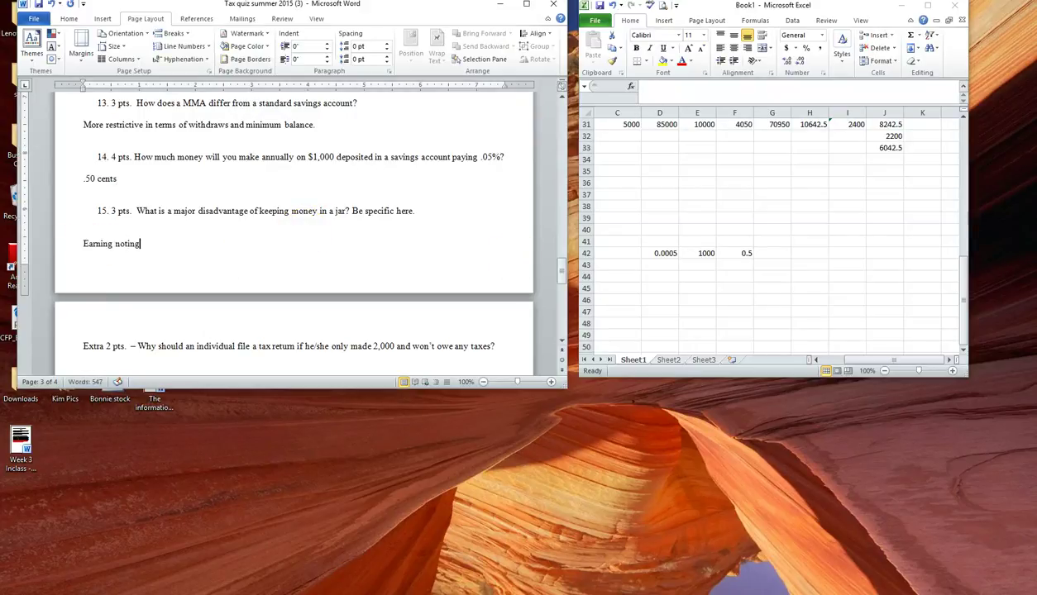
{"action": "key", "text": "BackSpace"}
{"action": "key", "text": "BackSpace"}
{"action": "key", "text": "BackSpace"}
{"action": "type", "text": "hing in terms of interest"}
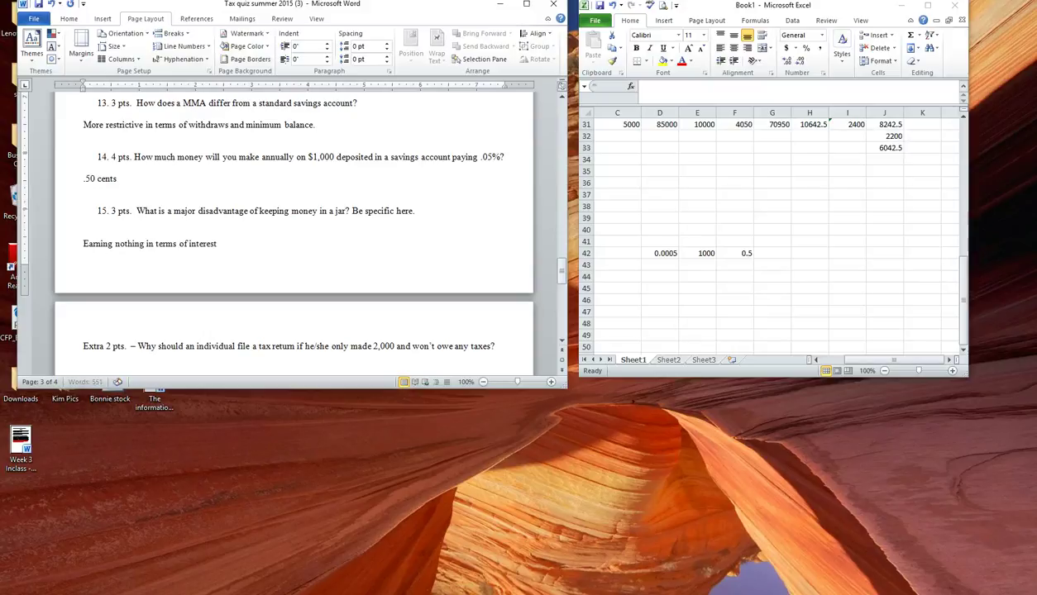
{"action": "key", "text": "Return"}
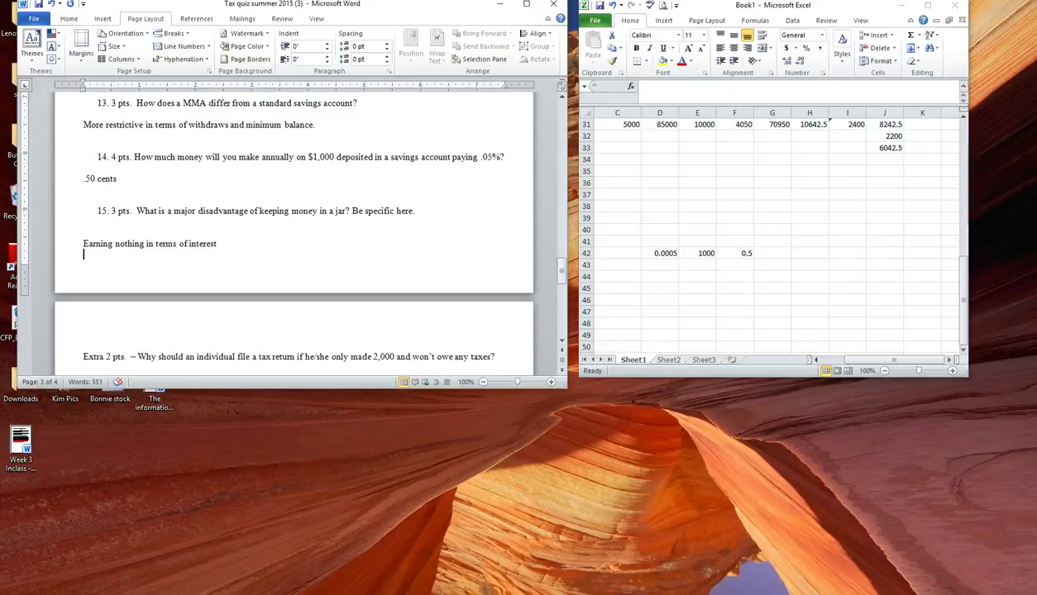
{"action": "type", "text": "Inflation is eating "}
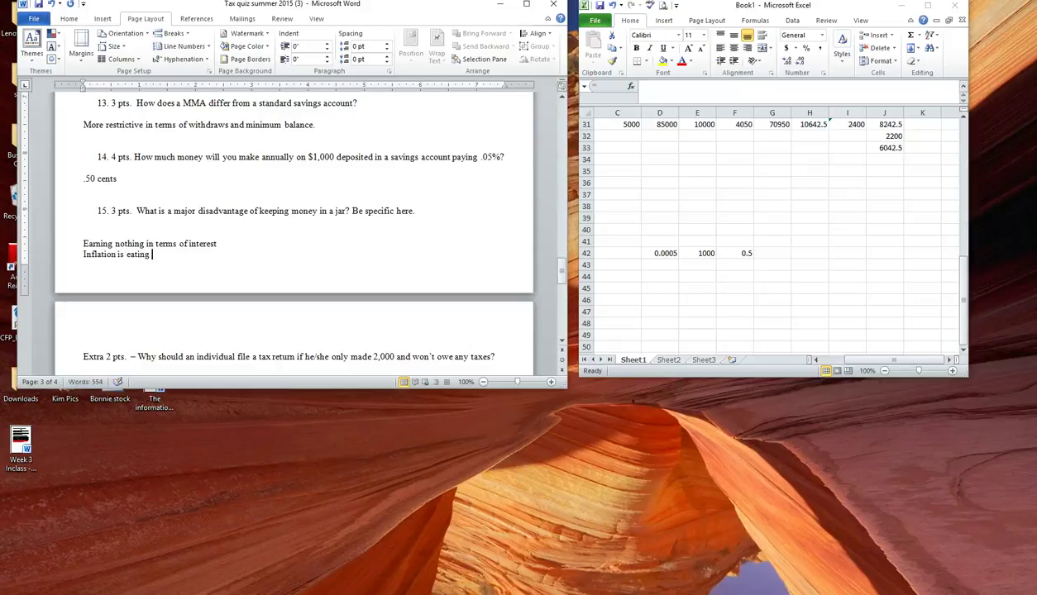
{"action": "type", "text": "away at our money"}
{"action": "left_click", "coordinate": [333, 291]}
{"action": "left_click", "coordinate": [343, 281]}
Go to the extra 2-point question about filing a tax return on an income of only 2,000
{"action": "scroll", "coordinate": [351, 275], "scroll_direction": "down", "scroll_amount": 2}
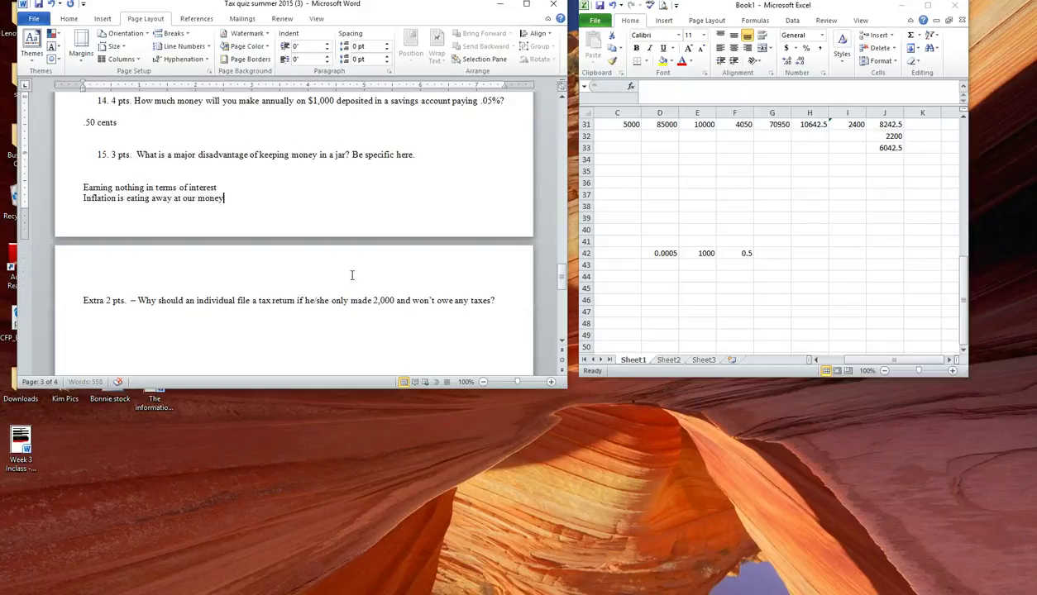
{"action": "scroll", "coordinate": [351, 275], "scroll_direction": "down", "scroll_amount": 2}
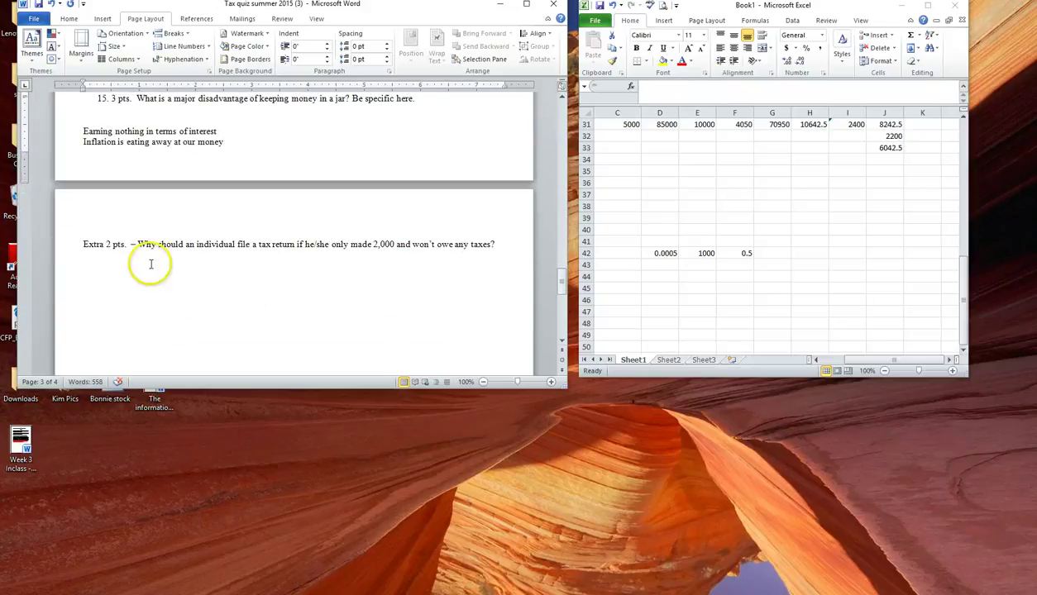